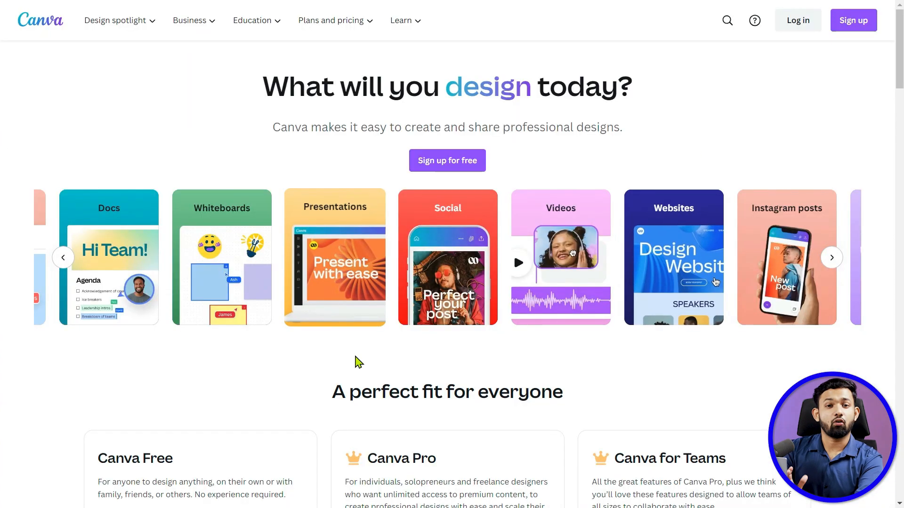
- Look through the homepage's plan options and the sections presenting its design features
scroll(222, 351, down, 3)
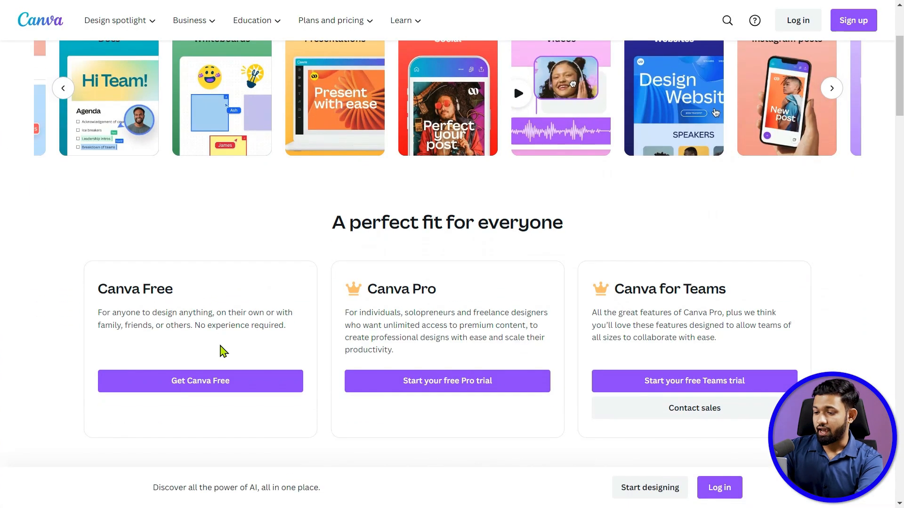
scroll(222, 350, down, 3)
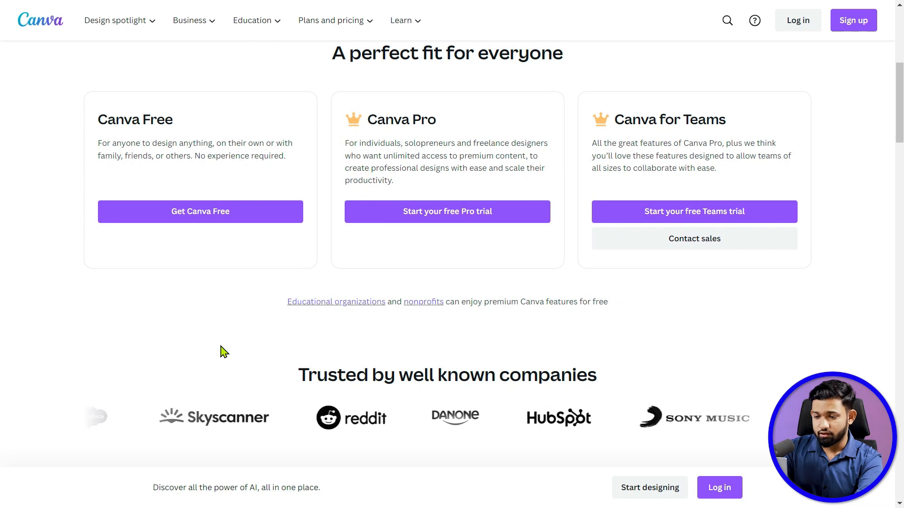
scroll(221, 347, down, 2)
scroll(222, 346, down, 3)
scroll(222, 346, down, 3)
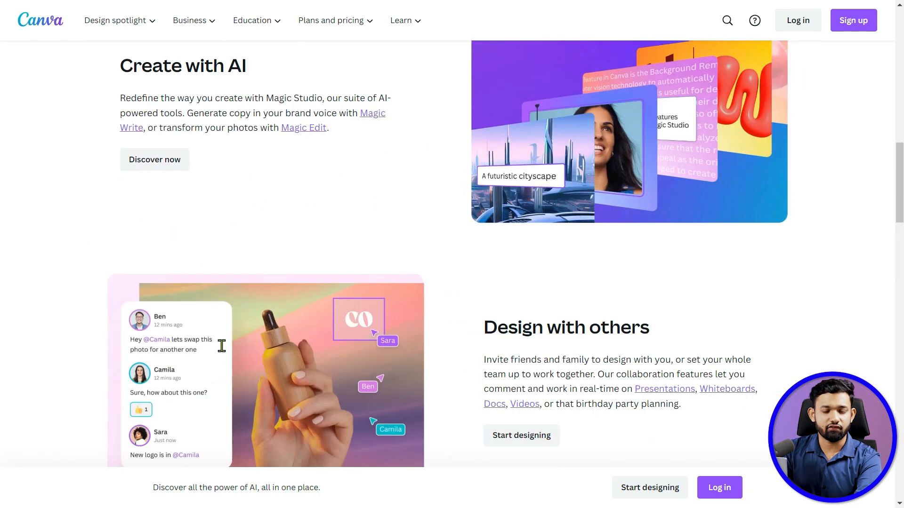
scroll(222, 346, down, 6)
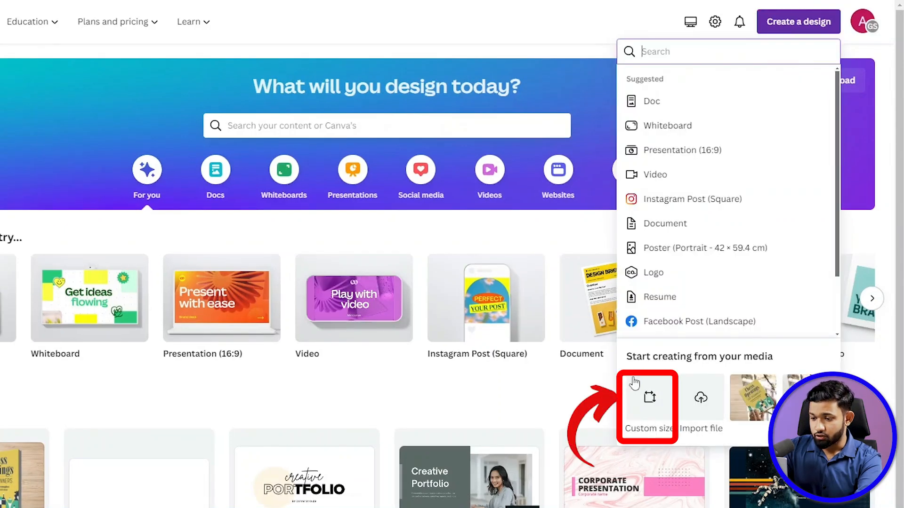
- Start a custom-size design, set its dimensions to 970 wide by 600 high, and view the available units
click(647, 395)
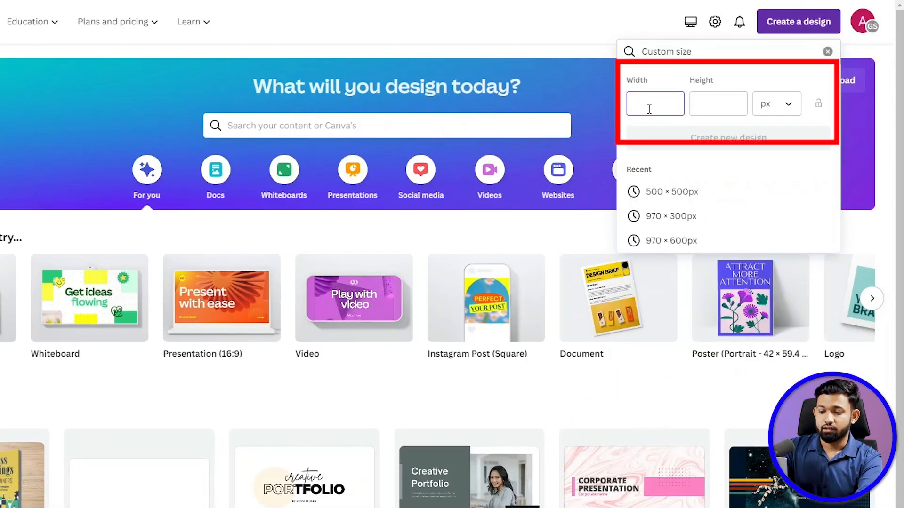
click(705, 104)
text(6)
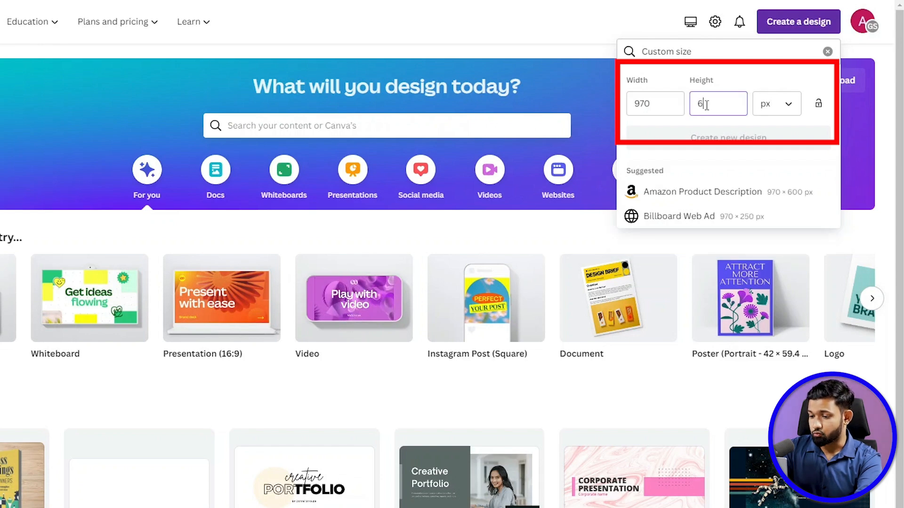
text(00)
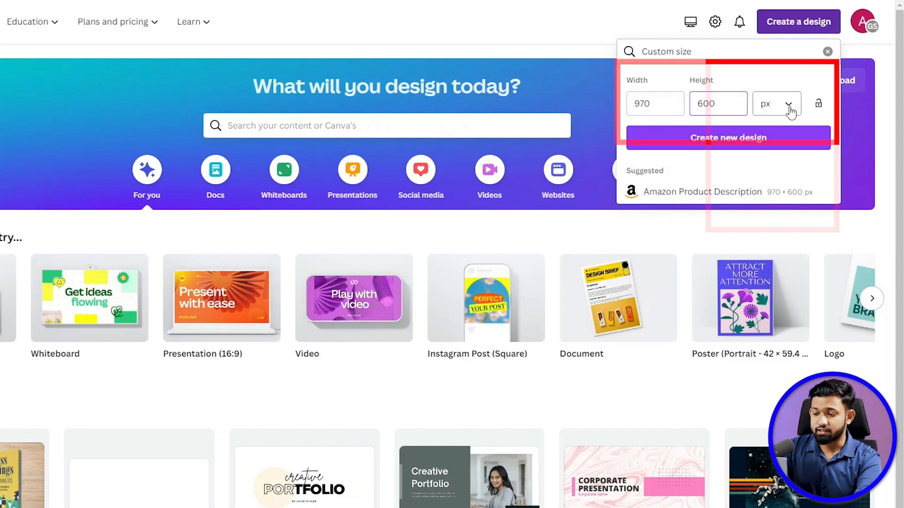
click(790, 109)
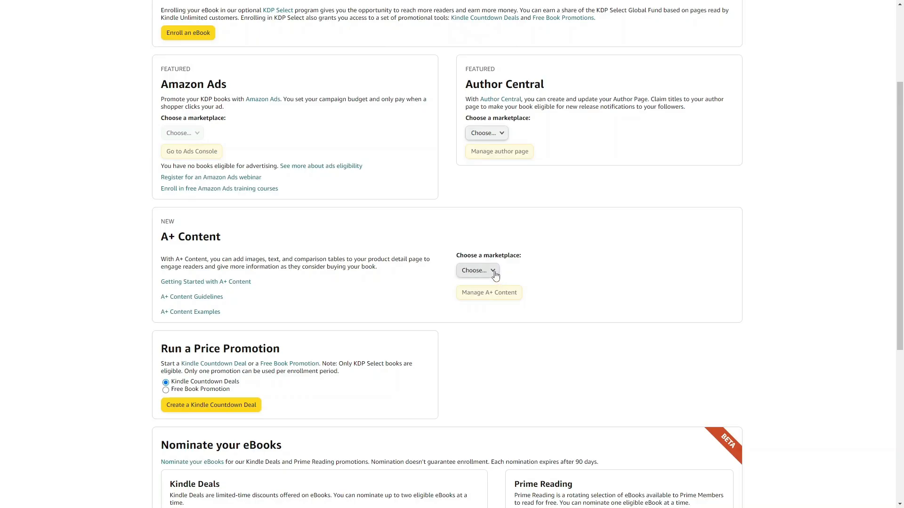
- Switch to Kindle Direct Publishing and open the A+ Content Manager for the Amazon.com marketplace
click(494, 274)
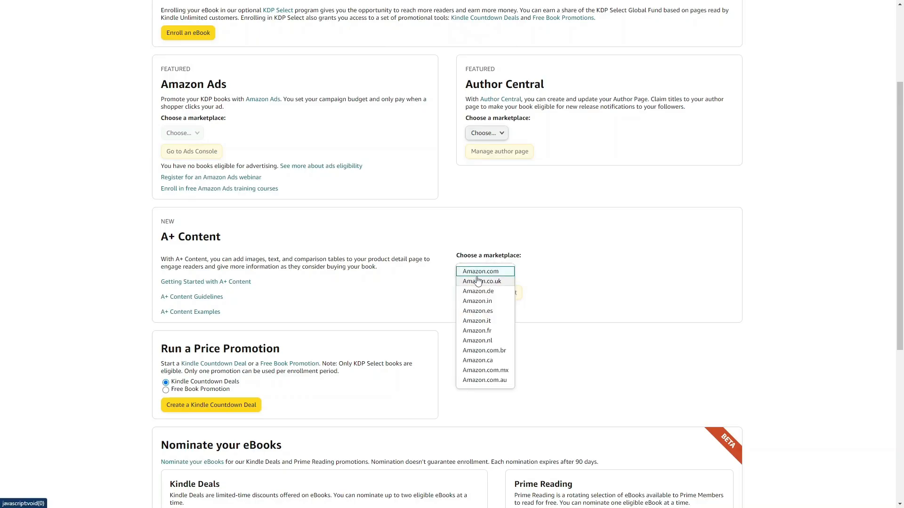
click(473, 280)
click(491, 291)
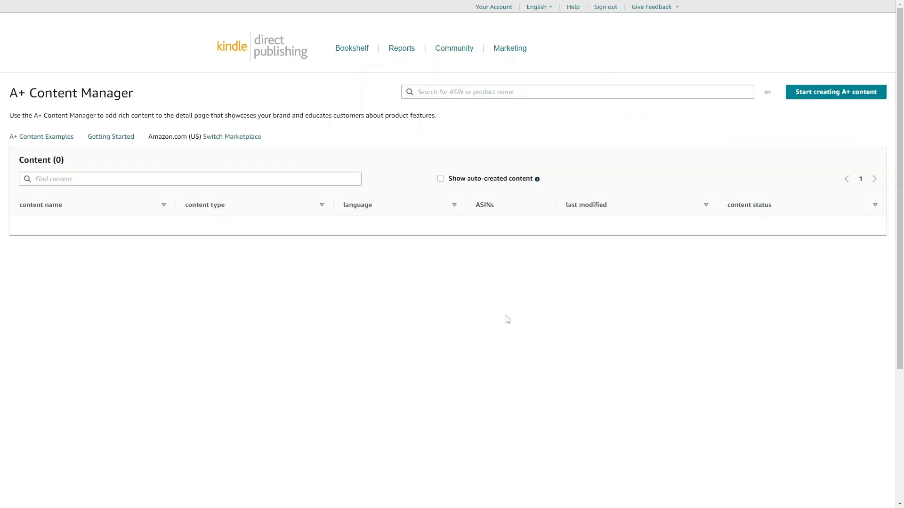
- Start a new A+ content draft and choose the Standard Image Header With Text module for it
click(819, 97)
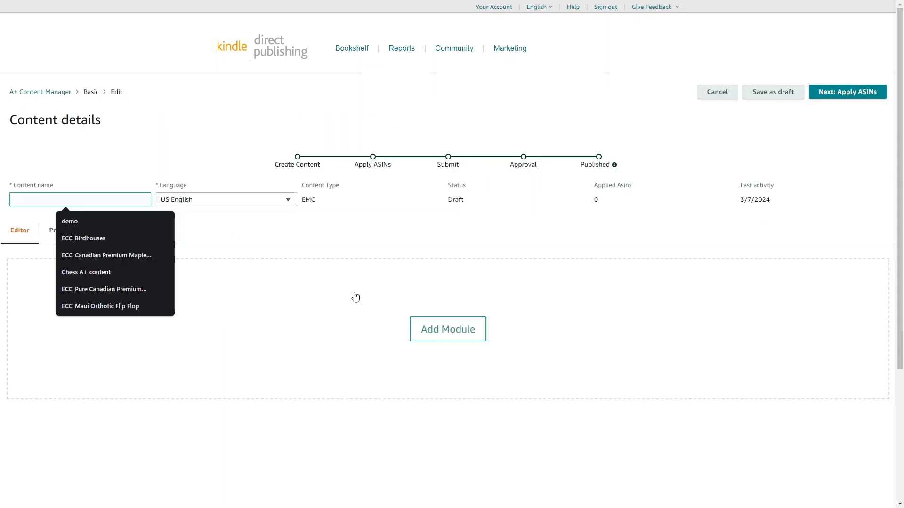
click(473, 327)
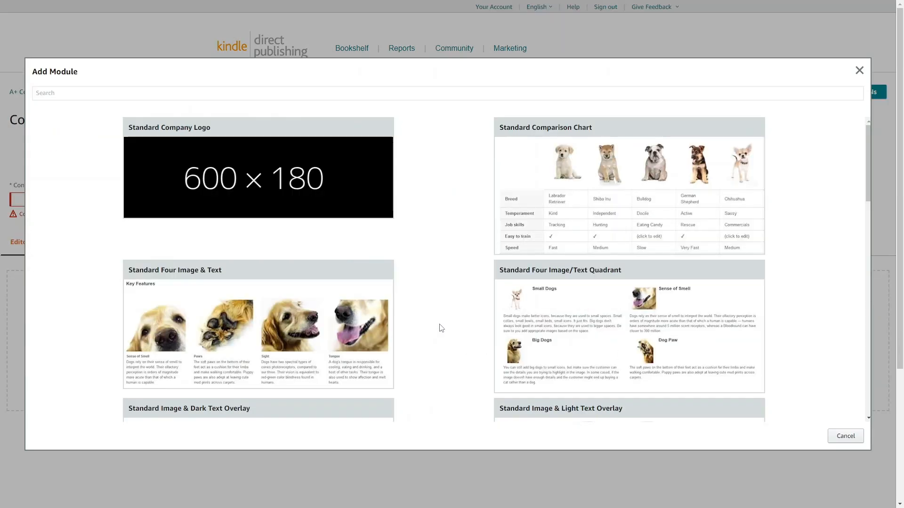
scroll(440, 328, down, 6)
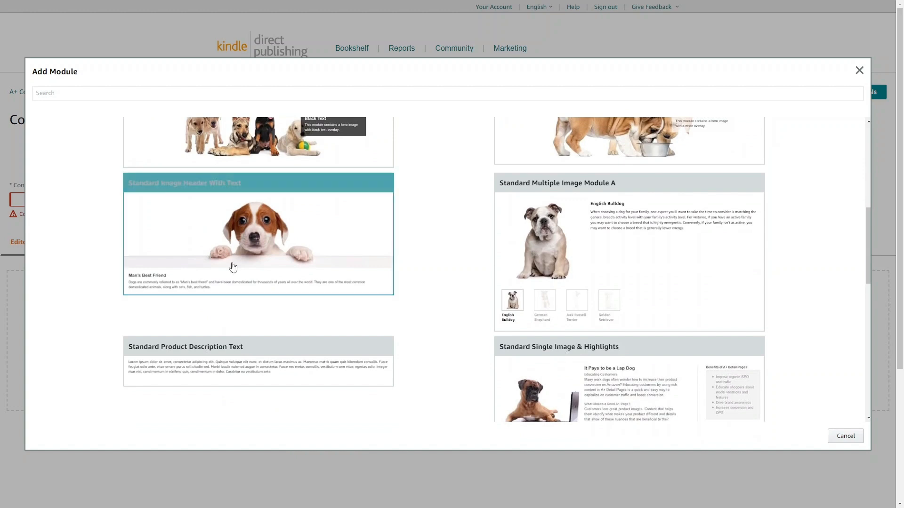
click(239, 250)
scroll(391, 274, down, 2)
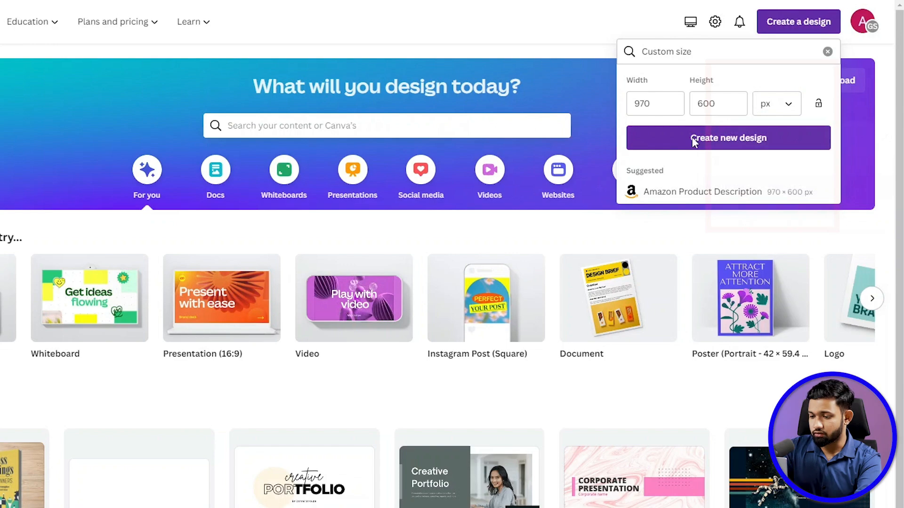
- Switch back to Canva, create the 970 × 600 px design and insert the wood-texture image from the uploads
click(696, 141)
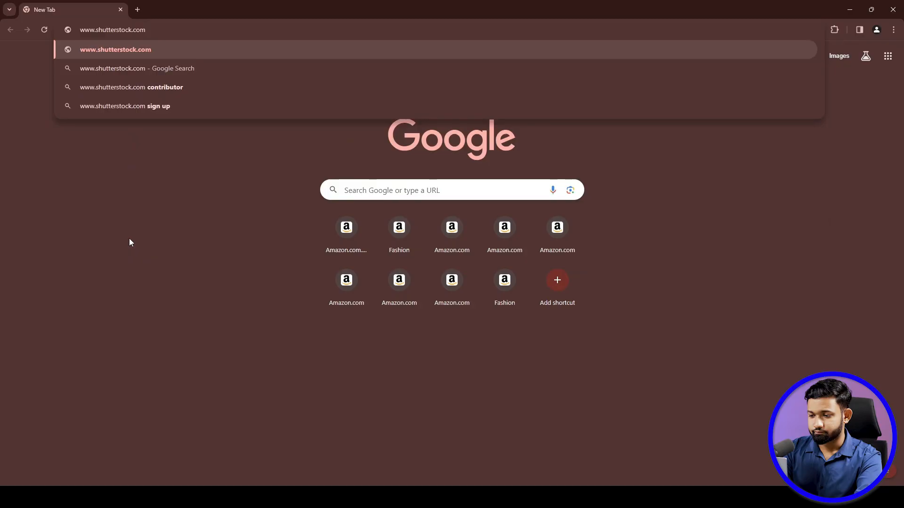
key(Return)
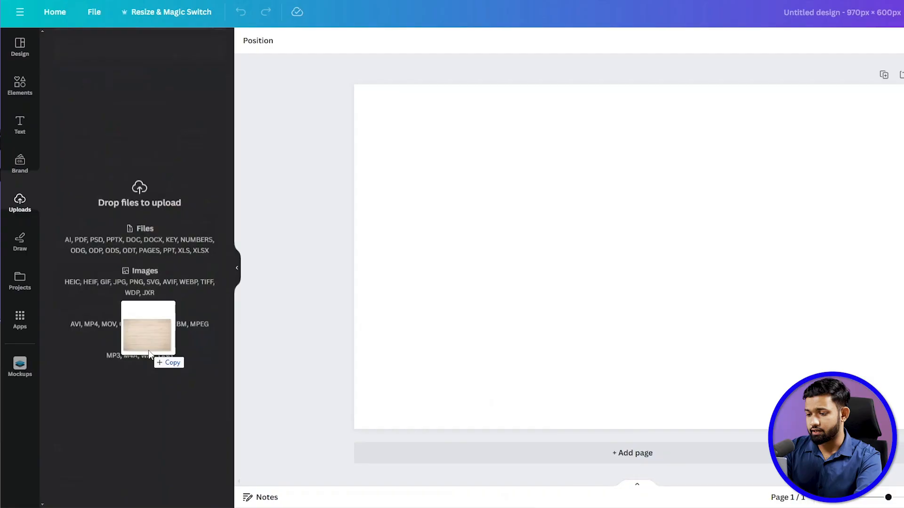
drag(149, 351, 190, 346)
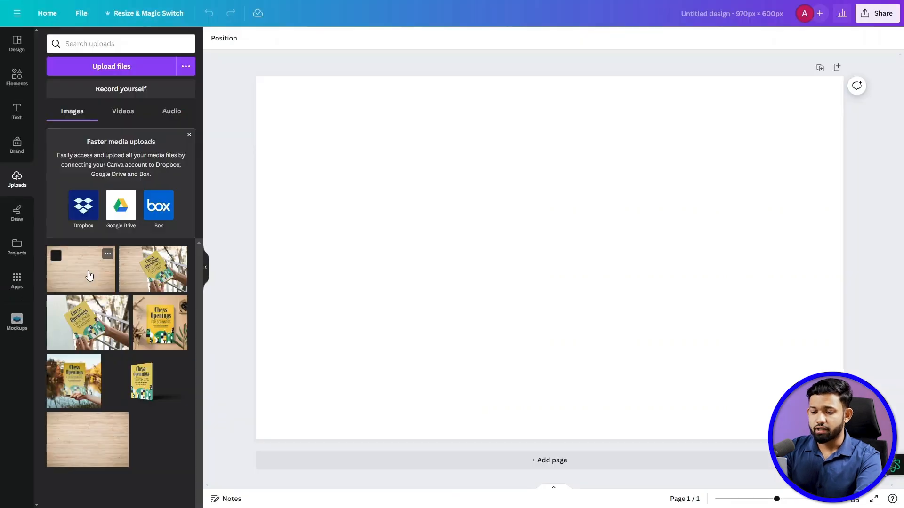
click(132, 400)
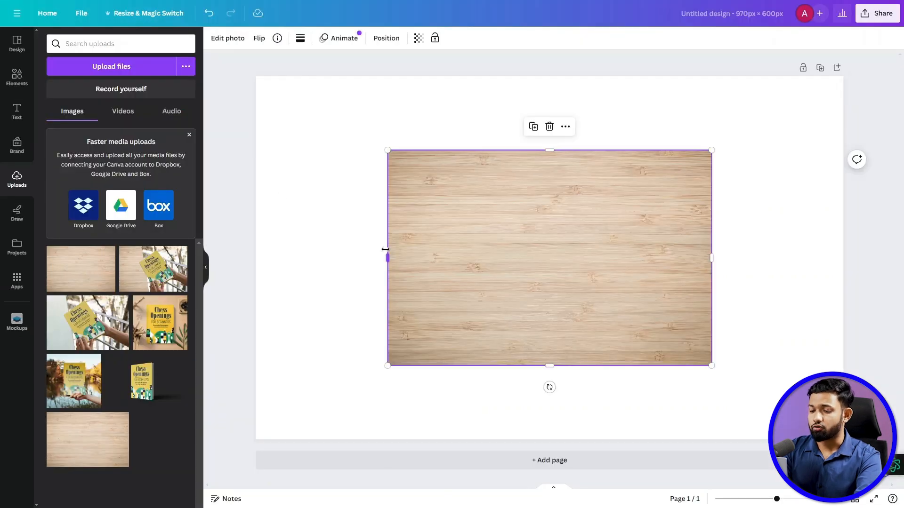
- Enlarge the wood-texture image so it covers the whole canvas as the background
drag(385, 249, 254, 257)
drag(711, 257, 843, 257)
drag(549, 366, 550, 439)
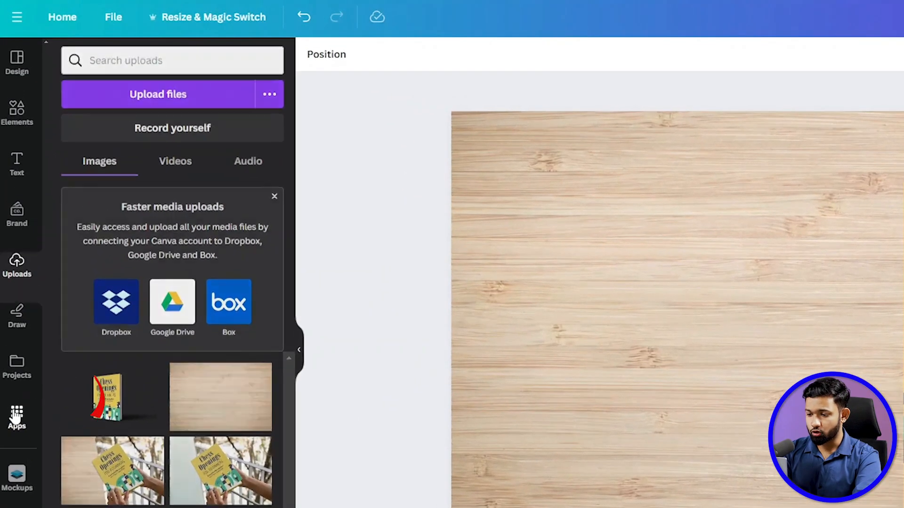
- Find the Mockups app among the Canva apps and open it
click(16, 319)
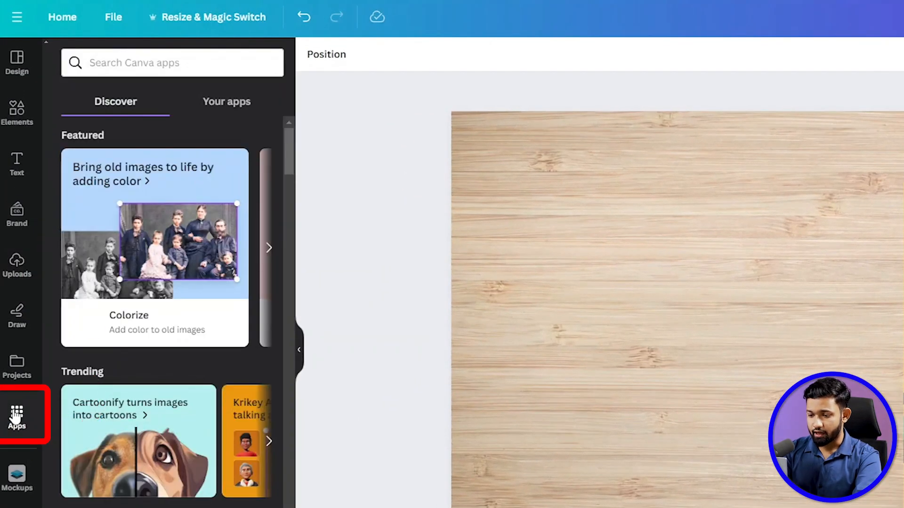
scroll(191, 433, down, 5)
scroll(191, 434, down, 3)
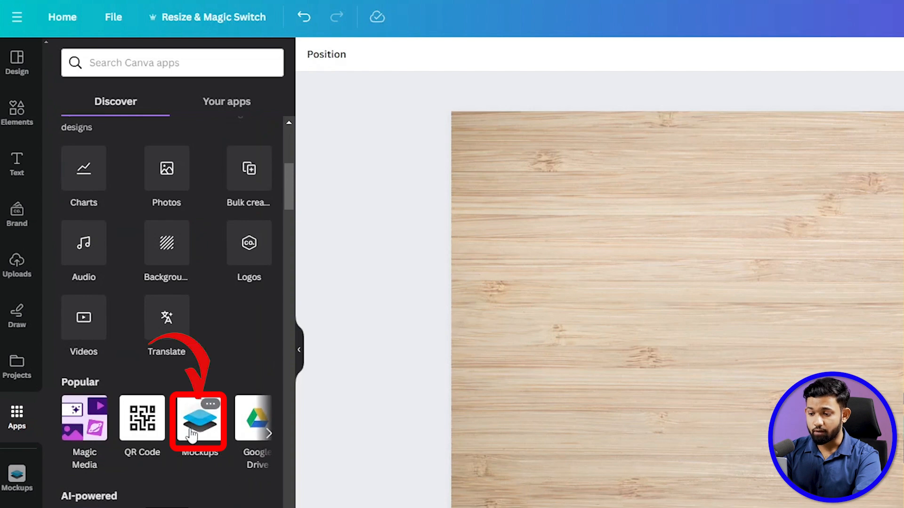
click(104, 61)
text(mockups)
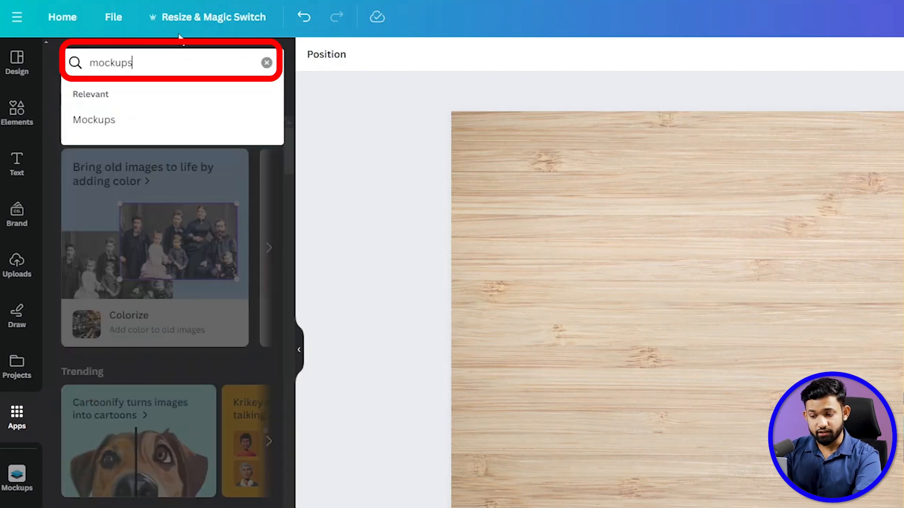
click(111, 120)
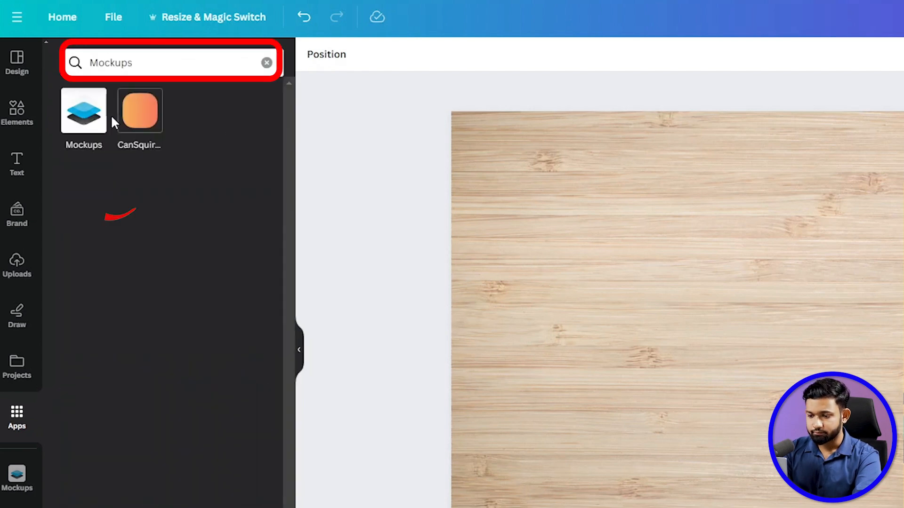
click(80, 121)
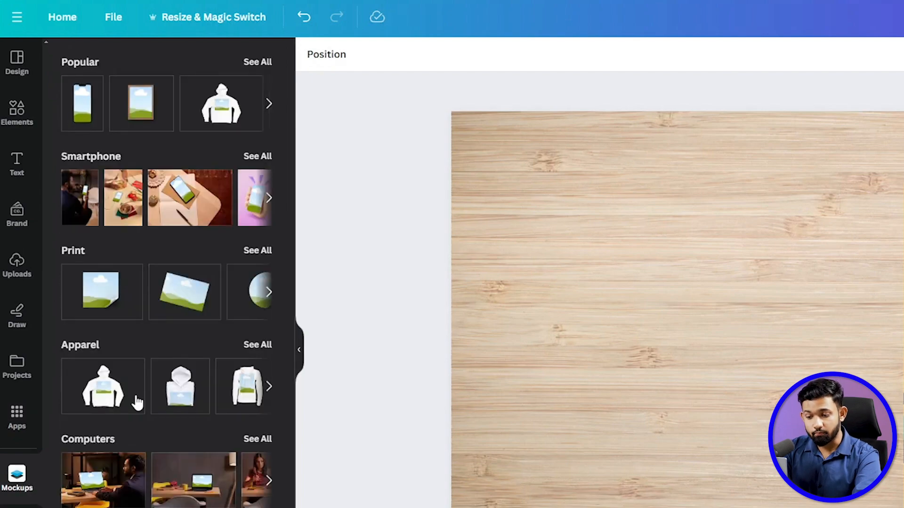
- Browse the full set of Print mockups and insert the standing book mockup on the canvas
scroll(137, 403, down, 2)
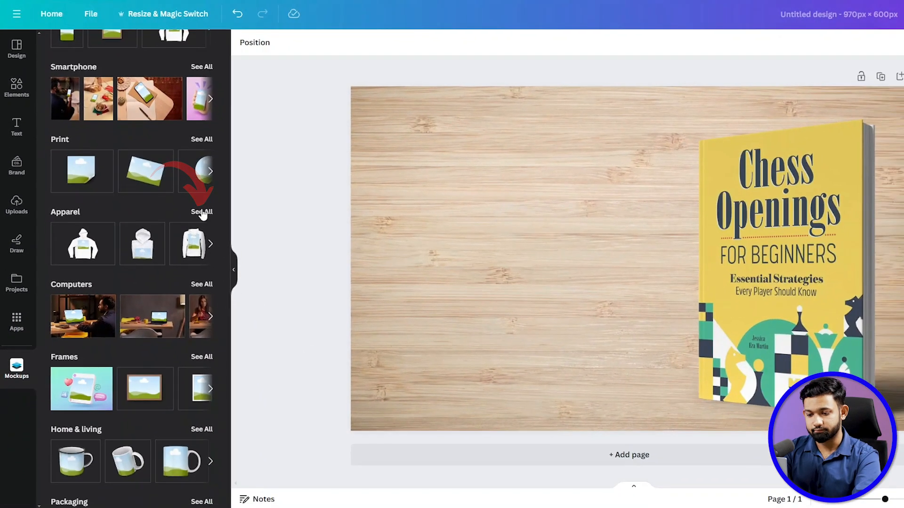
click(230, 243)
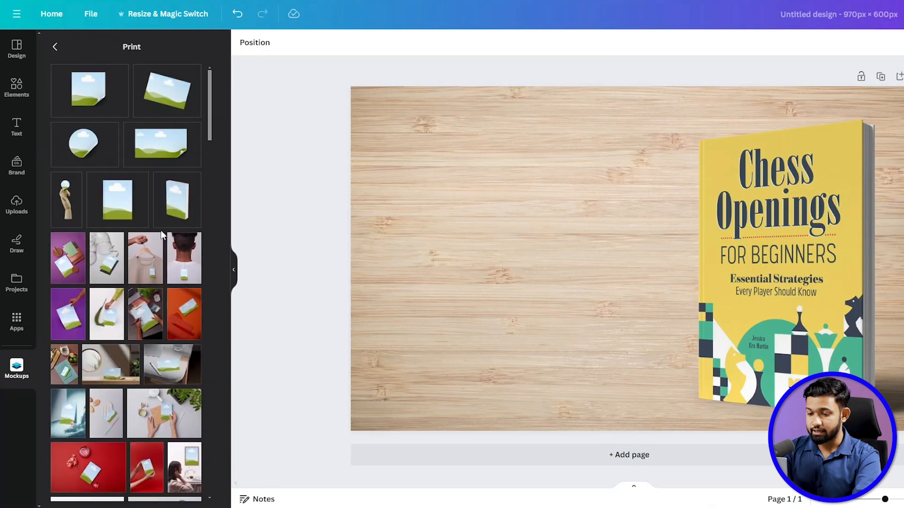
click(177, 200)
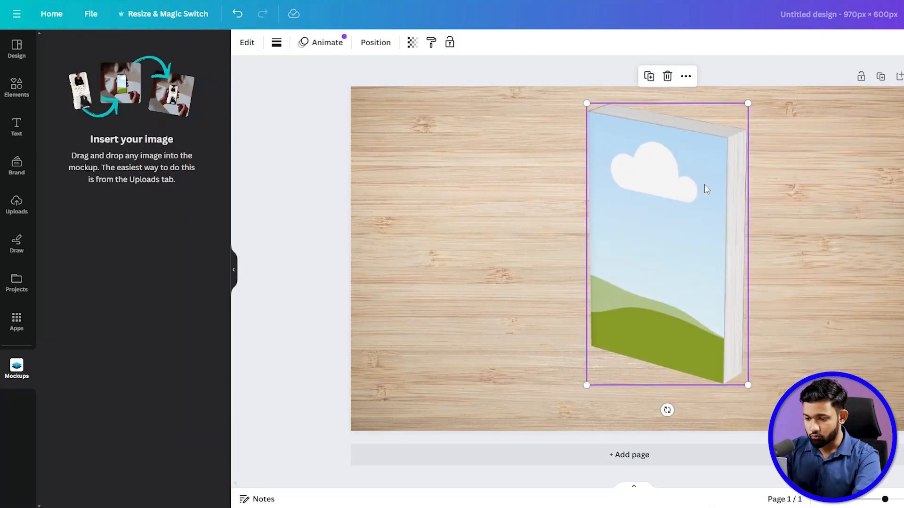
- Place the uploaded Chess Openings for Beginners cover image into the book mockup
click(16, 205)
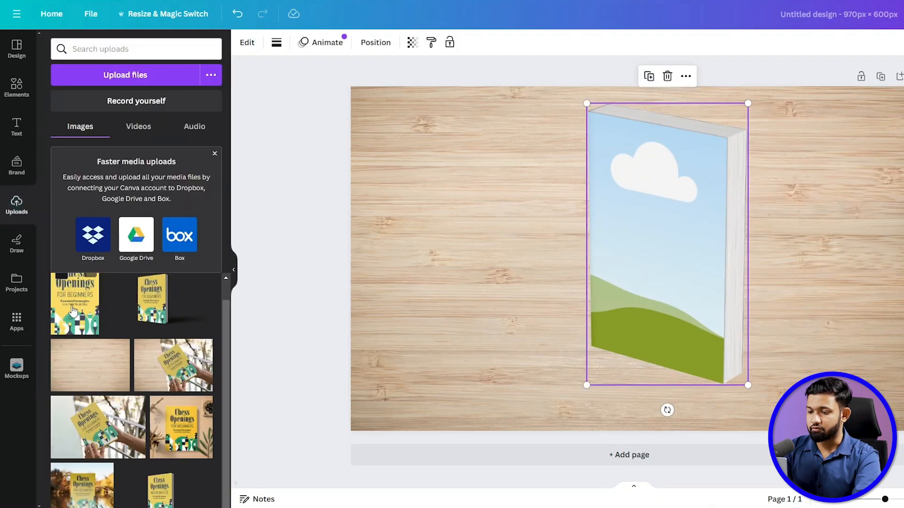
click(75, 305)
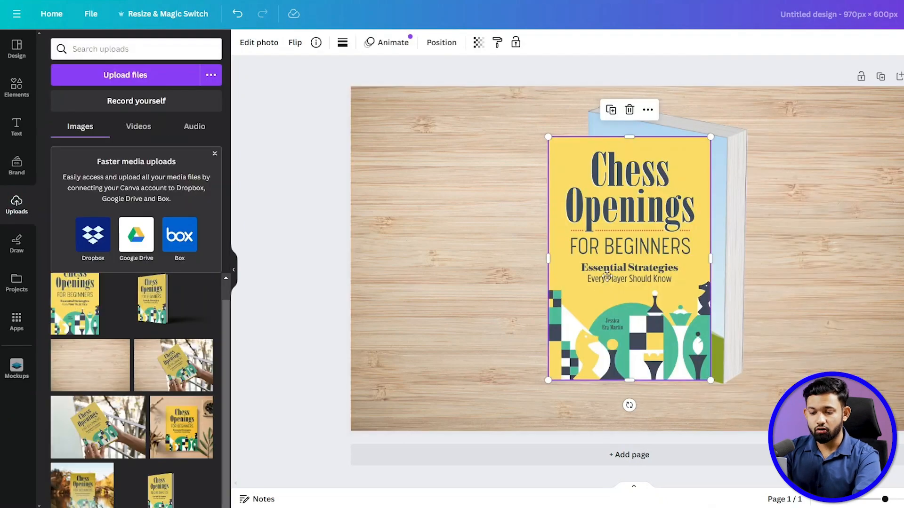
drag(600, 280, 625, 265)
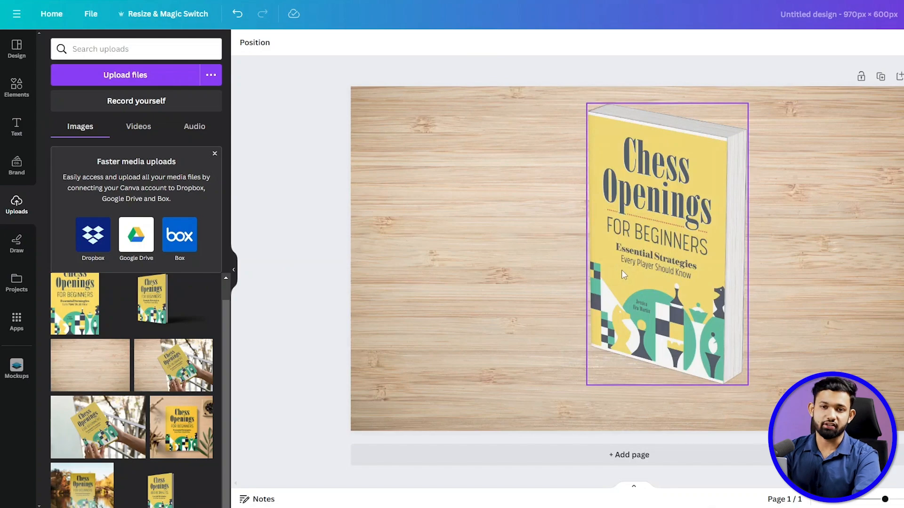
click(653, 259)
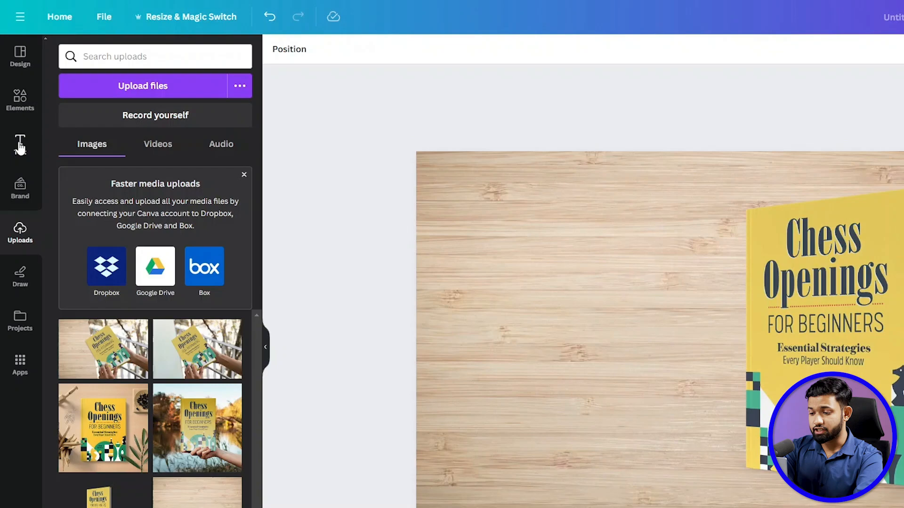
- Add a heading text box to the canvas reading "CHESS OPENING"
click(19, 130)
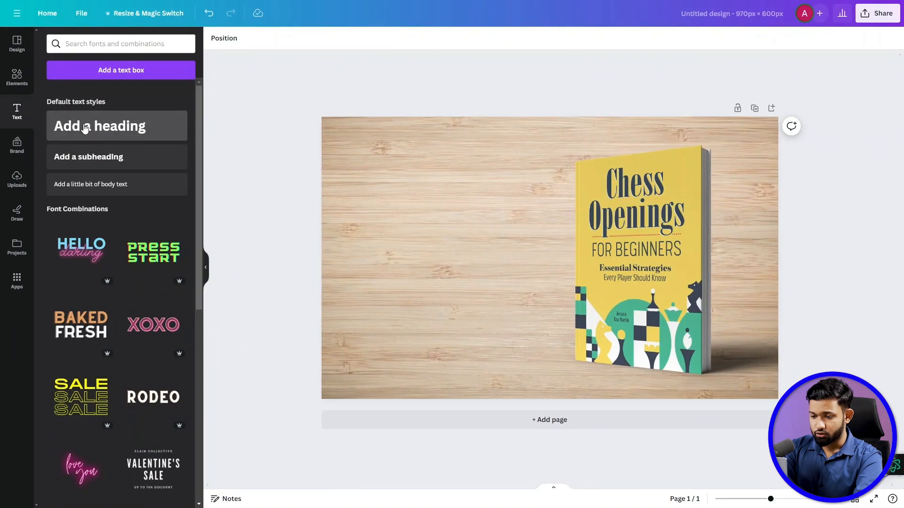
click(113, 170)
text(CH)
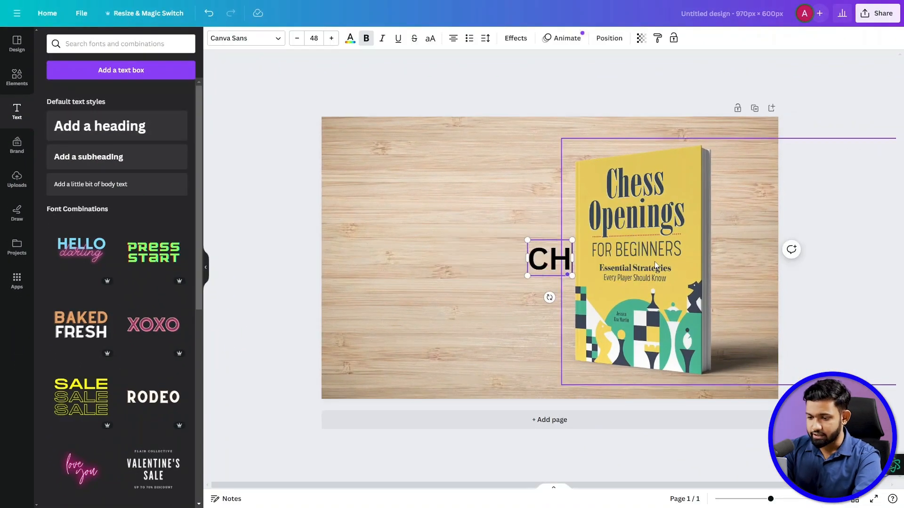
text(ESS )
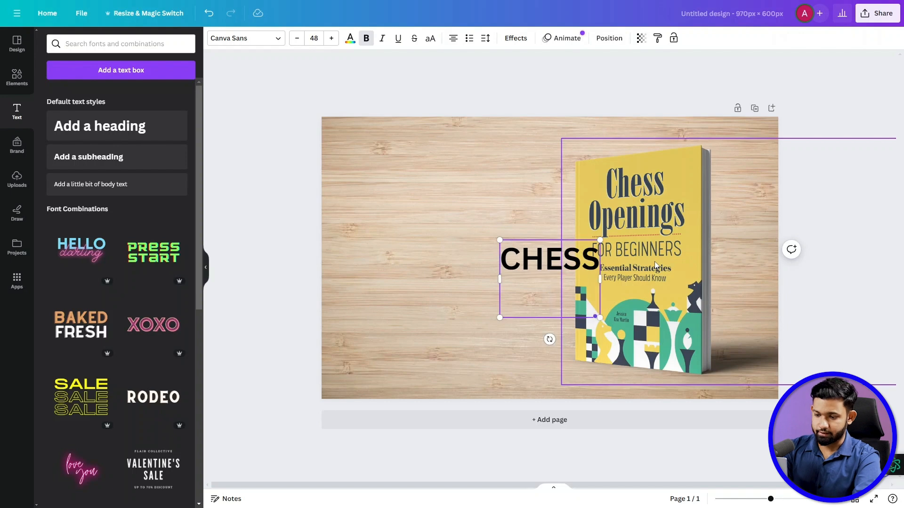
text(OPENING)
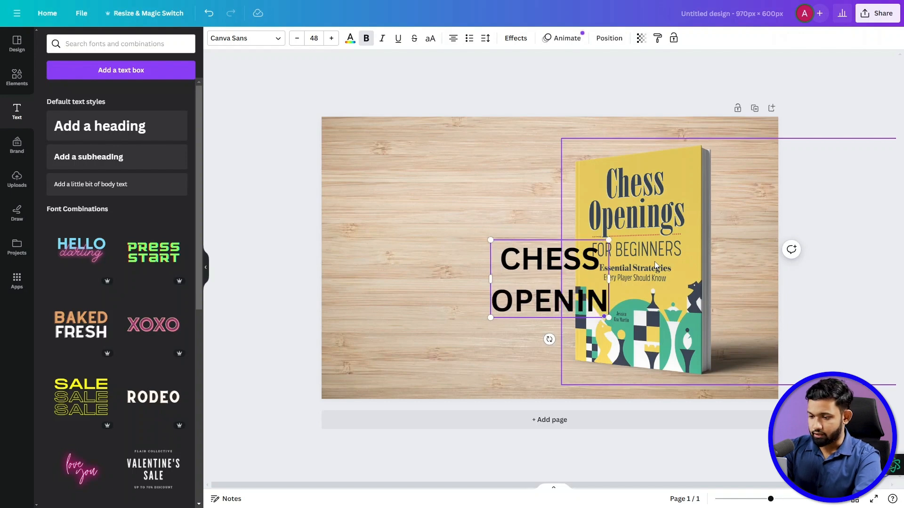
click(264, 156)
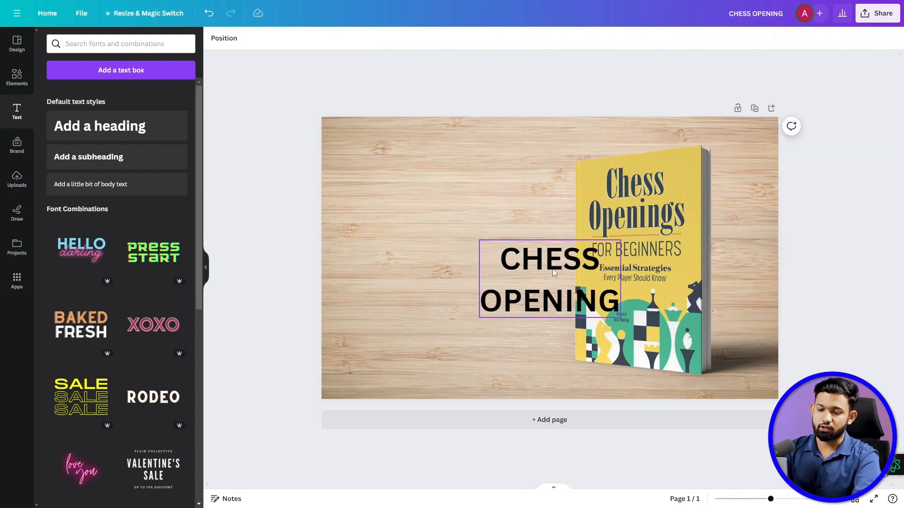
- Move the "CHESS OPENING" heading to the banner's upper left and set its letter spacing to -25 and line spacing to 1.1
drag(539, 260, 429, 183)
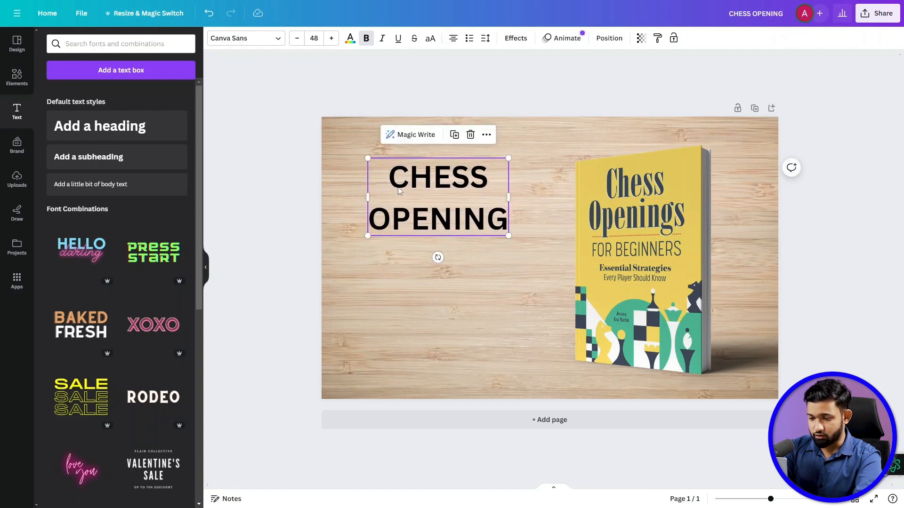
click(489, 40)
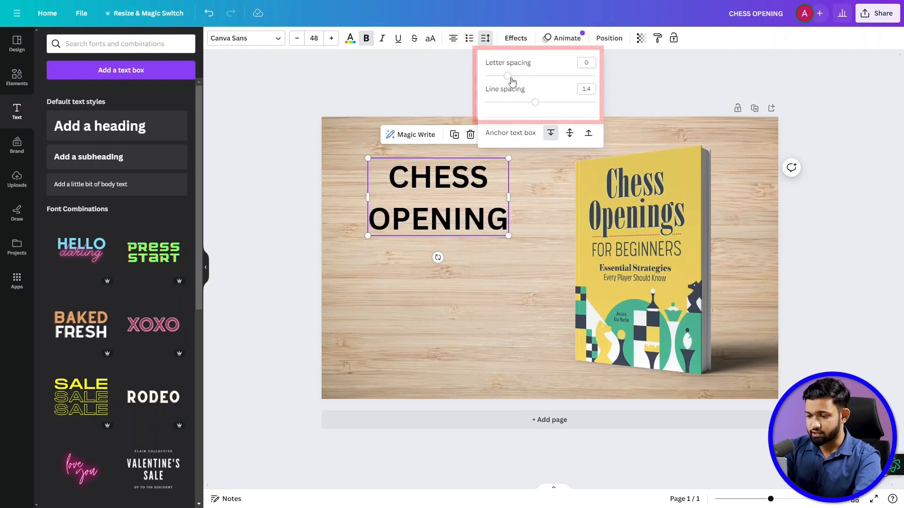
drag(512, 79, 518, 107)
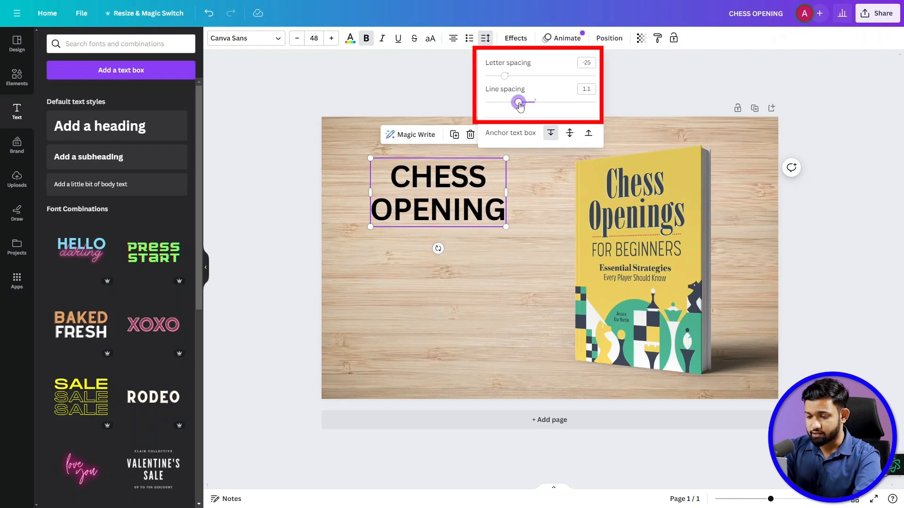
drag(442, 182, 437, 176)
click(281, 177)
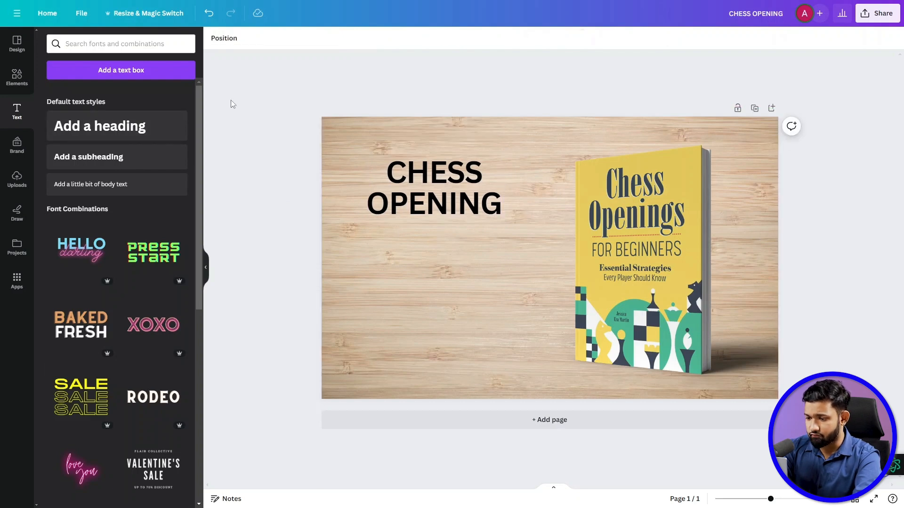
- Add a black horizontal line directly beneath the "CHESS OPENING" heading
click(17, 75)
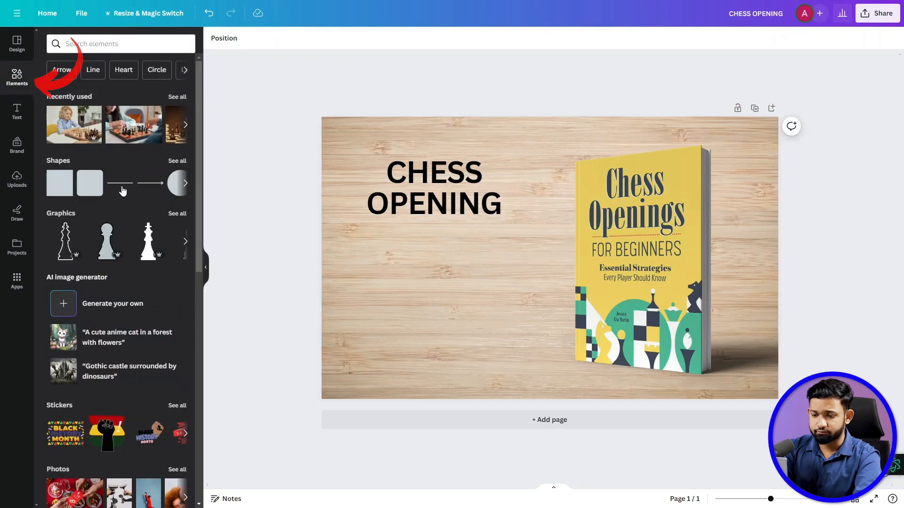
drag(65, 124, 420, 248)
click(215, 38)
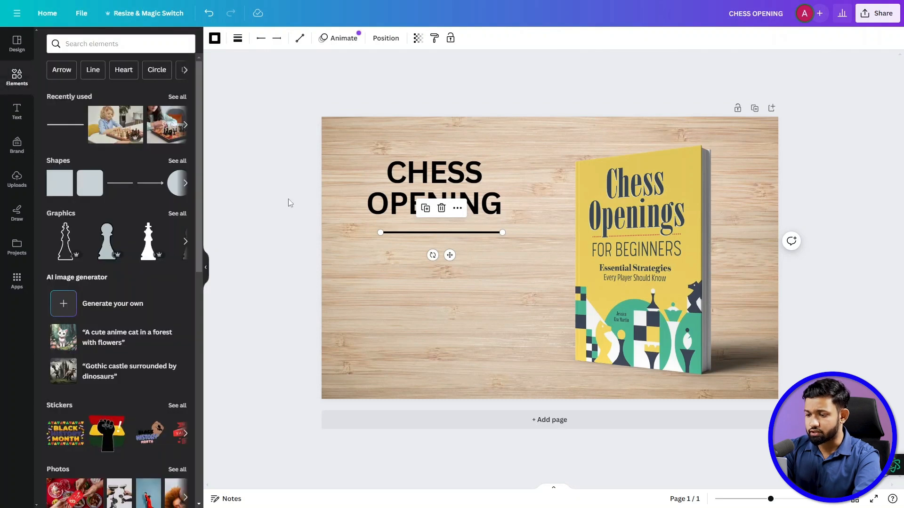
click(290, 203)
- Add a subheading reading "For Beginners" and place it below the horizontal line
click(18, 117)
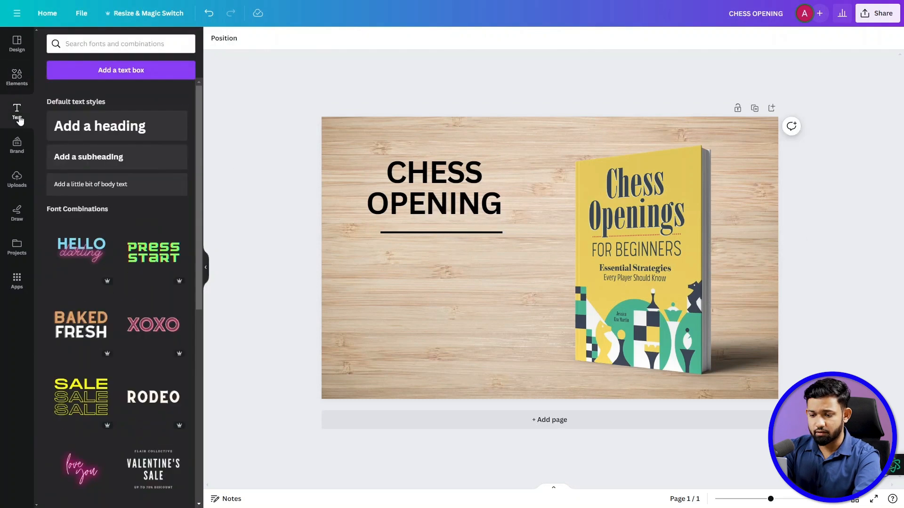
click(87, 158)
text(For)
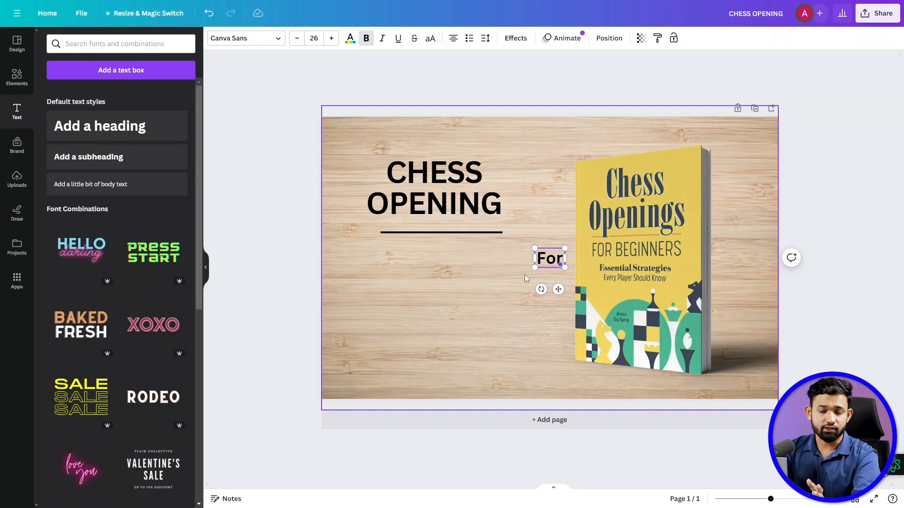
text( Beginners)
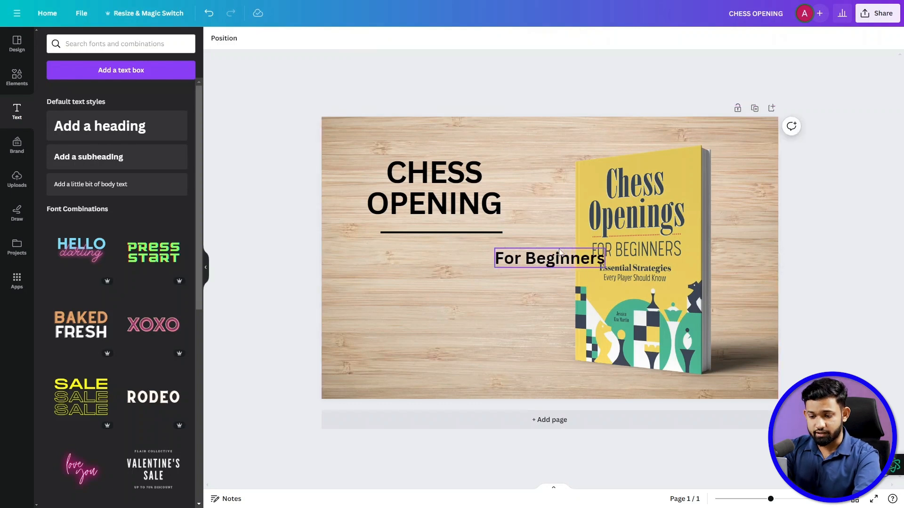
drag(559, 259, 444, 255)
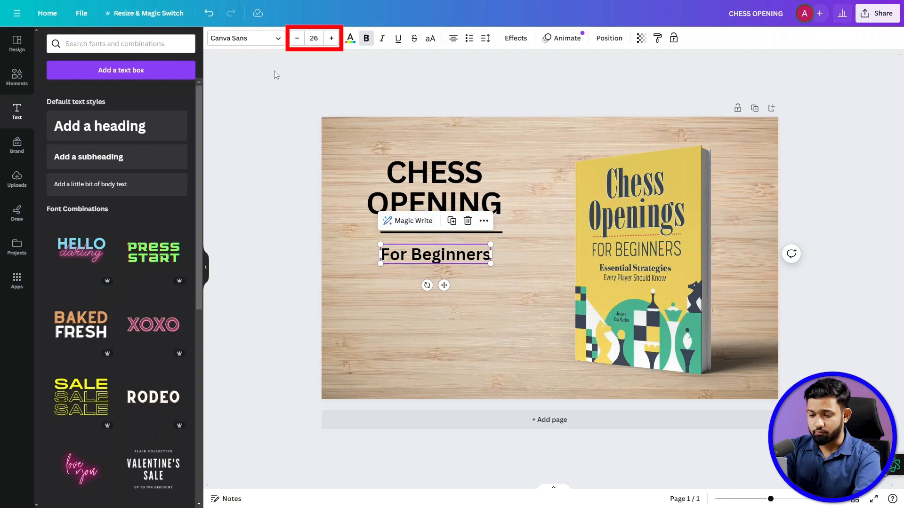
- Adjust the font size of the "For Beginners" subheading to 21
click(297, 38)
click(297, 38)
click(297, 38)
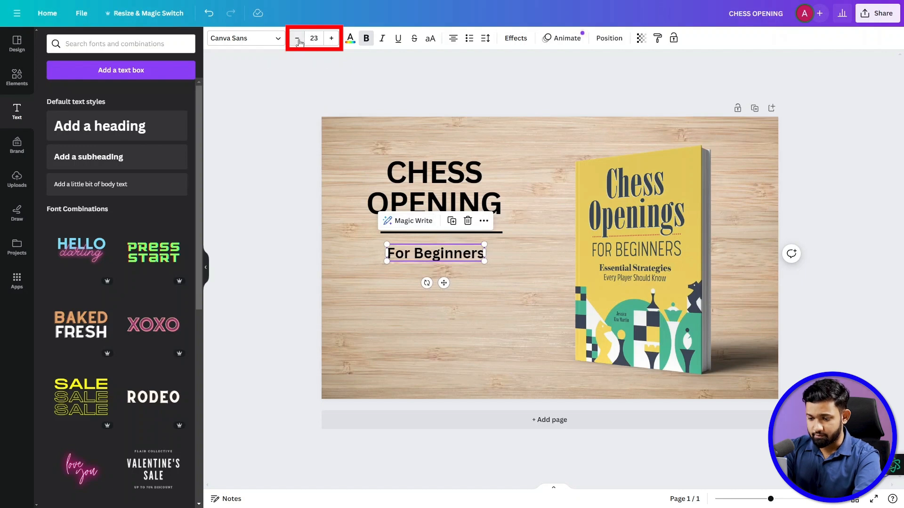
click(332, 39)
click(331, 38)
click(332, 39)
click(332, 38)
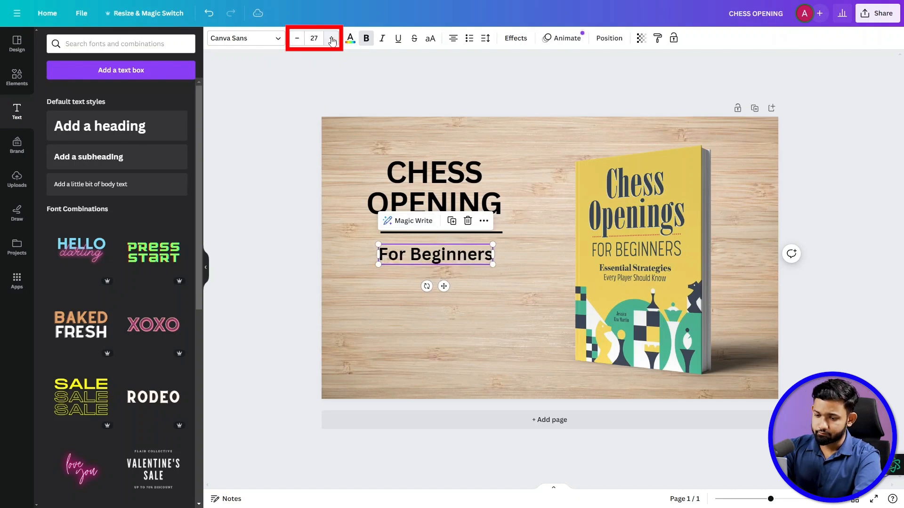
click(331, 38)
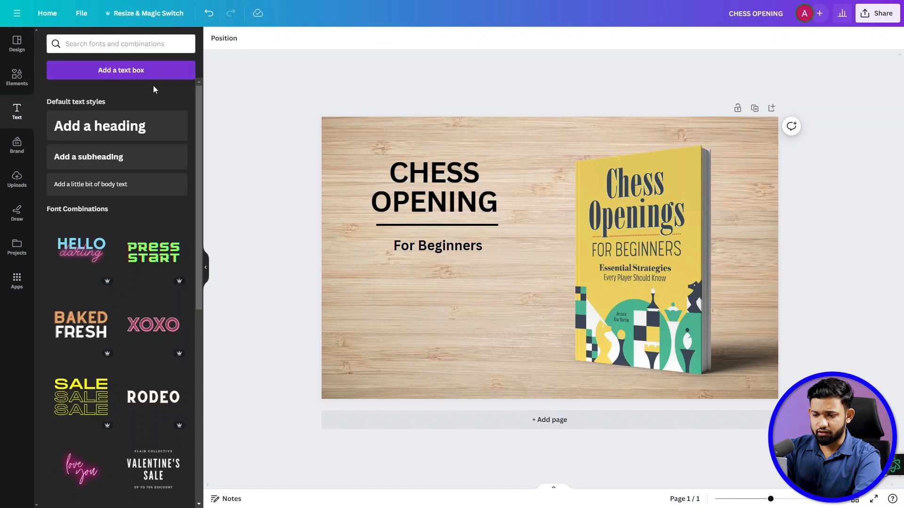
- Add a rectangle below the "For Beginners" subheading, about as wide as the heading, and fill it with the teal-to-green gradient
click(17, 77)
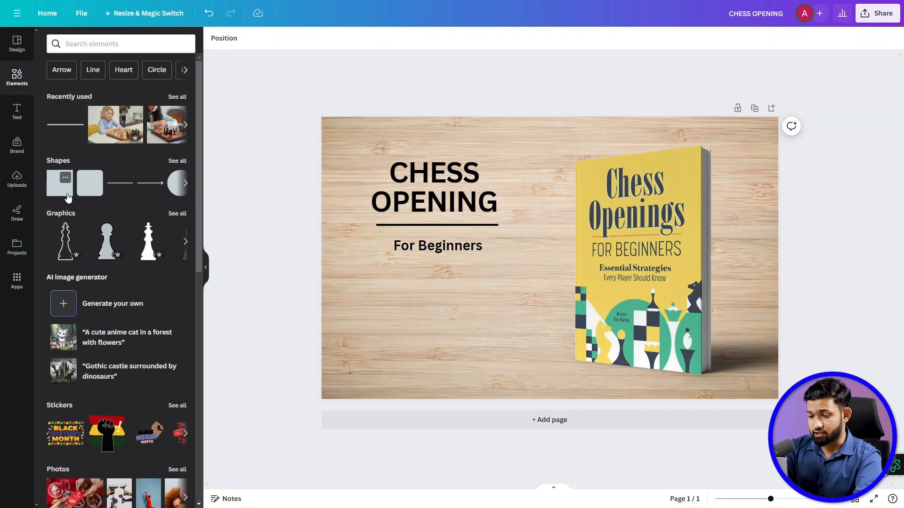
click(60, 184)
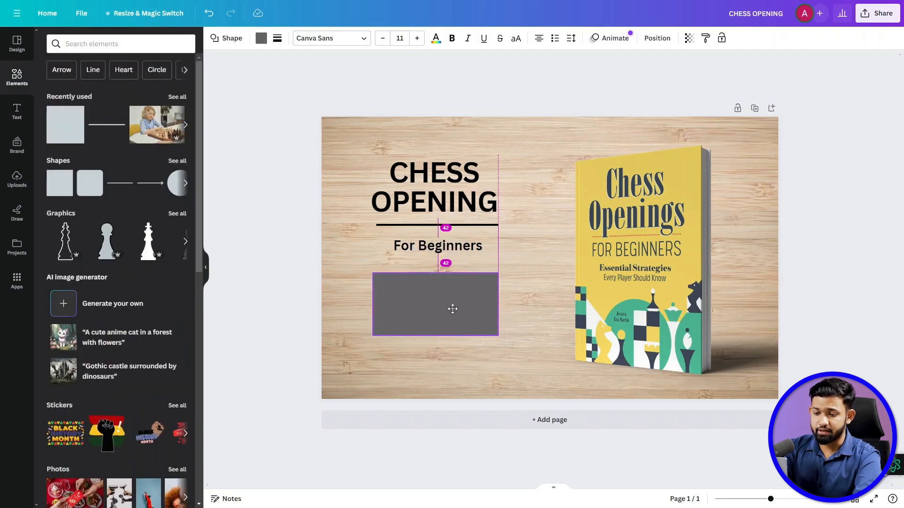
click(261, 38)
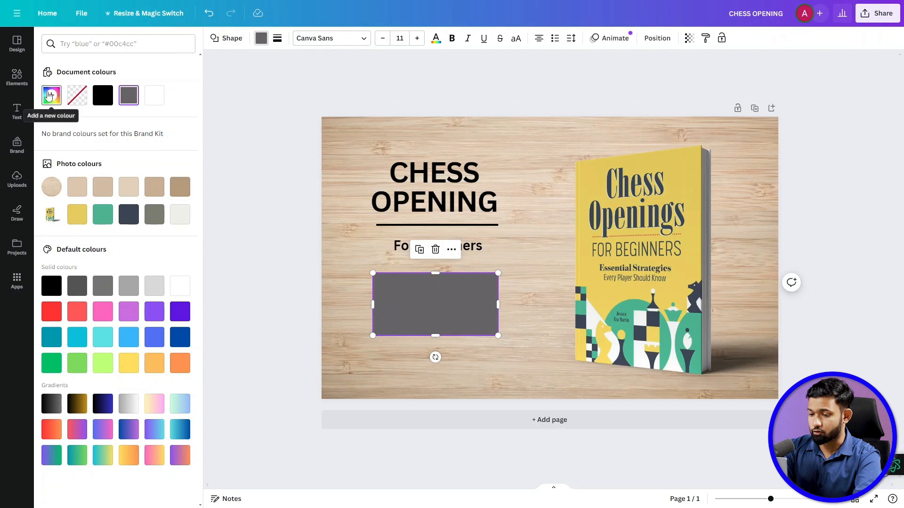
click(49, 96)
drag(153, 180, 142, 149)
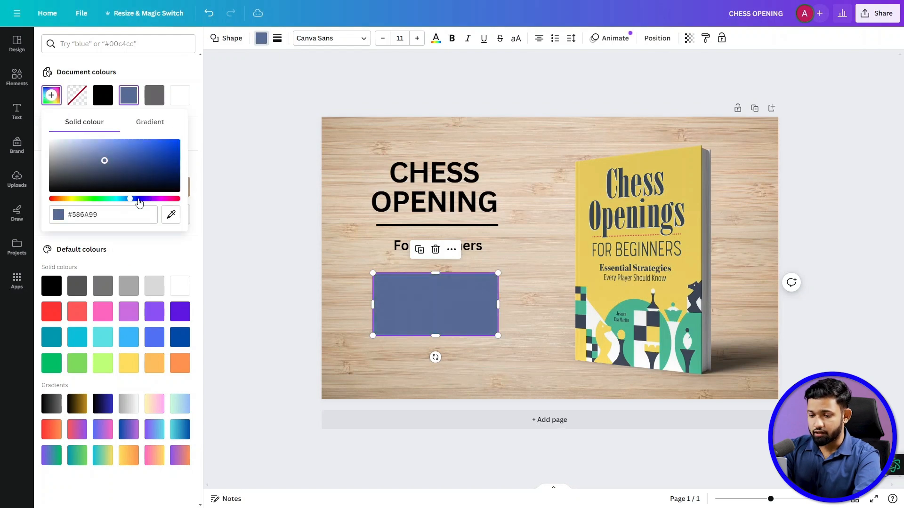
click(78, 198)
click(146, 125)
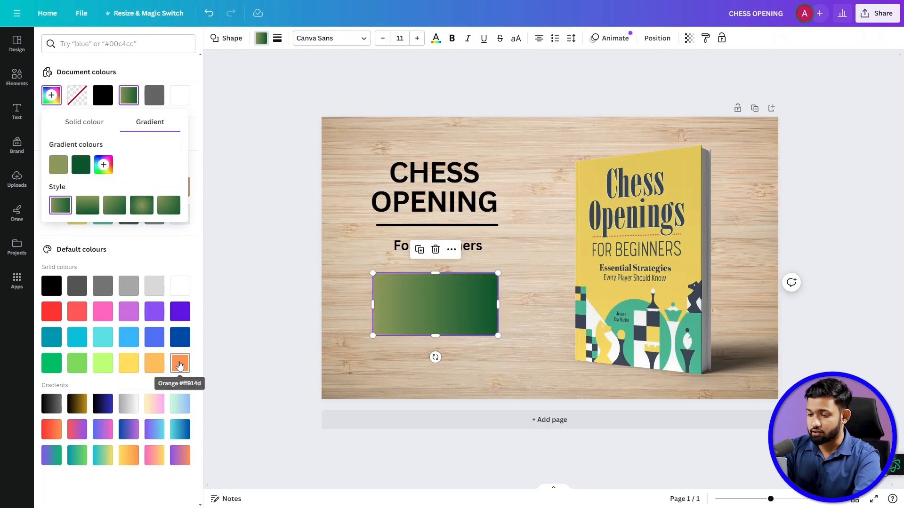
click(77, 455)
click(456, 256)
- Duplicate the "For Beginners" text onto the gradient rectangle and colour the copy white
click(447, 247)
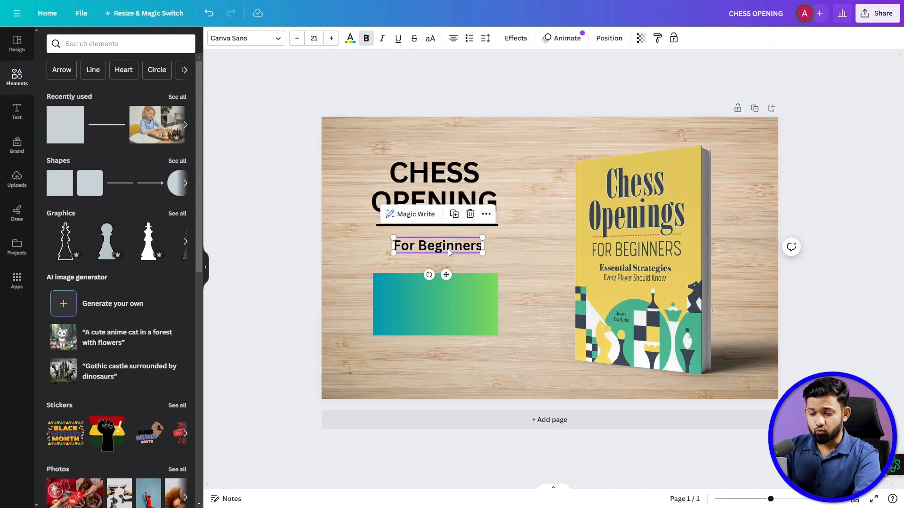
drag(447, 248, 443, 300)
click(350, 39)
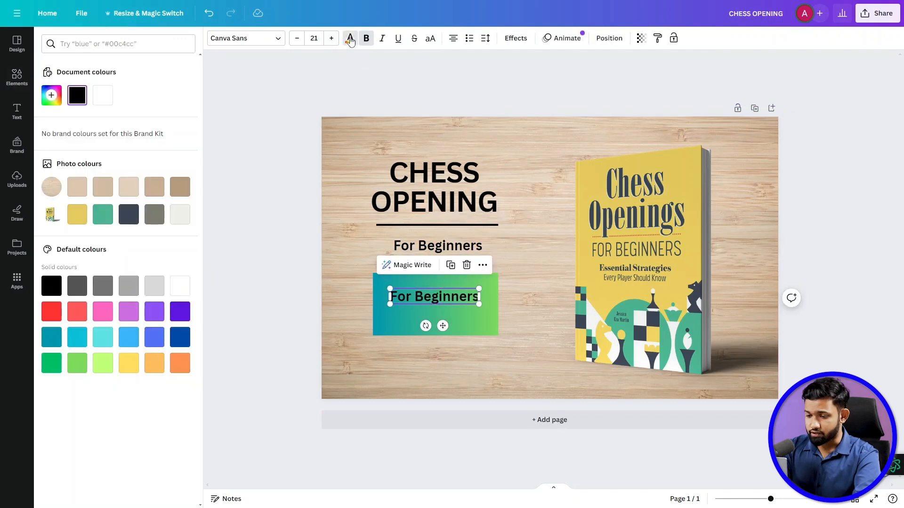
click(101, 98)
- Replace the white text with "Start your chess game strong" and centre it on the gradient rectangle
double_click(429, 298)
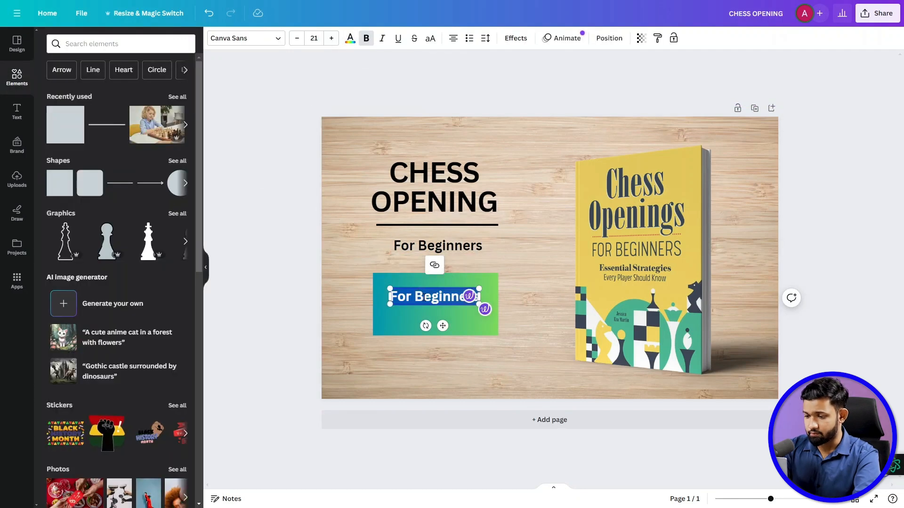
text(Start you)
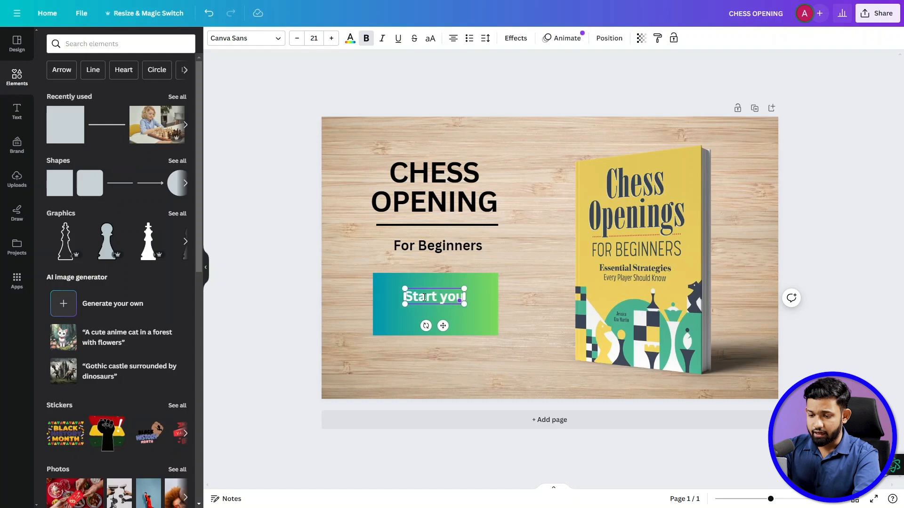
text(r chess game strong)
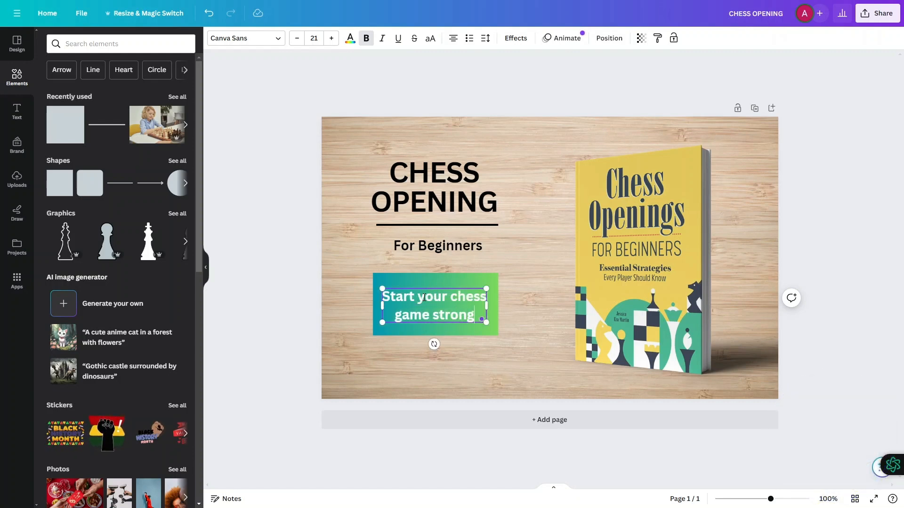
click(278, 239)
drag(430, 297, 432, 295)
click(319, 300)
- Give the gradient rectangle a white short-dashed border with a border weight of 3
click(430, 280)
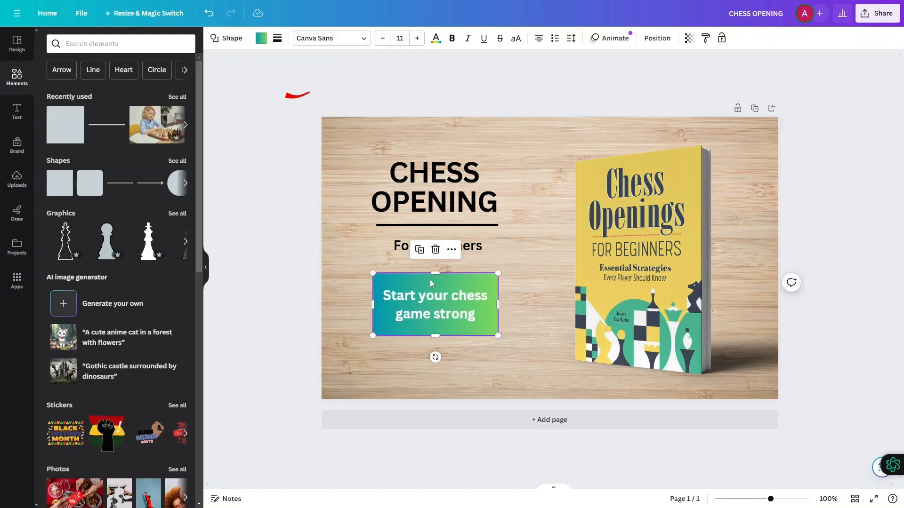
click(302, 43)
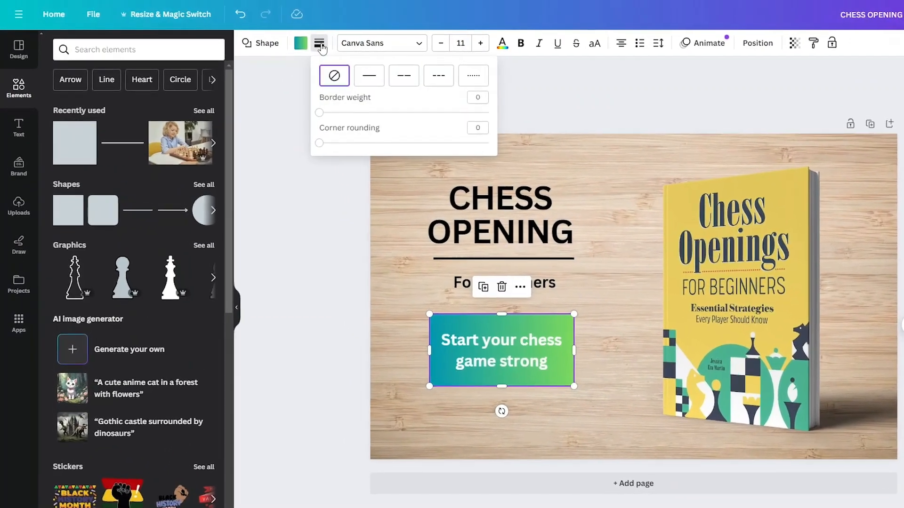
click(483, 78)
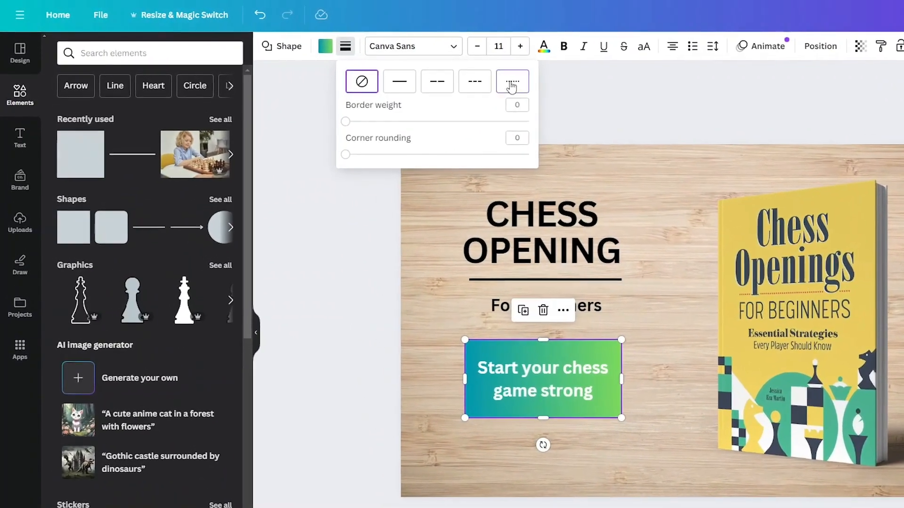
click(353, 49)
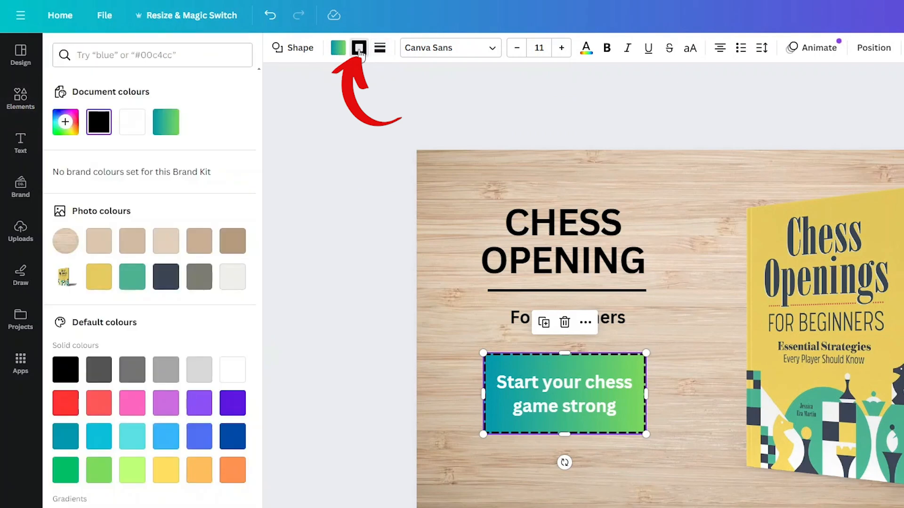
click(137, 128)
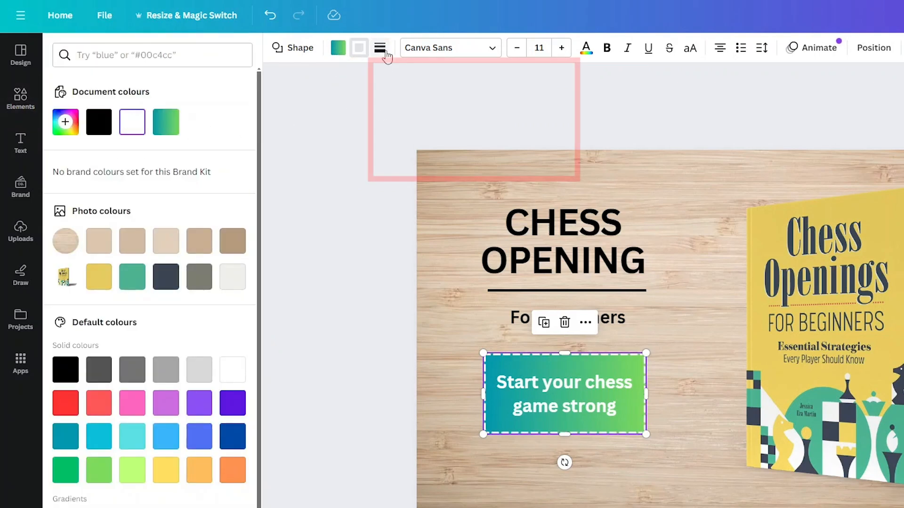
click(381, 48)
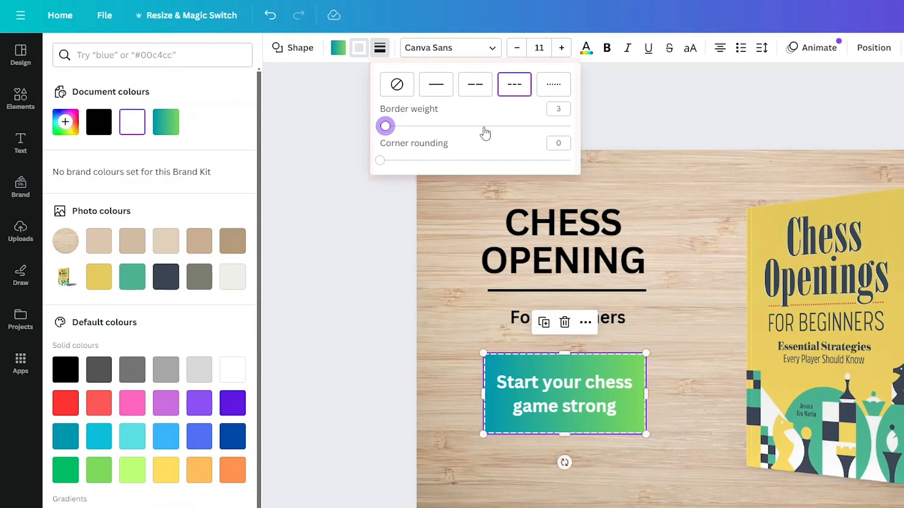
click(351, 290)
click(351, 299)
click(367, 336)
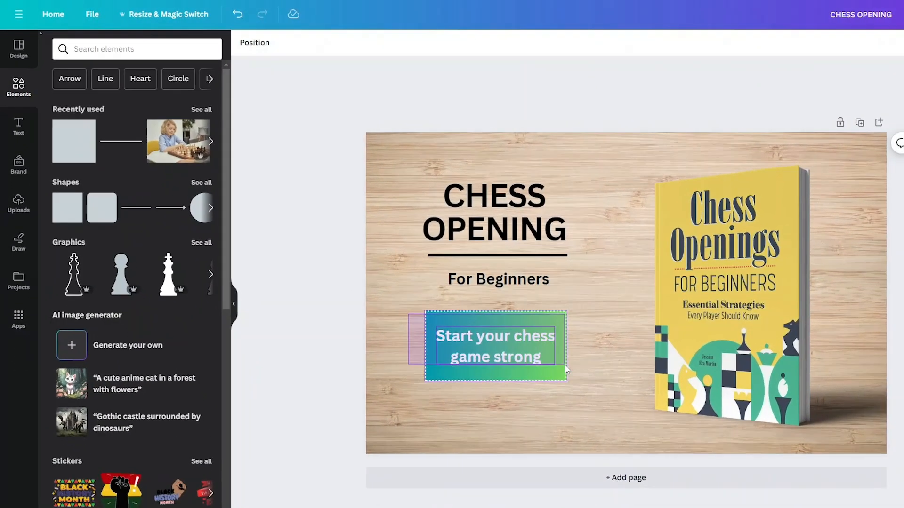
- Group the gradient rectangle with its "Start your chess game strong" text
click(607, 390)
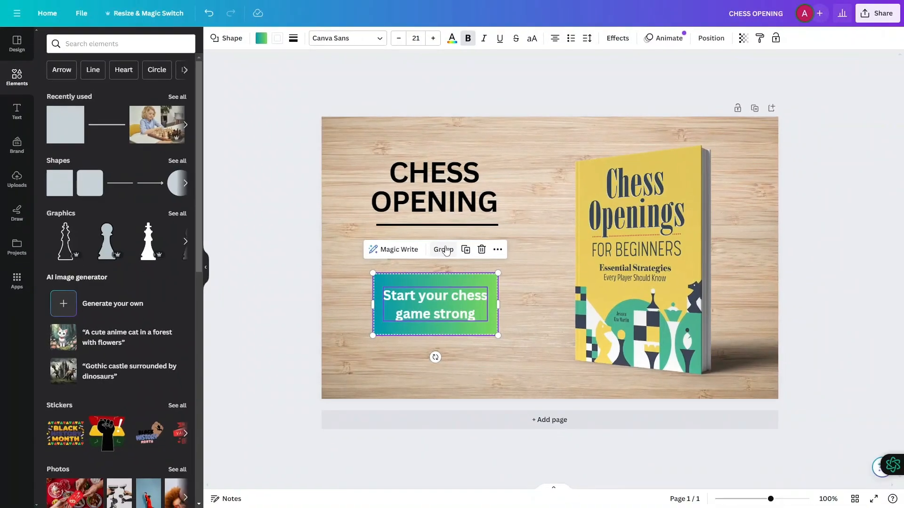
click(456, 259)
click(266, 211)
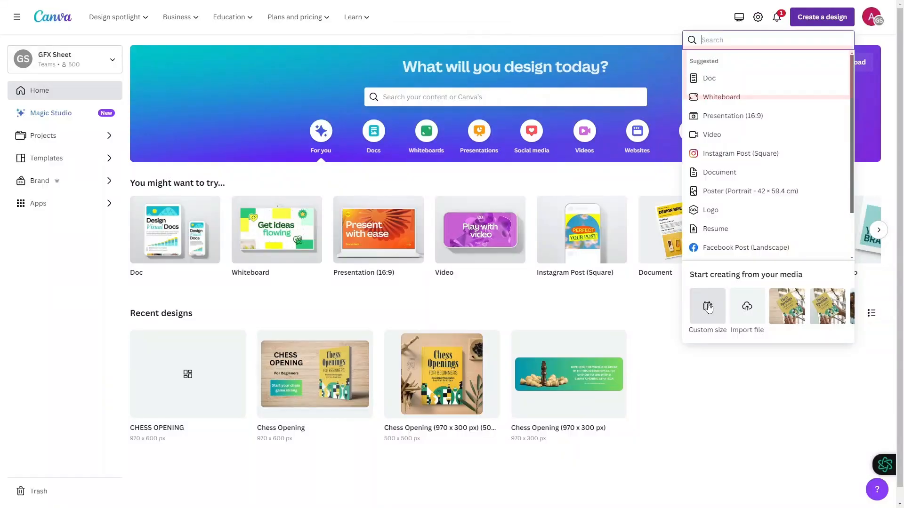
- Create a new custom-size design of 970 × 300 px
click(707, 306)
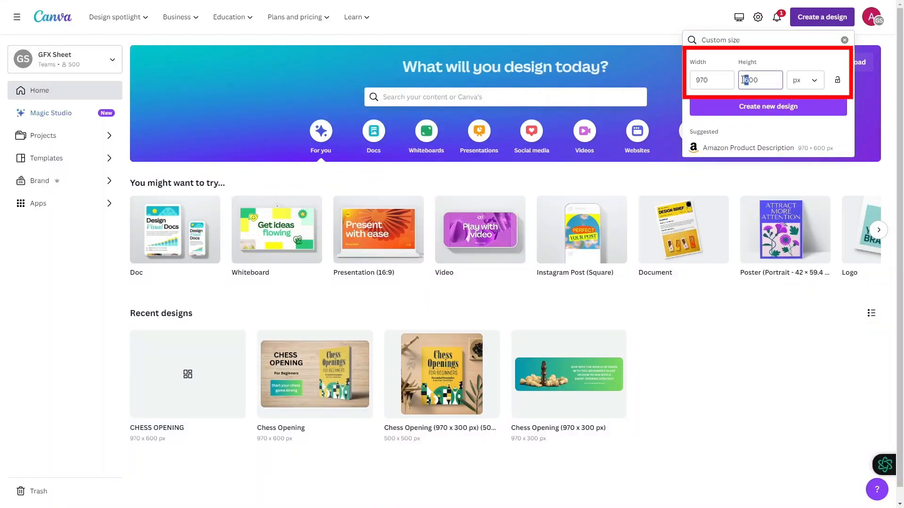
click(767, 107)
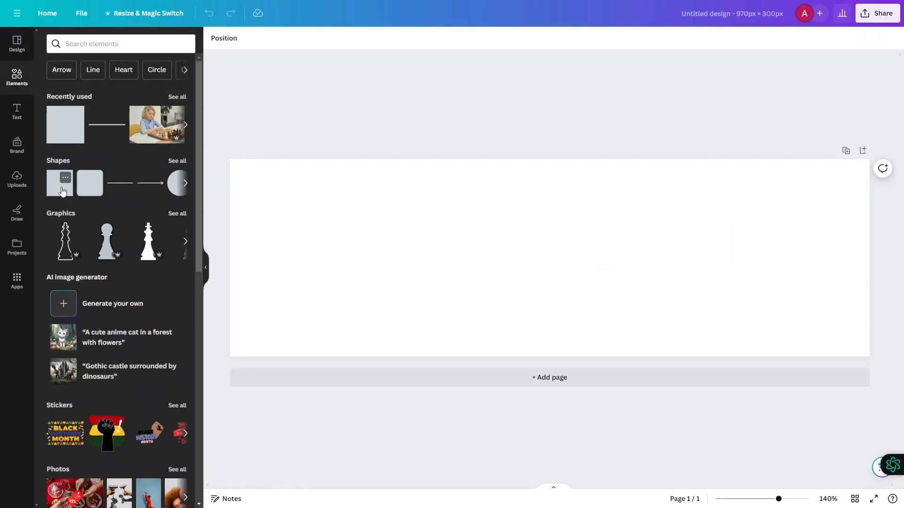
- Add a square shape to the blank banner and stretch it into a wide rectangle covering most of the canvas
click(63, 191)
drag(508, 257, 321, 258)
drag(579, 258, 758, 258)
drag(539, 228, 540, 174)
drag(540, 286, 539, 340)
key(Escape)
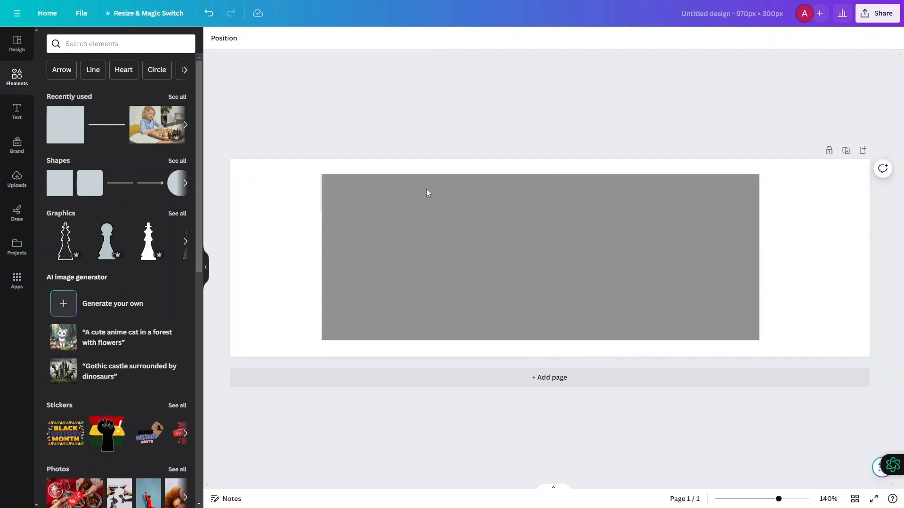
- Fill the grey rectangle with the teal-to-green preset gradient
click(425, 192)
click(261, 38)
click(52, 96)
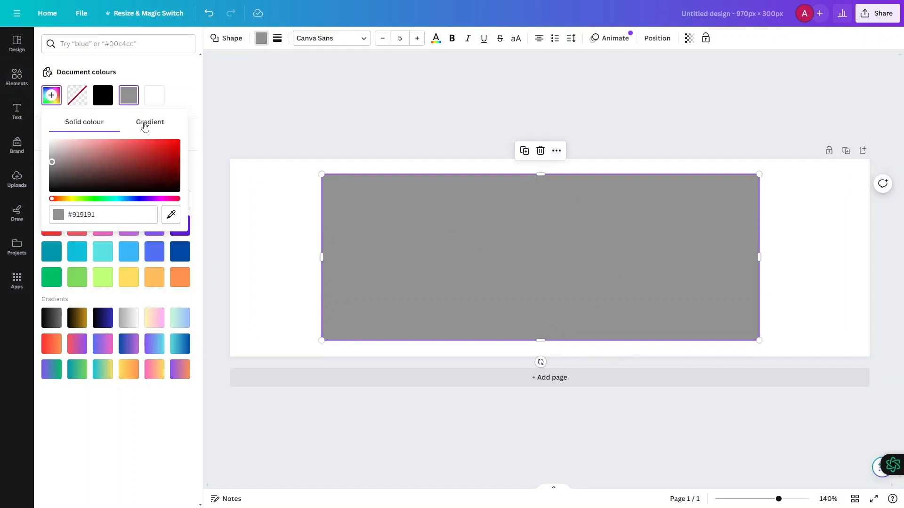
click(143, 122)
click(77, 370)
- Stretch the gradient rectangle on all four sides so it covers the whole banner
drag(539, 341, 539, 357)
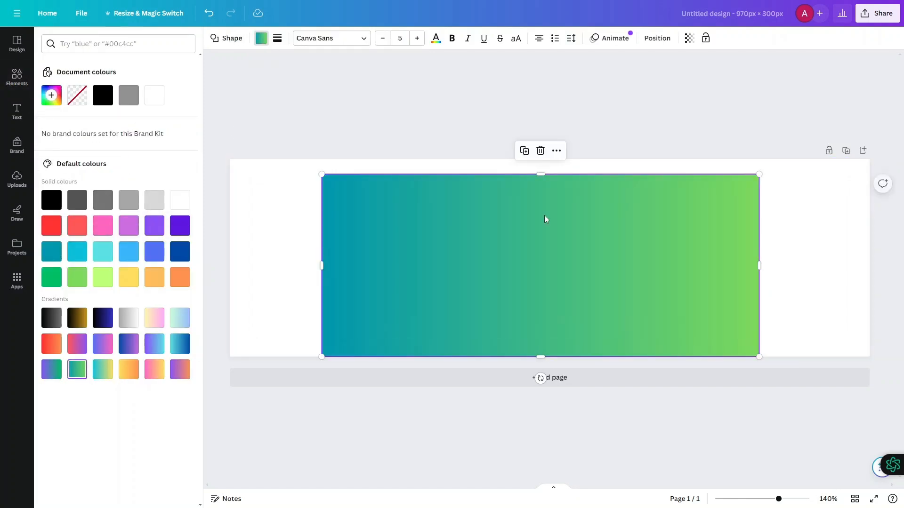
drag(540, 174, 540, 159)
drag(322, 259, 229, 259)
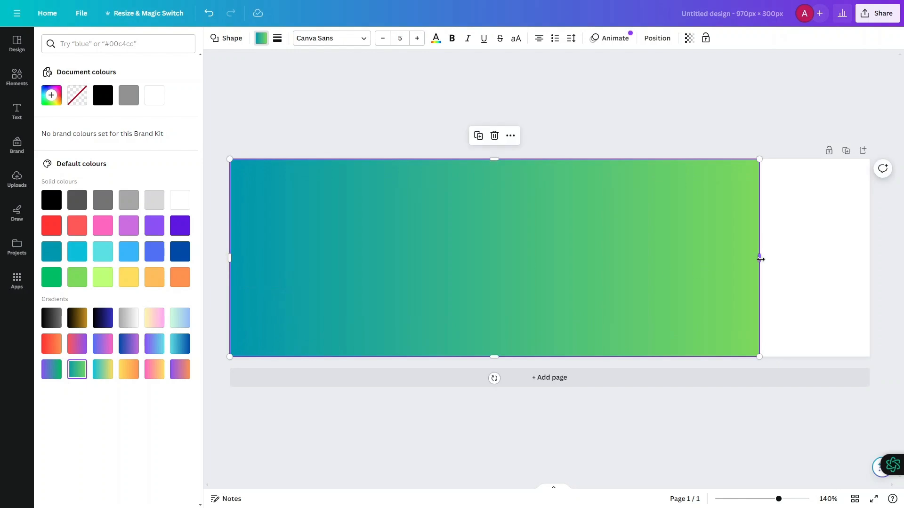
drag(759, 259, 870, 259)
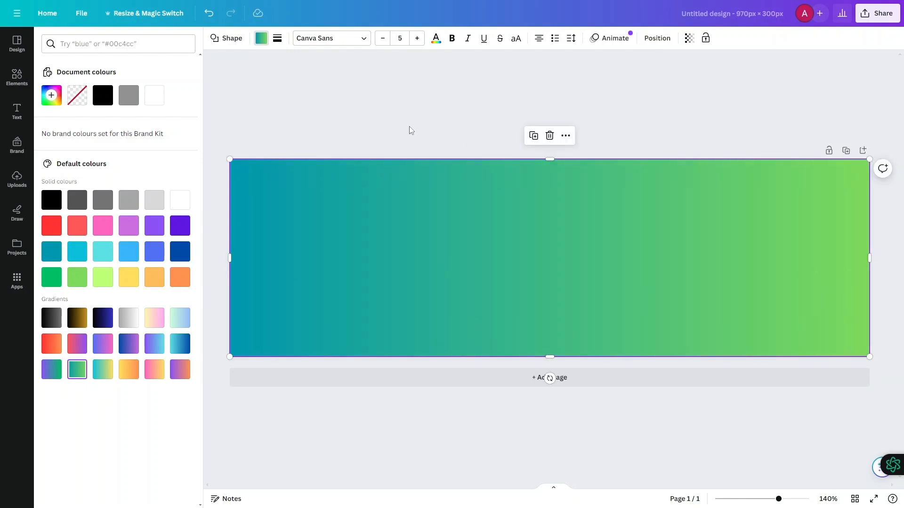
click(490, 187)
click(397, 126)
- Search the elements for "chess" photos and add the dark king standing among fallen light pawns
click(105, 44)
text(c)
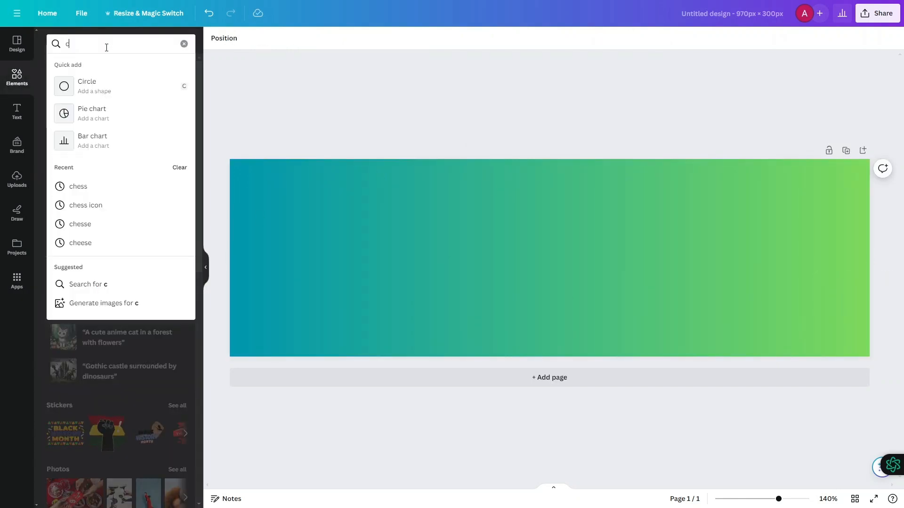
text(hes)
click(86, 90)
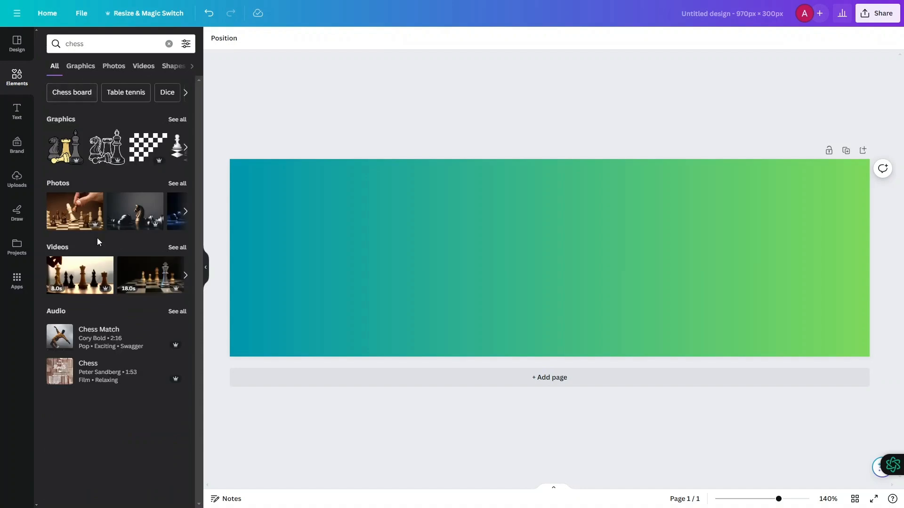
click(177, 183)
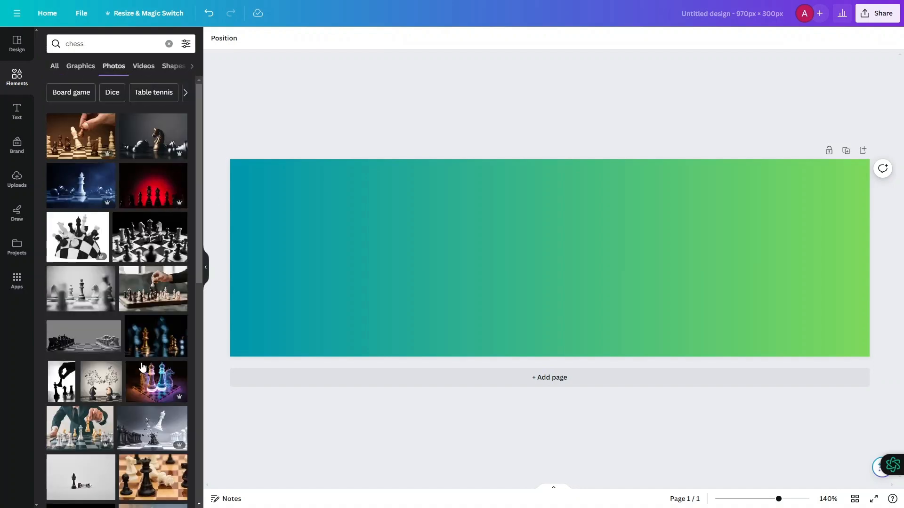
scroll(117, 341, down, 5)
click(152, 291)
- Move the king photo to the left half of the banner and fine-tune its position
click(16, 83)
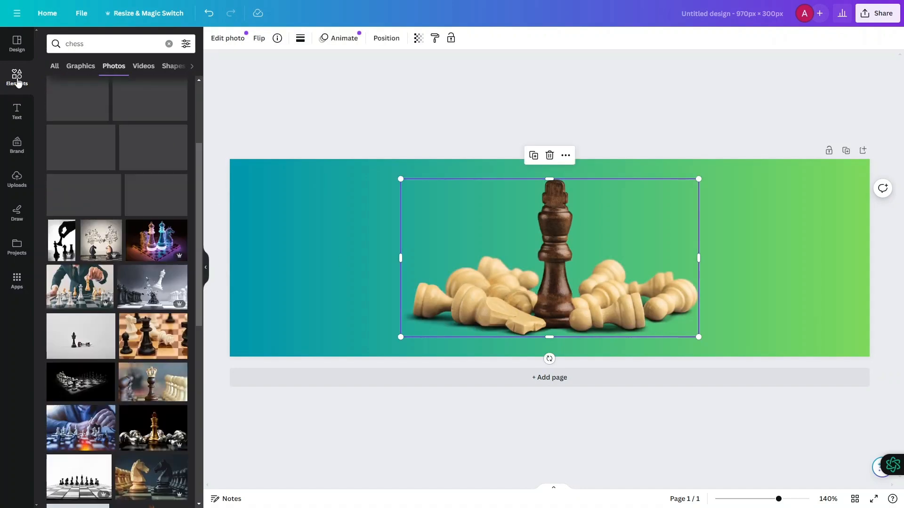
drag(539, 258, 387, 257)
click(548, 178)
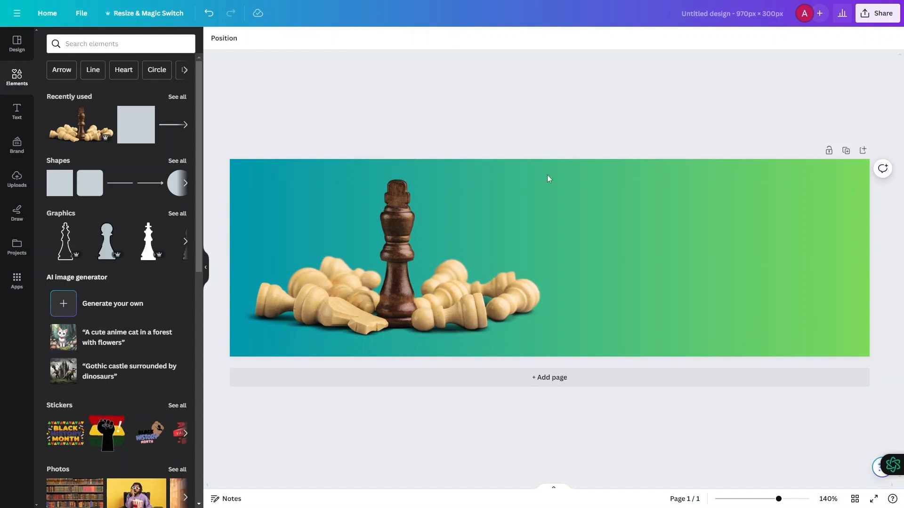
drag(389, 307, 392, 300)
- Add a subheading reading "DIVE INTO THE WORLD OF CHESS WITH THIS BEGINNER'S GUIDE ON HOW TO WIN WITH A SMART OPENING STRATEGY."
click(16, 111)
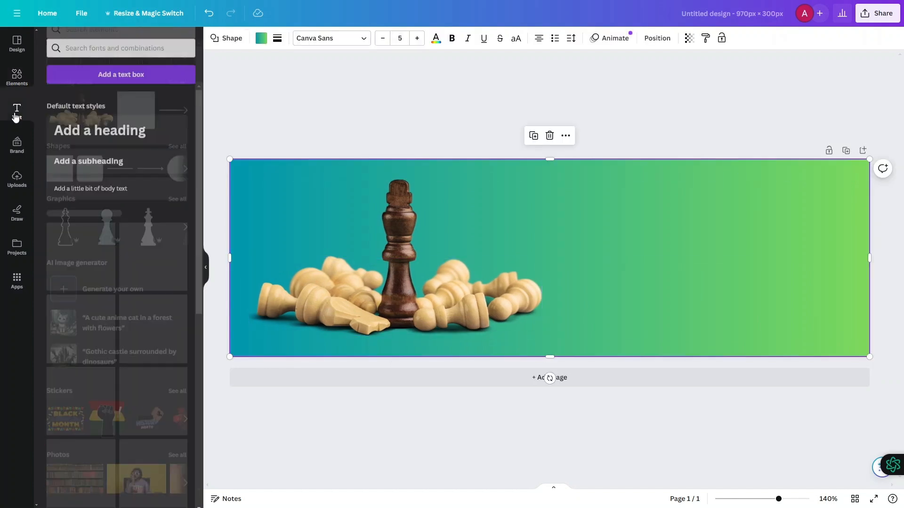
click(88, 157)
click(545, 258)
key(BackSpace)
text(DIVE INTO THE WORLD OF CHE)
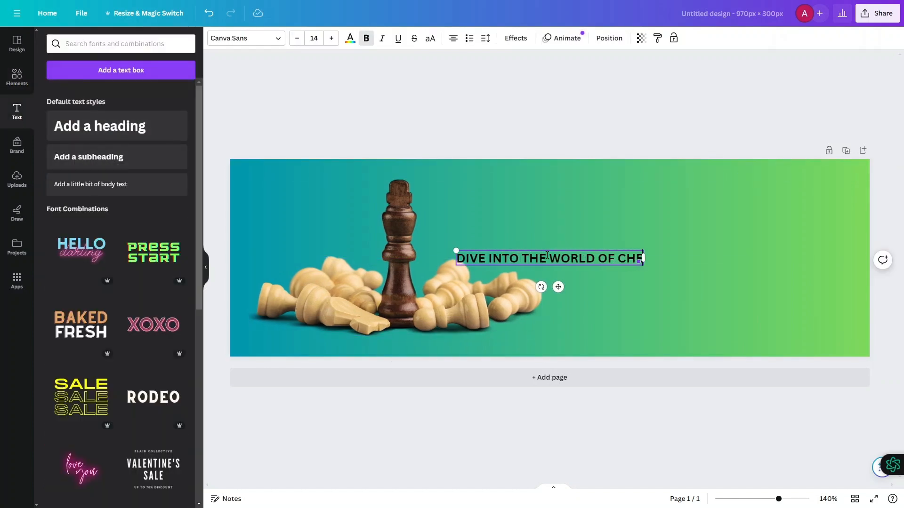
text(SS WITH THIS BEGINNER'S GUIDE ON HOW TO WIN W)
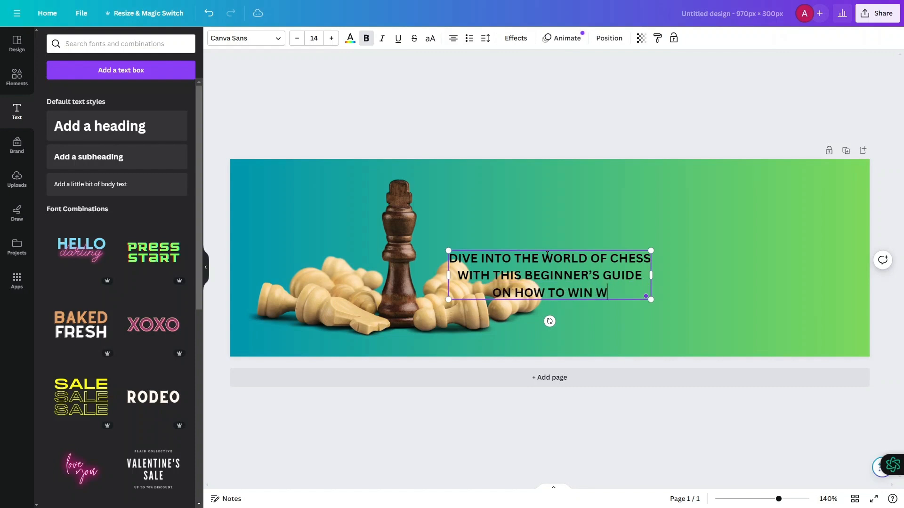
text(ITH A SMART OPENING STRATEGY.)
- Position the subheading in the banner's empty right half, enlarge it slightly and colour it white
click(560, 221)
mouse_move(562, 265)
mouse_down()
mouse_move(701, 210)
mouse_move(573, 267)
mouse_up()
drag(684, 221, 687, 219)
click(350, 38)
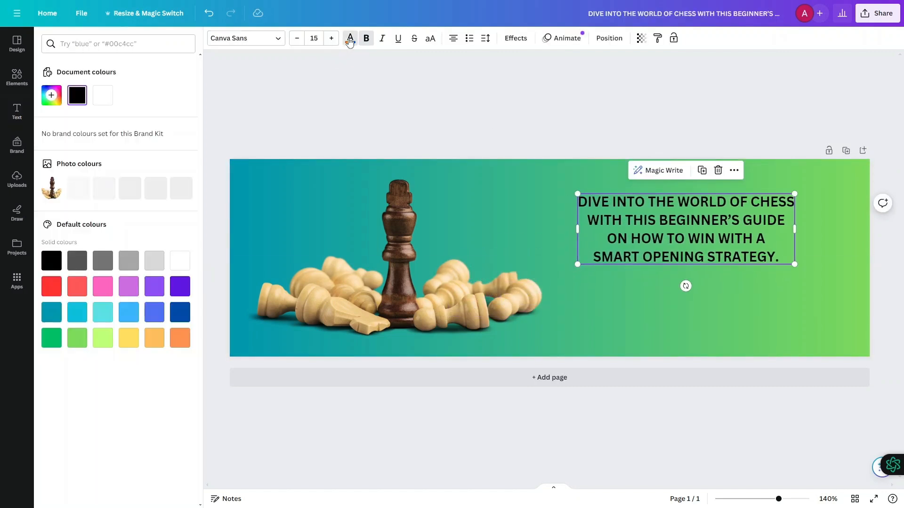
click(102, 95)
click(332, 113)
- Add a straight line and shorten it into a centred divider below the subheading
click(17, 77)
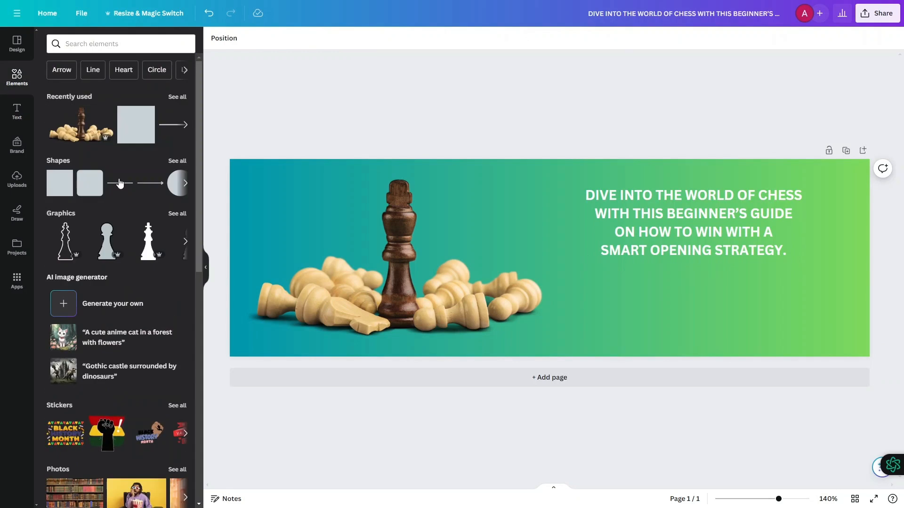
click(65, 124)
drag(560, 256, 702, 274)
drag(573, 276, 644, 272)
drag(814, 274, 756, 273)
- Colour the divider line white and change it to a dotted style
click(215, 38)
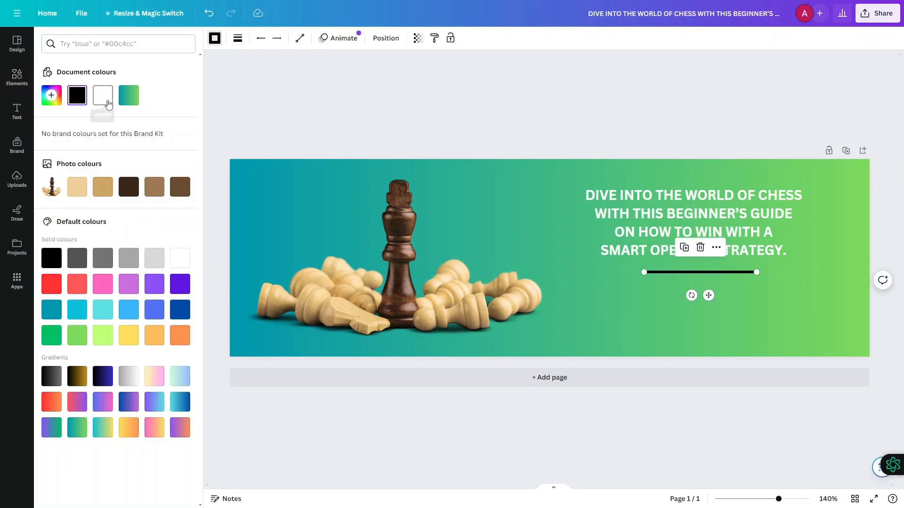
click(105, 99)
click(240, 41)
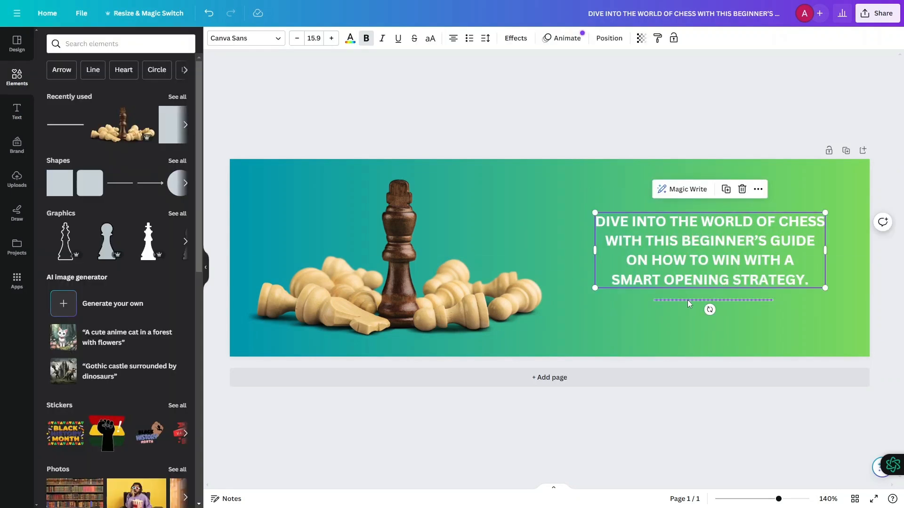
- Group the white subheading with the dotted divider line
shift+click(687, 300)
click(718, 189)
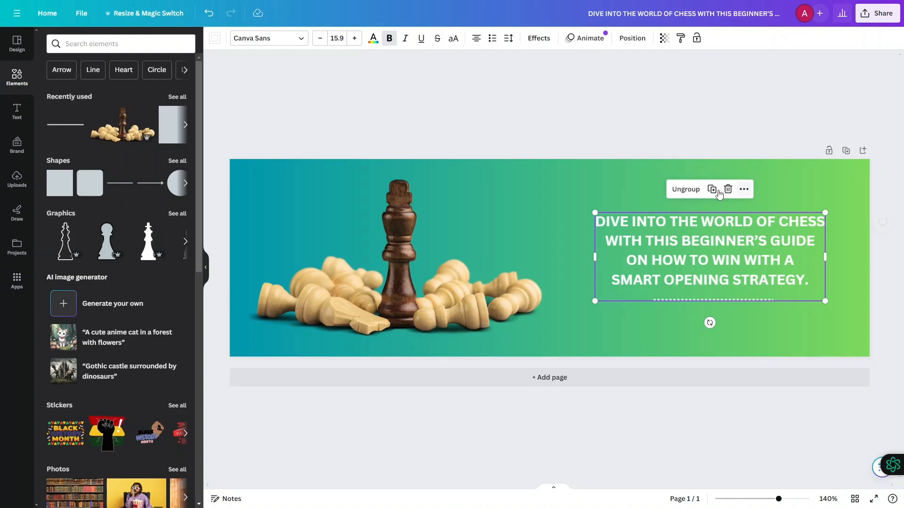
click(634, 108)
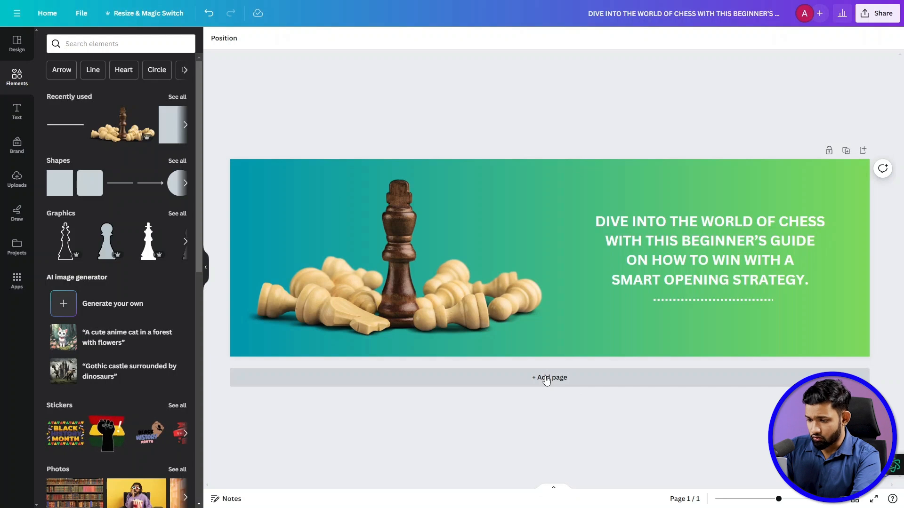
- Add a second page and place an enlarged circle shape near its left side
click(546, 379)
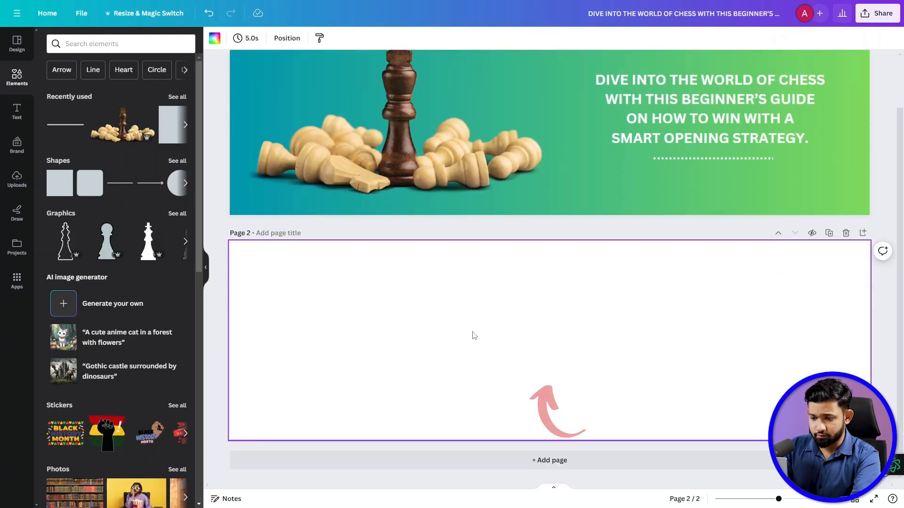
click(186, 184)
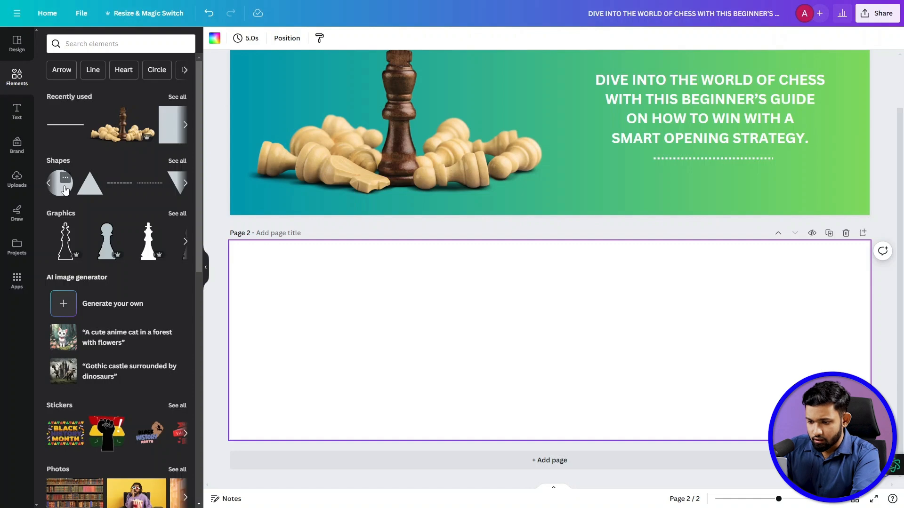
click(62, 185)
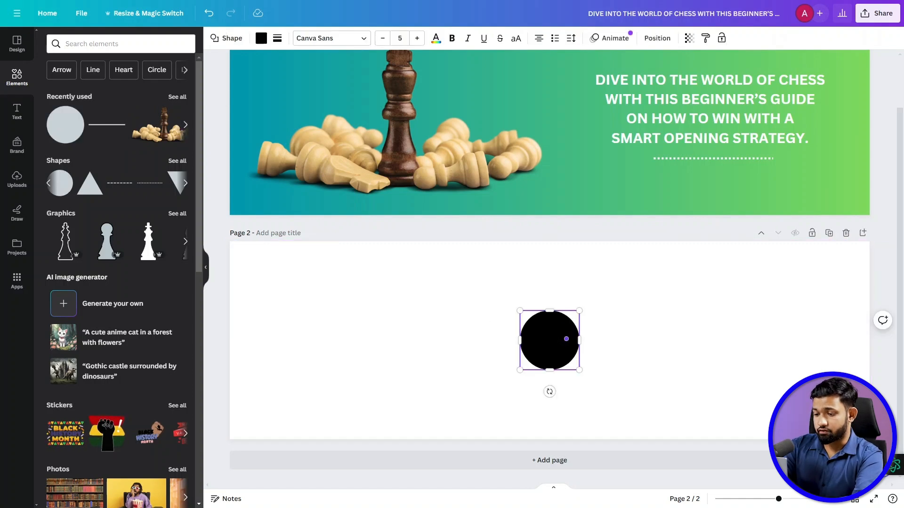
click(482, 349)
drag(546, 338, 348, 326)
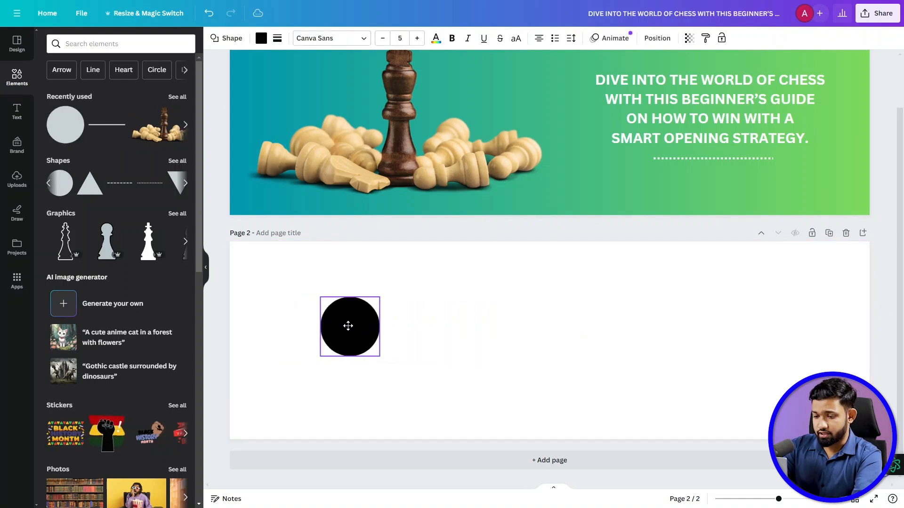
drag(378, 297, 410, 281)
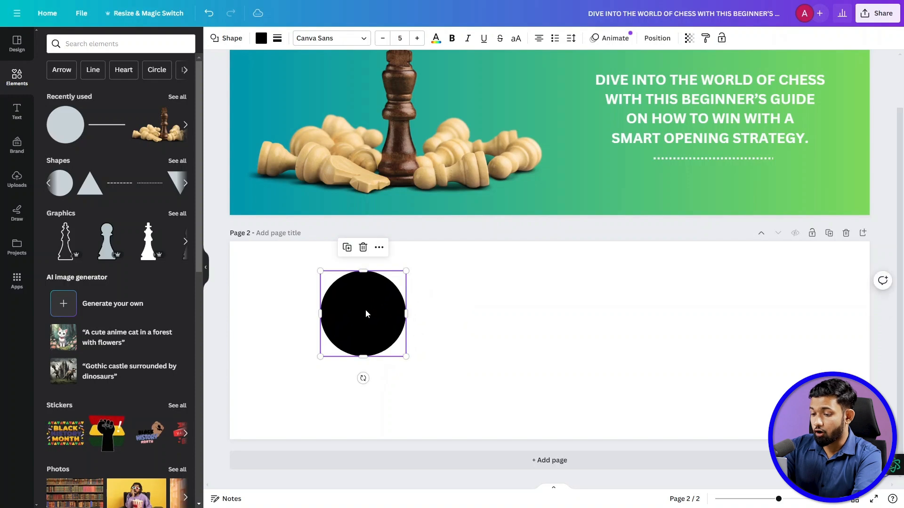
drag(366, 314, 335, 313)
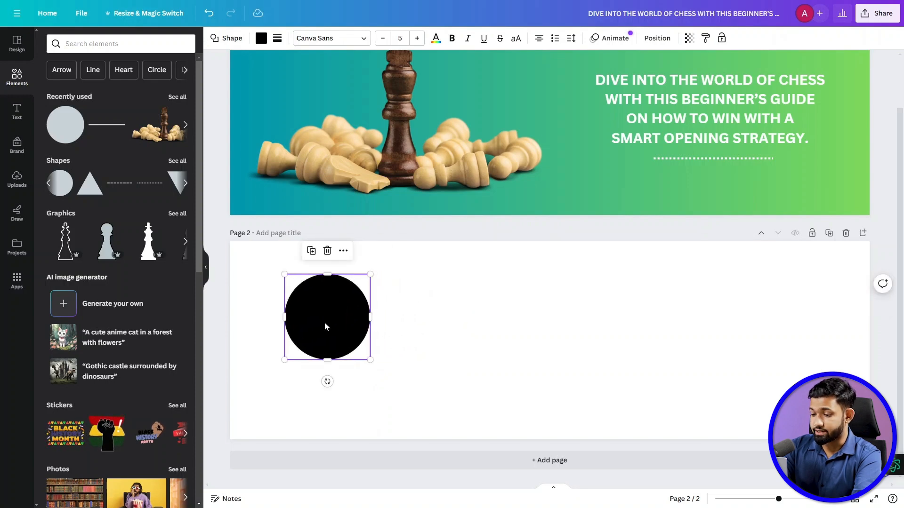
- Fill the circle with the teal-to-green document gradient and give it a solid light-tan border of weight 4
click(262, 39)
click(155, 95)
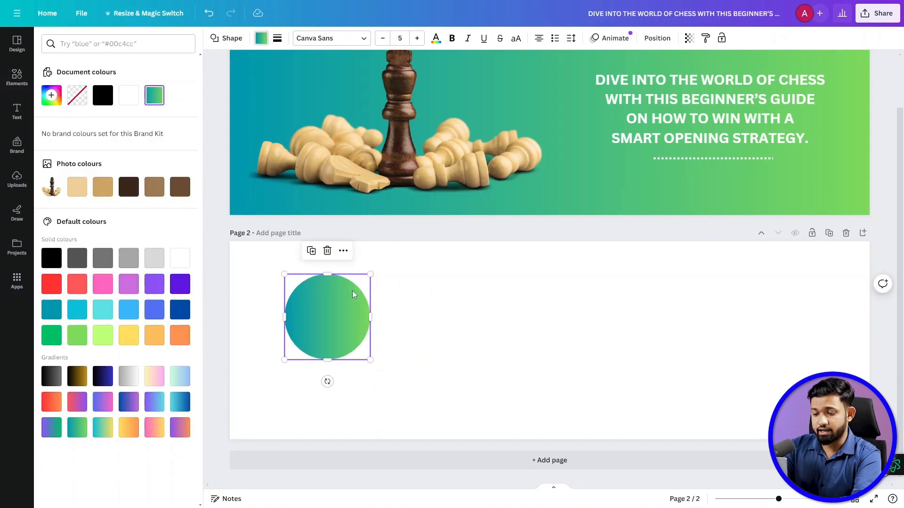
click(277, 38)
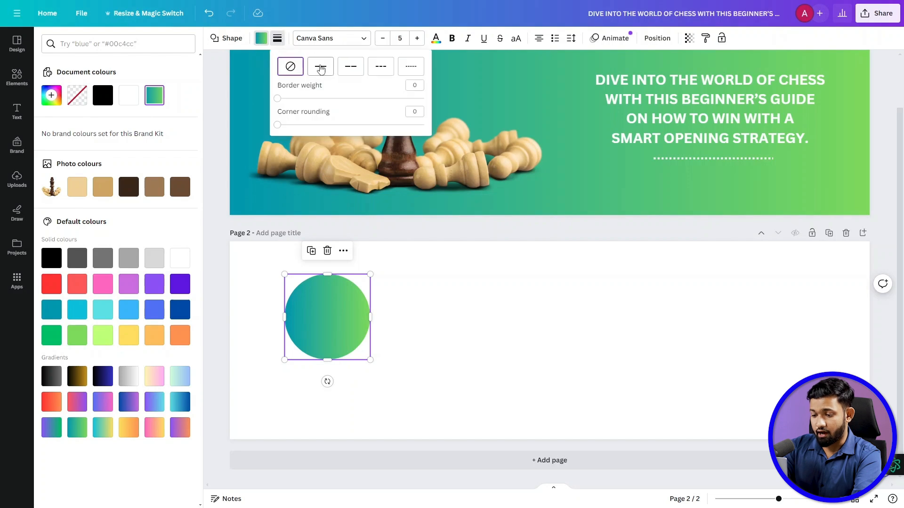
click(320, 69)
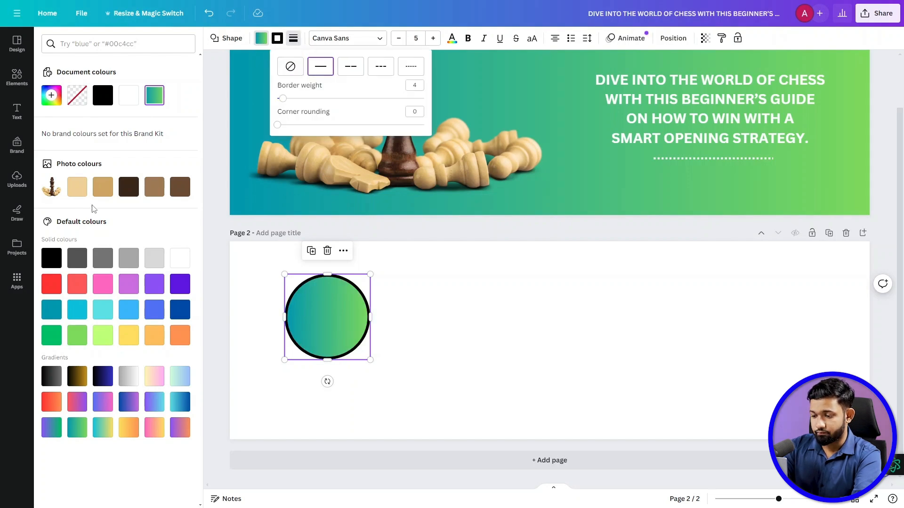
click(79, 189)
click(154, 96)
click(293, 38)
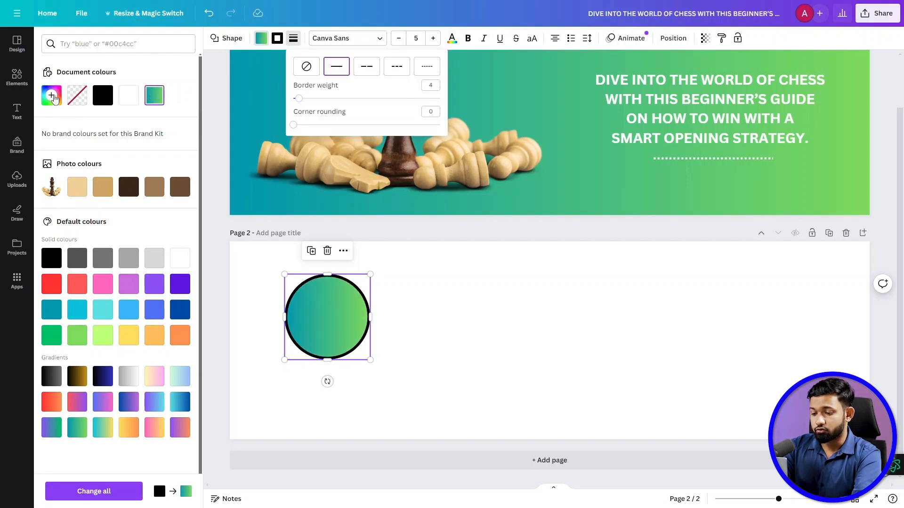
click(279, 40)
click(79, 191)
click(341, 323)
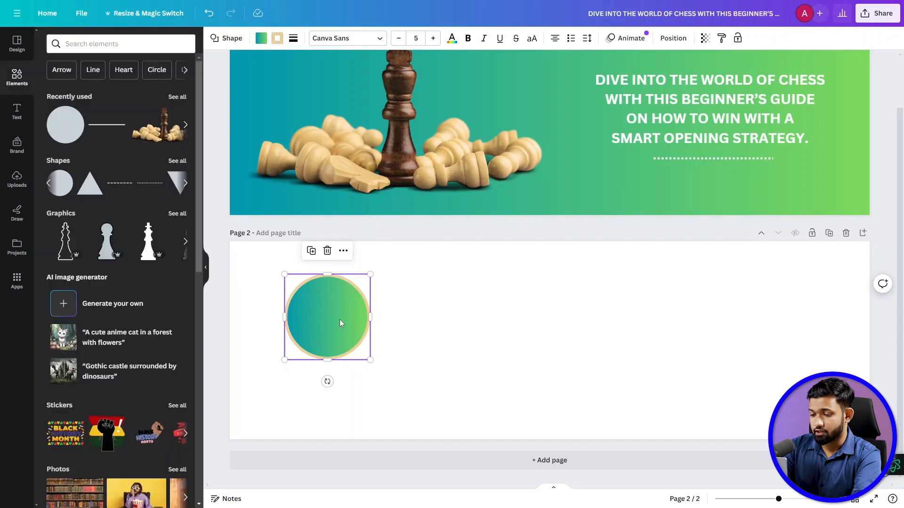
- Duplicate the bordered circle into a row of four, evenly spaced and centred across page 2
alt+drag(340, 323, 786, 311)
drag(474, 321, 468, 320)
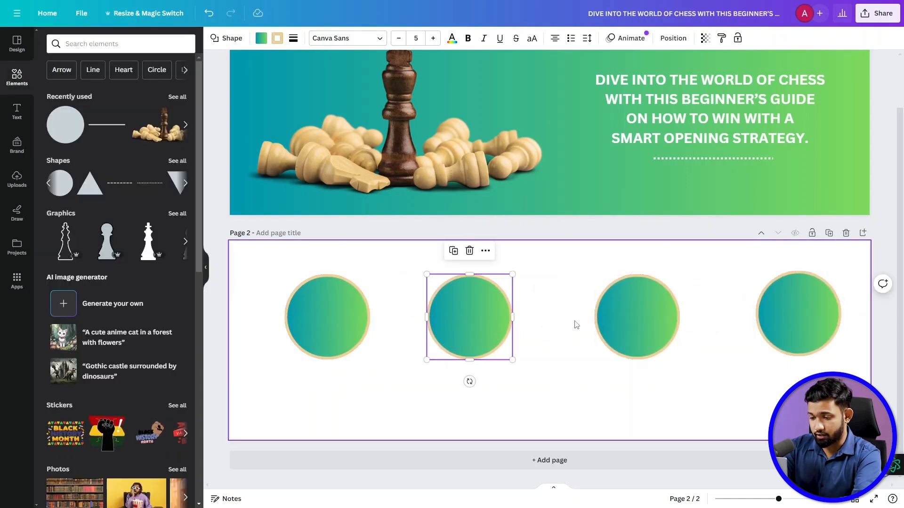
drag(631, 313, 616, 313)
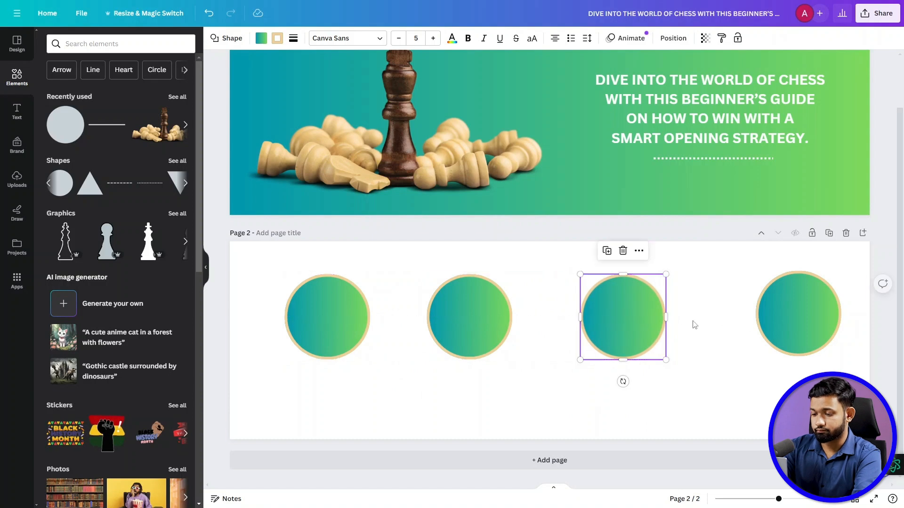
drag(469, 316, 472, 316)
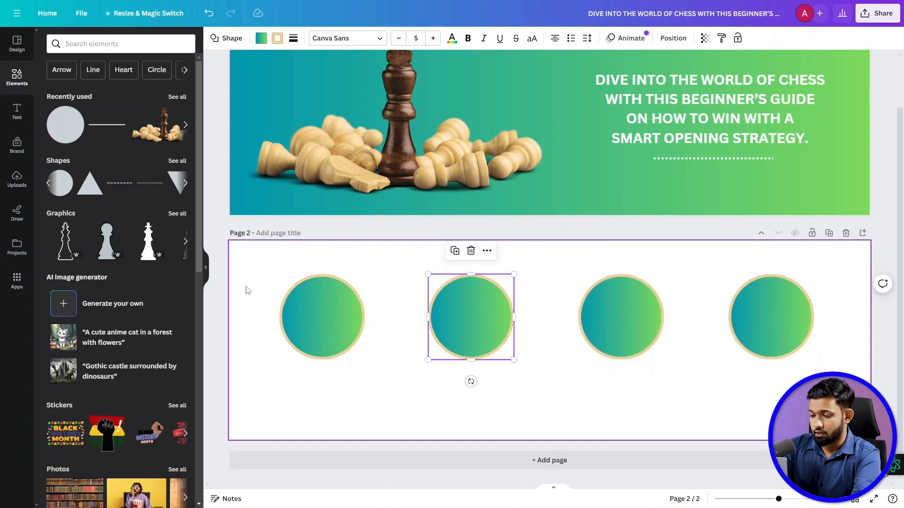
drag(246, 289, 761, 346)
drag(487, 304, 490, 304)
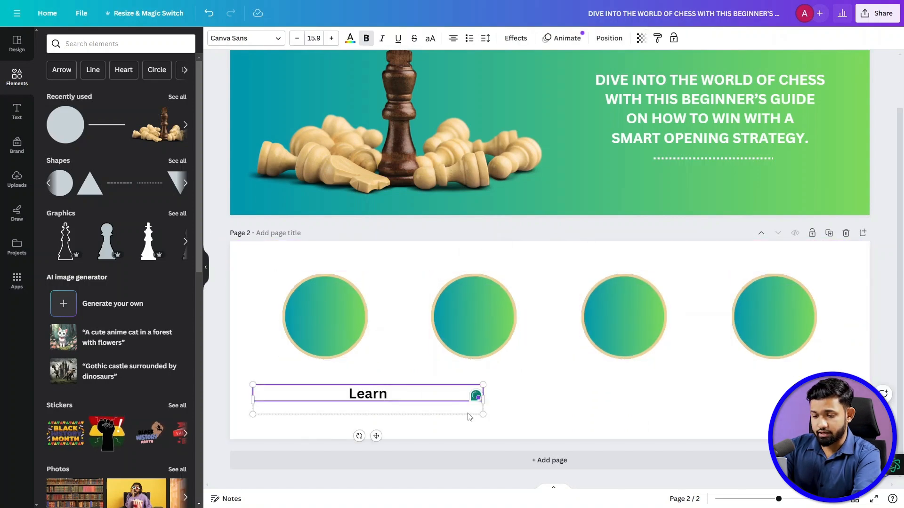
- Enter the caption "Learn 25 Essential Openings" on two lines and narrow its text box to fit below the first circle
text(25)
key(Return)
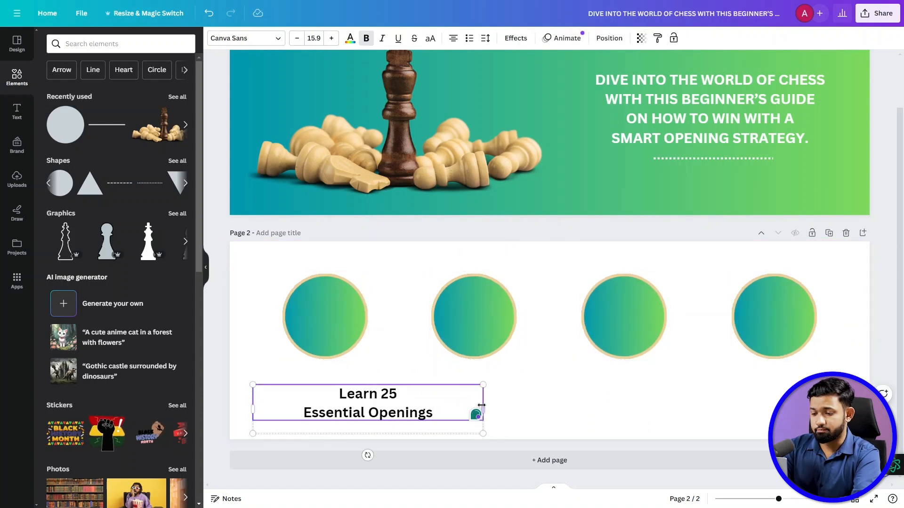
drag(481, 405, 403, 405)
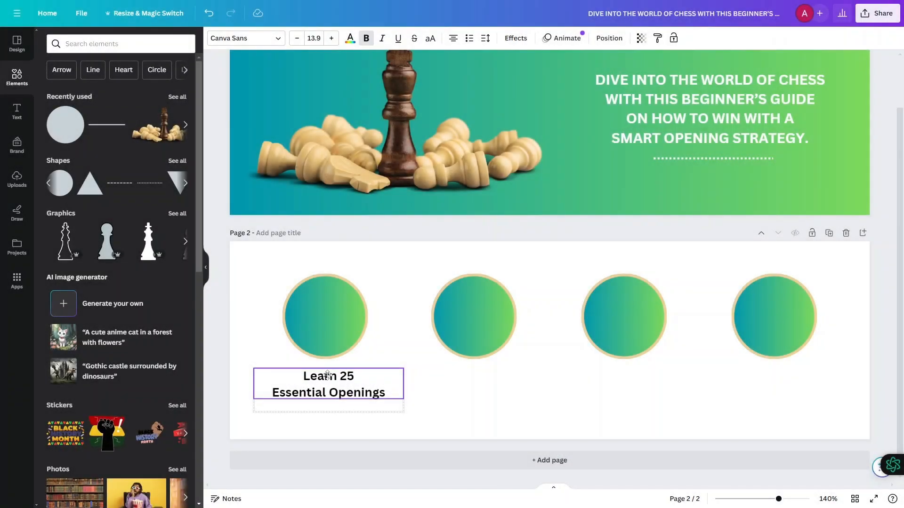
- Duplicate the caption below the second circle and change it to "Explore Common Variations" on two lines
drag(327, 375, 474, 378)
double_click(451, 378)
text(Exp)
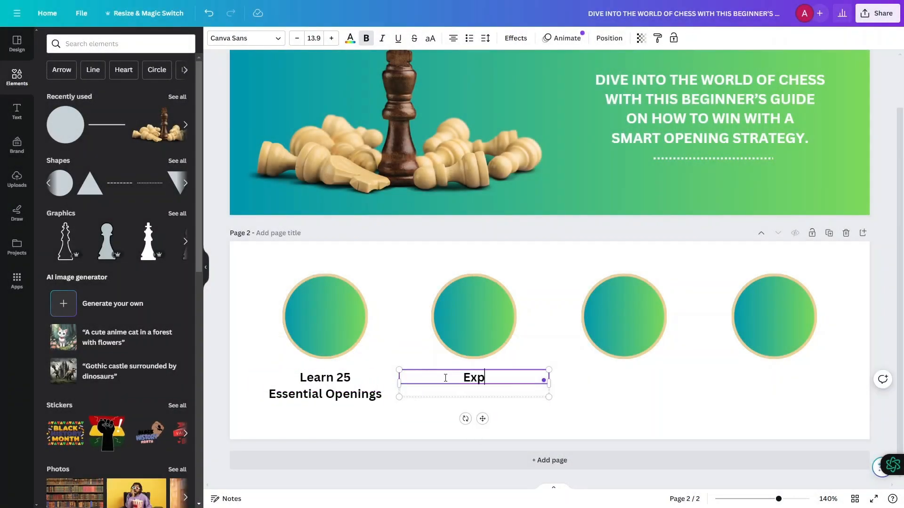
text(lore Common)
key(Return)
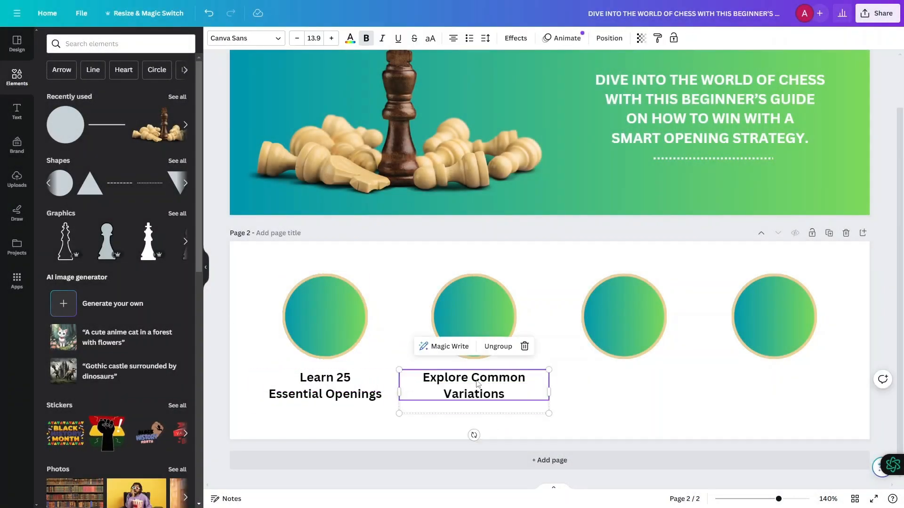
- Duplicate the second caption below the third circle and change it to "Test What You've Learned" on two lines
drag(477, 384, 627, 382)
double_click(626, 379)
text(Test Q)
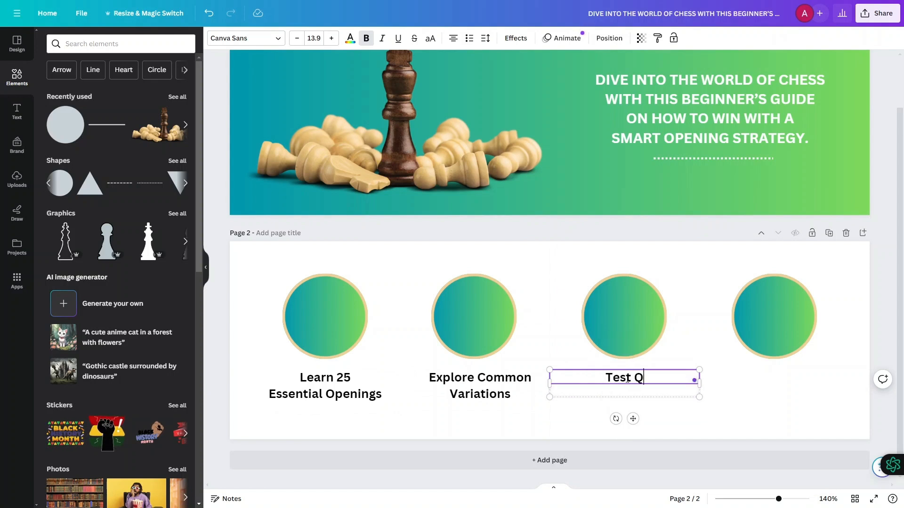
text( Learned)
click(493, 368)
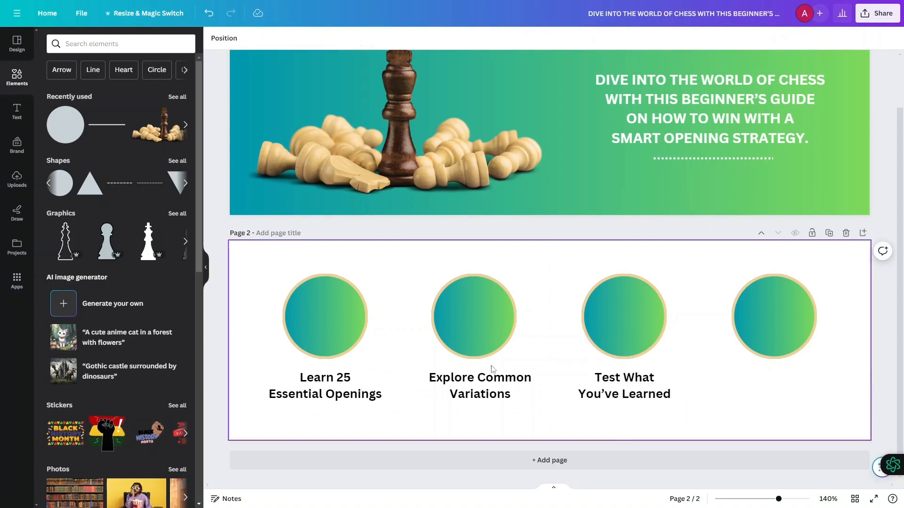
- Duplicate the third caption below the fourth circle and nudge the second caption into line with its circle
click(622, 380)
key(ctrl+shift+g)
click(612, 380)
drag(612, 379, 767, 380)
drag(479, 385, 474, 385)
key(ctrl+shift+g)
click(360, 388)
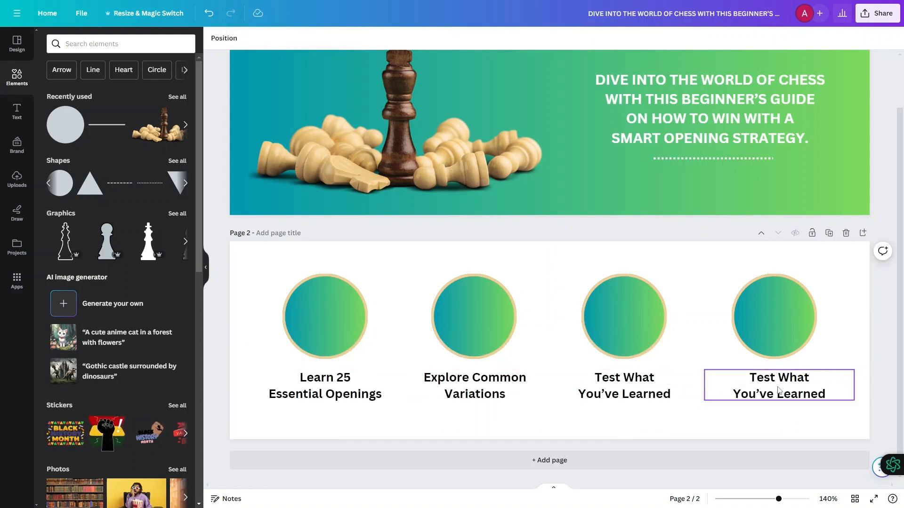
- Replace the text of the fourth caption with "Beginner-friendly Guide" on two lines
double_click(761, 379)
text(Beginner-friendly guide)
drag(762, 394, 834, 411)
key(BackSpace)
click(816, 378)
key(Return)
text(G)
click(251, 319)
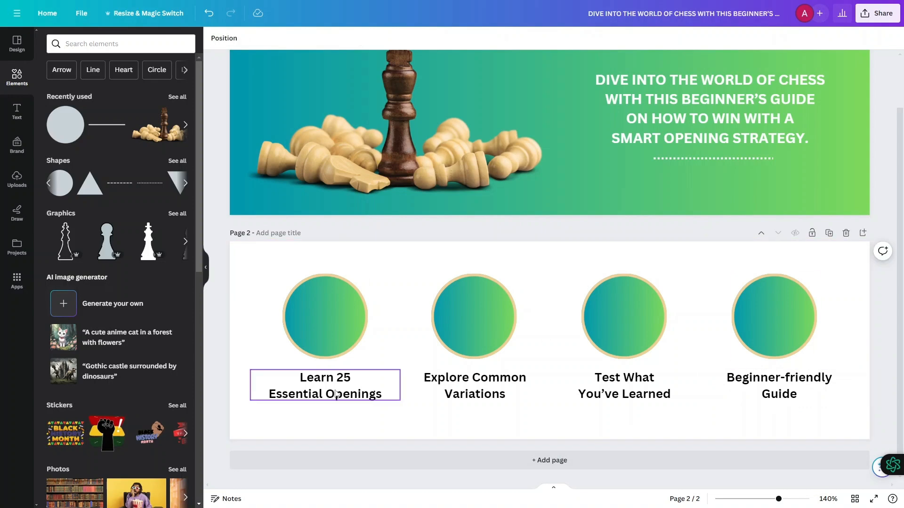
- Narrow the caption text boxes to fit their text, and slightly enlarge and recentre the whole row of circles and captions
click(280, 383)
drag(250, 385, 295, 385)
click(430, 385)
drag(399, 385, 433, 385)
drag(500, 384, 486, 384)
key(ctrl+a)
drag(267, 402, 255, 405)
drag(625, 323, 630, 325)
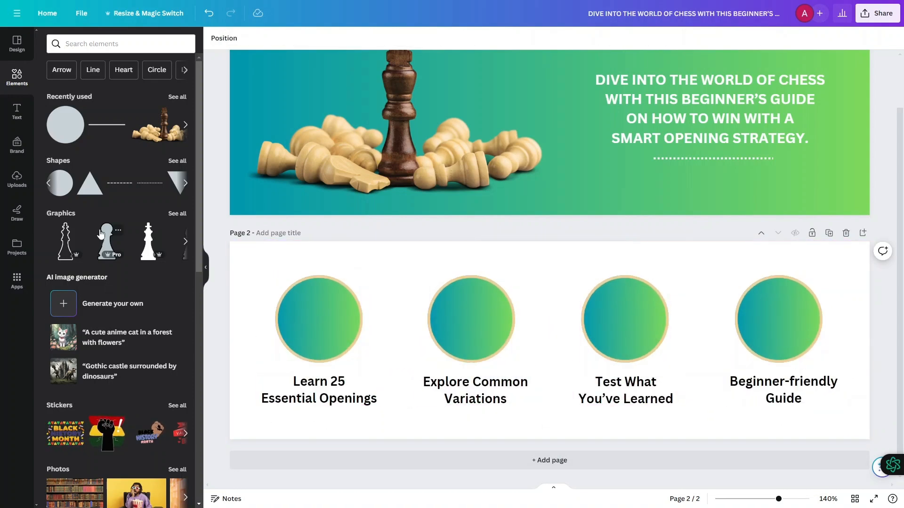
- Place a chess king graphic centred inside the first circle, shrink it to fit and recolour it white
click(147, 251)
drag(533, 302, 541, 320)
drag(549, 362, 319, 331)
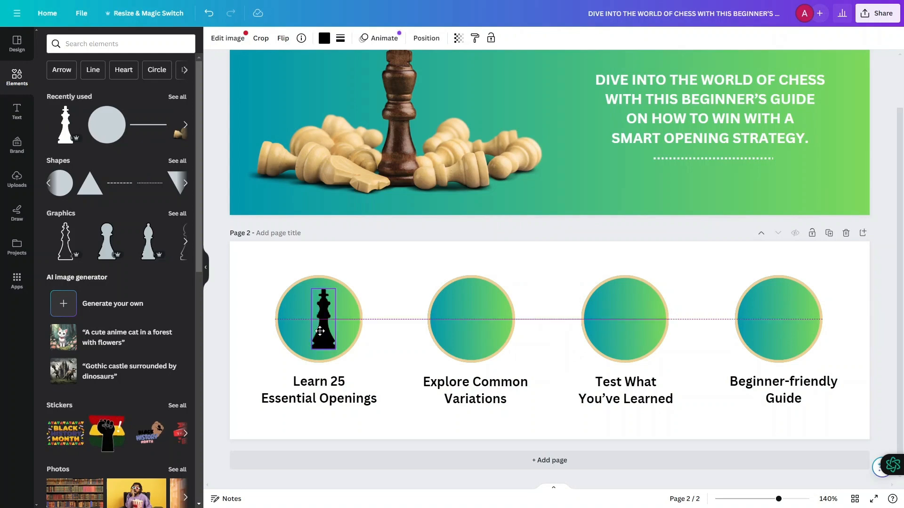
drag(304, 287, 319, 322)
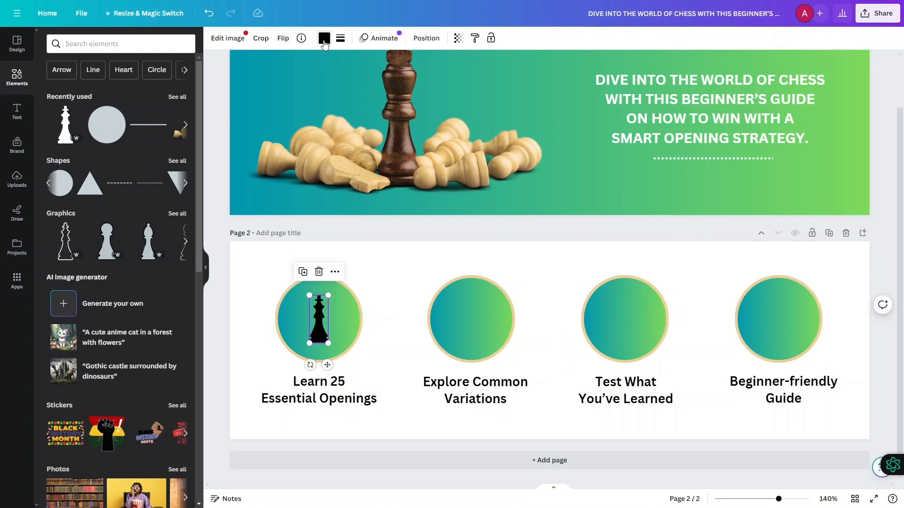
click(324, 39)
click(129, 95)
- Place a pawn graphic in the second circle and a bishop graphic in the third, both with white fill and outline
click(17, 77)
drag(65, 125, 471, 322)
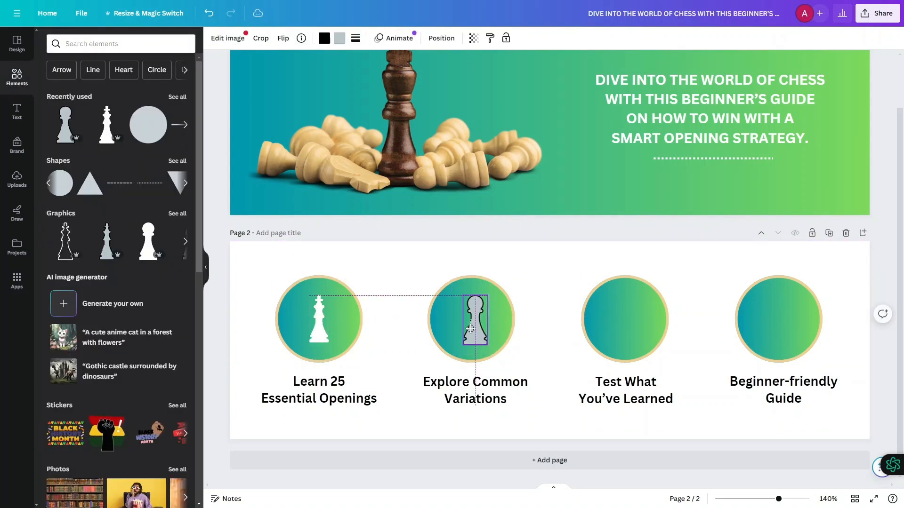
click(324, 39)
click(127, 93)
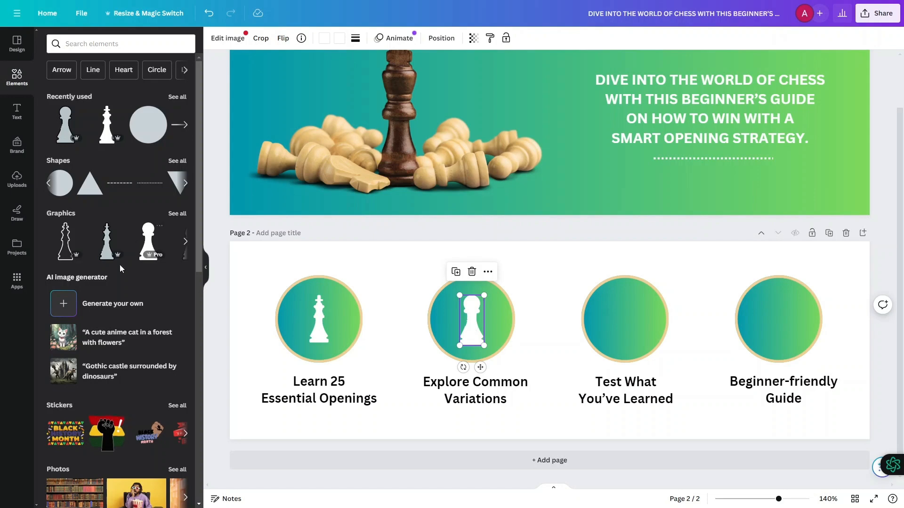
drag(107, 242, 626, 319)
click(339, 38)
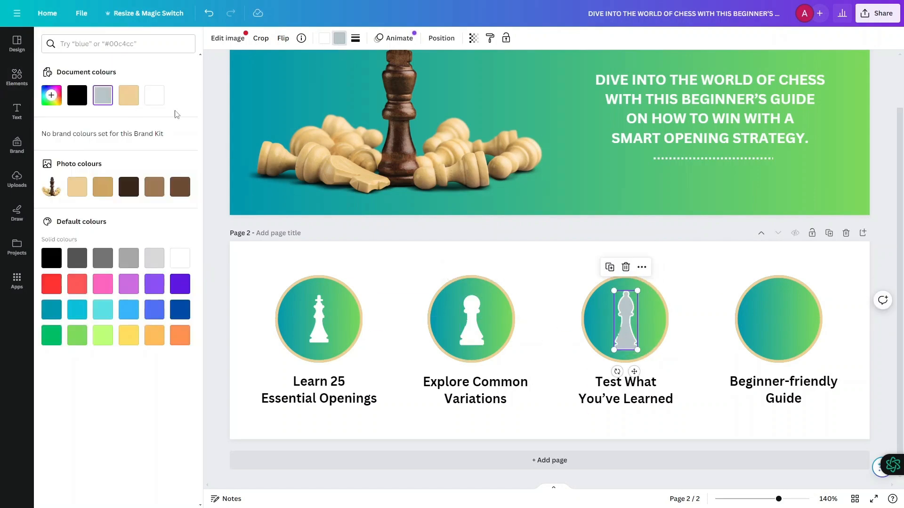
- Place another chess piece graphic centred in the fourth circle, resize it to fit and make its fill and outline white
click(17, 76)
click(65, 241)
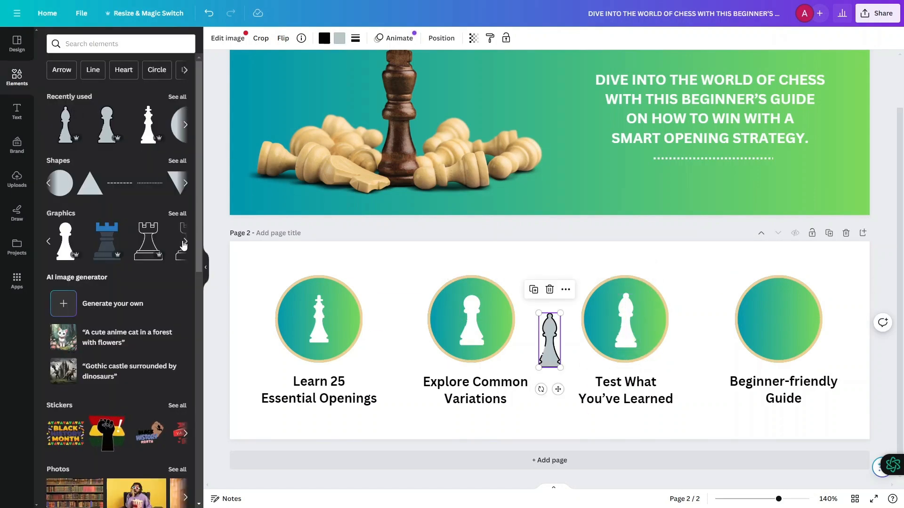
drag(549, 340, 766, 315)
drag(750, 277, 759, 299)
drag(771, 327, 778, 321)
click(339, 38)
click(184, 257)
click(324, 38)
click(184, 258)
click(780, 317)
- Set the font size of all four captions below the circles to 12
click(341, 384)
click(314, 39)
text(12)
key(Return)
click(470, 386)
click(318, 38)
text(12)
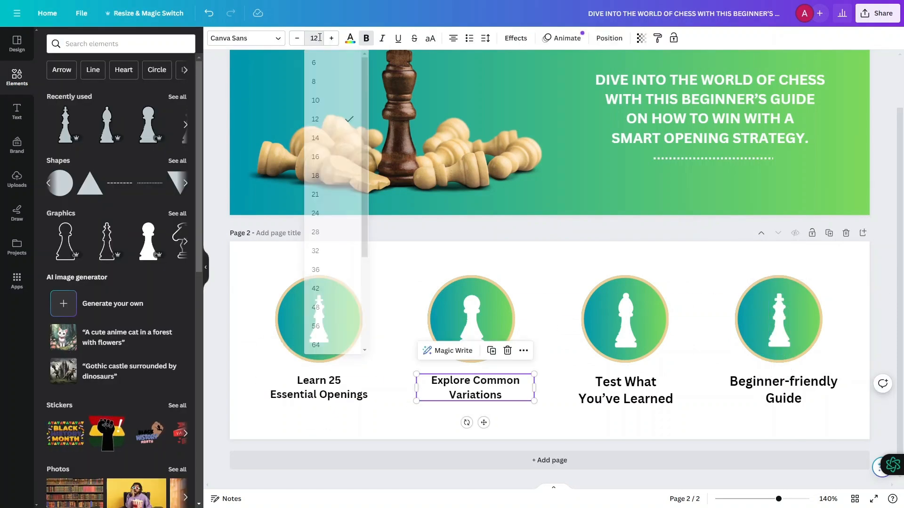
click(625, 390)
click(314, 38)
text(12)
click(783, 390)
click(314, 38)
text(12)
key(Return)
drag(218, 251, 885, 424)
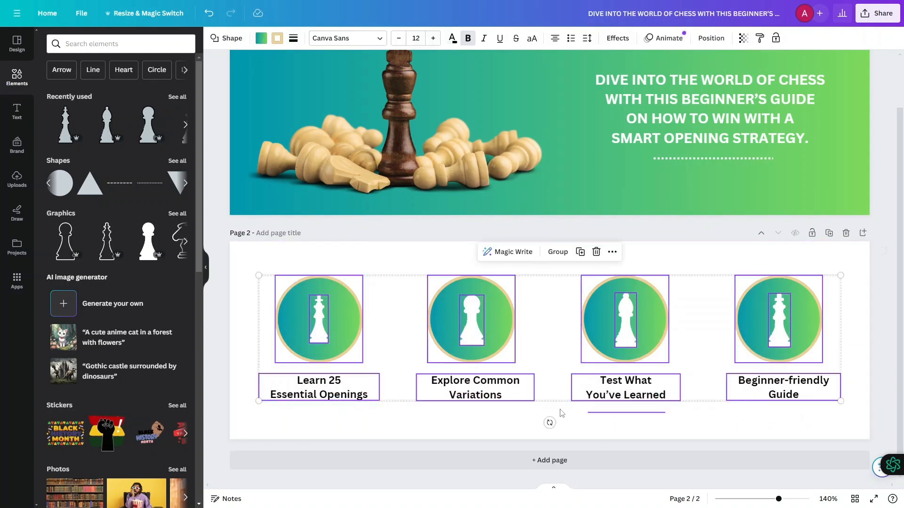
click(517, 327)
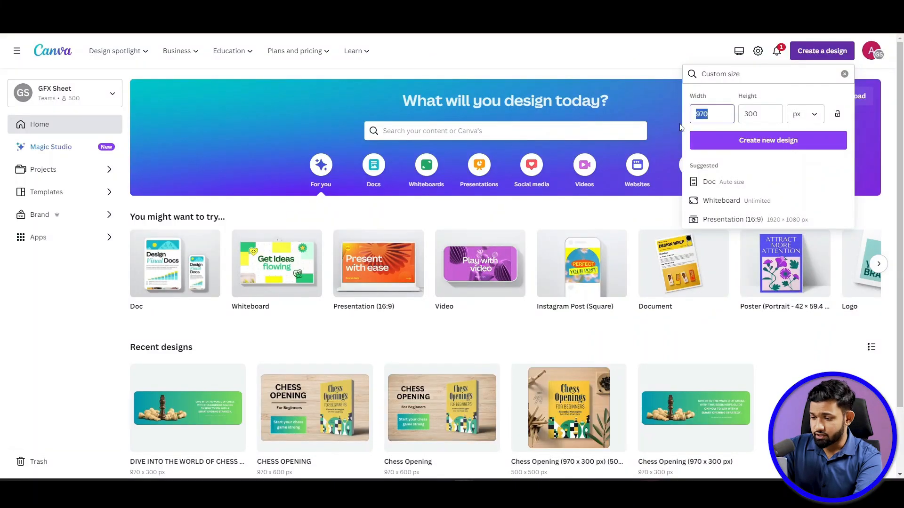
- Create a new custom-size design of 500 × 500 px
text(500)
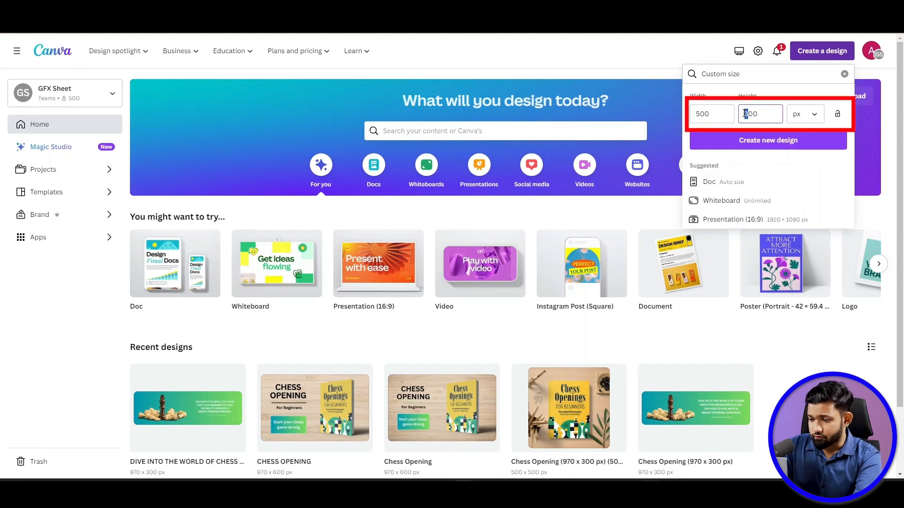
click(755, 140)
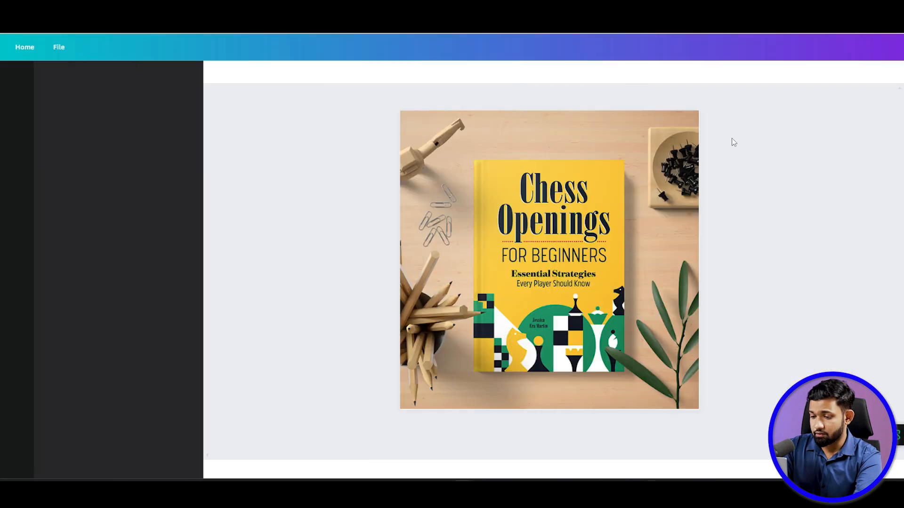
click(17, 45)
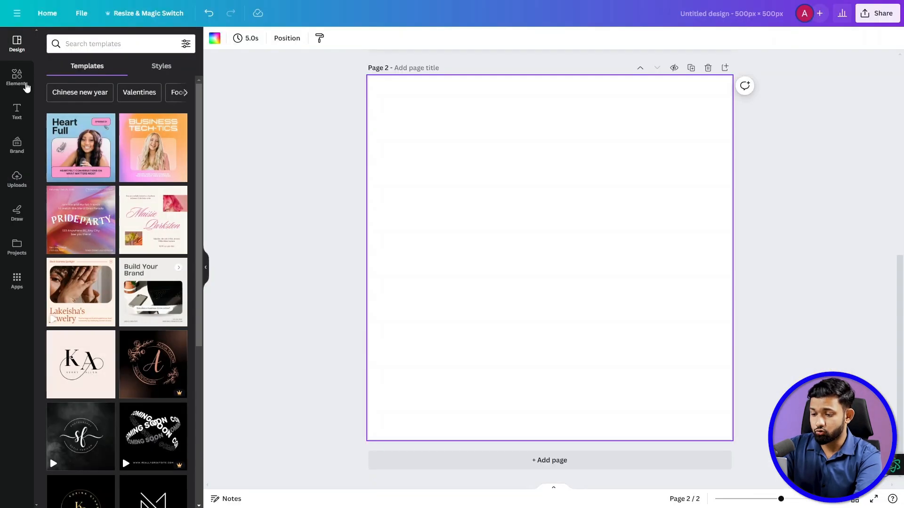
- Search the elements for "chess" and browse the photo results for suitable images
click(17, 76)
click(113, 44)
text(chess)
key(Return)
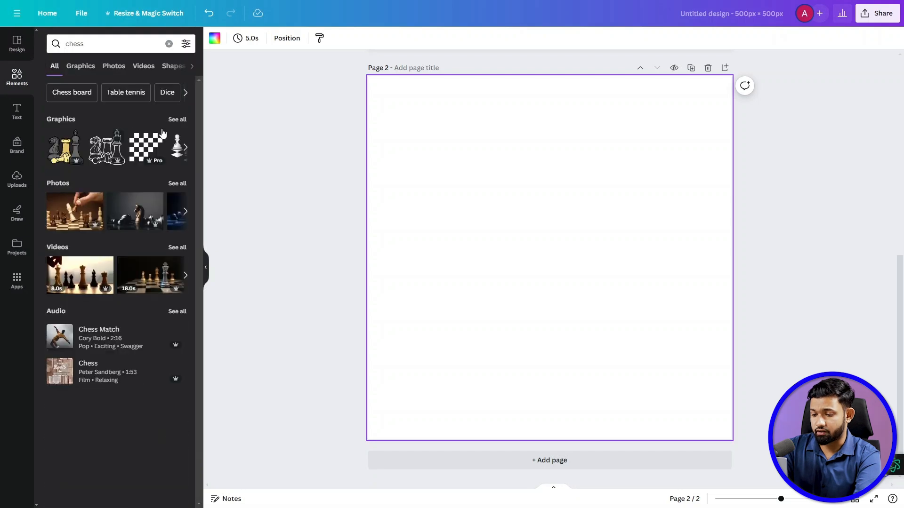
click(144, 66)
click(84, 66)
scroll(144, 368, down, 20)
scroll(144, 369, down, 15)
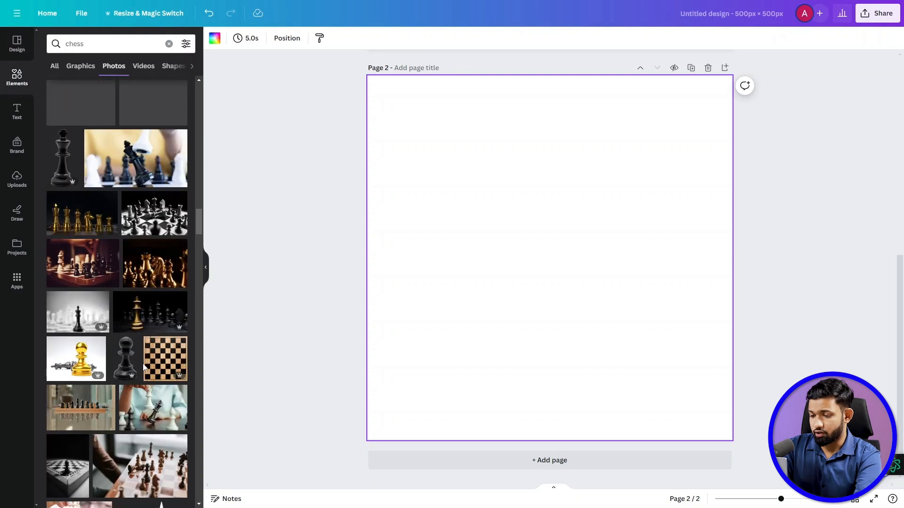
scroll(143, 371, up, 15)
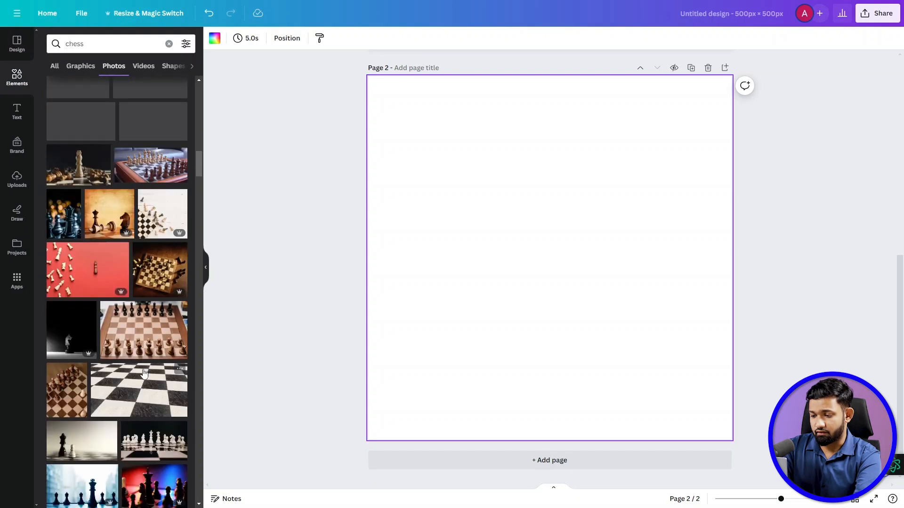
- Add the photo of a hand toppling a white chess king to page 2 and enlarge it to cover the page
click(87, 405)
drag(401, 358, 327, 406)
drag(699, 158, 832, 83)
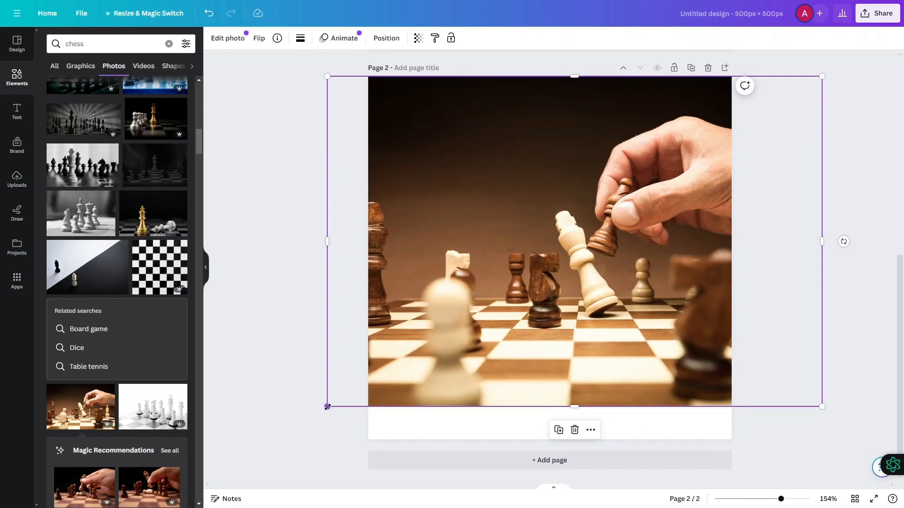
drag(327, 407, 259, 451)
drag(616, 347, 569, 341)
- Add a third page and cover it completely with the photo of a boy playing chess
click(572, 475)
click(567, 461)
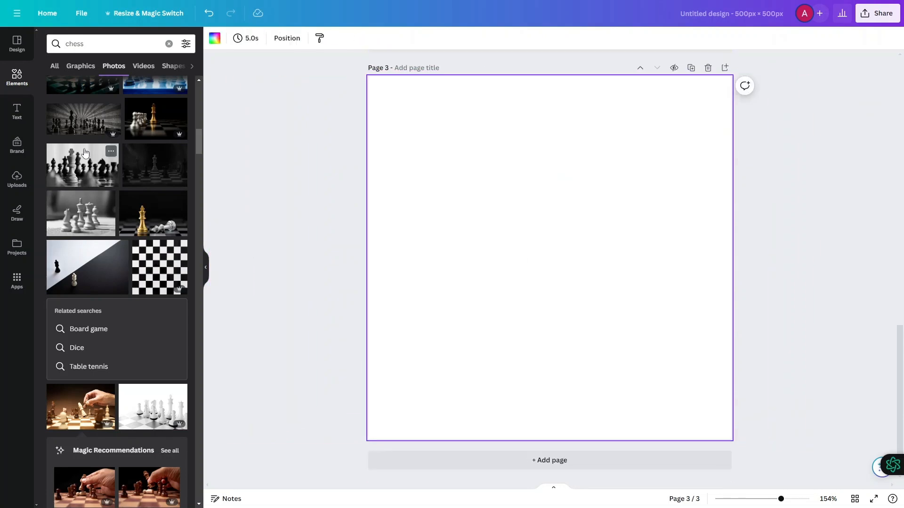
scroll(147, 309, down, 20)
click(158, 375)
drag(699, 157, 822, 76)
drag(403, 358, 277, 440)
drag(442, 330, 471, 328)
click(281, 267)
scroll(151, 407, down, 20)
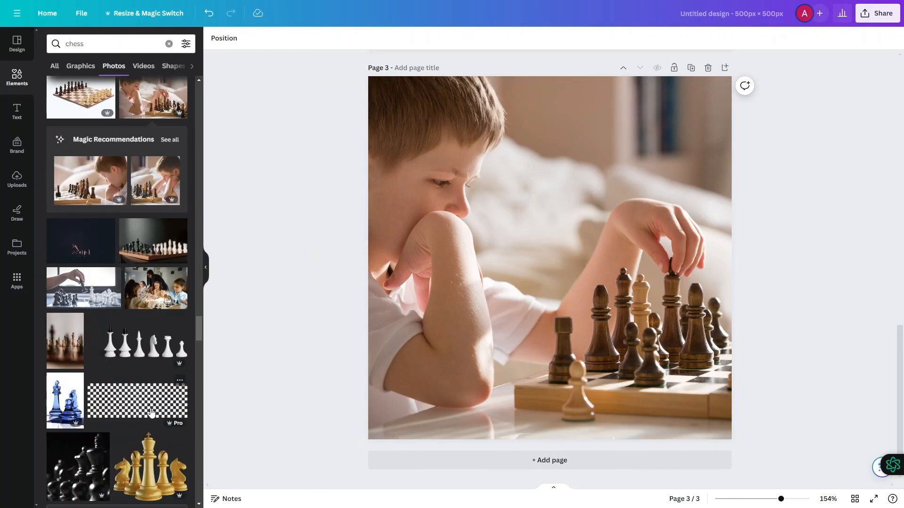
scroll(158, 414, down, 20)
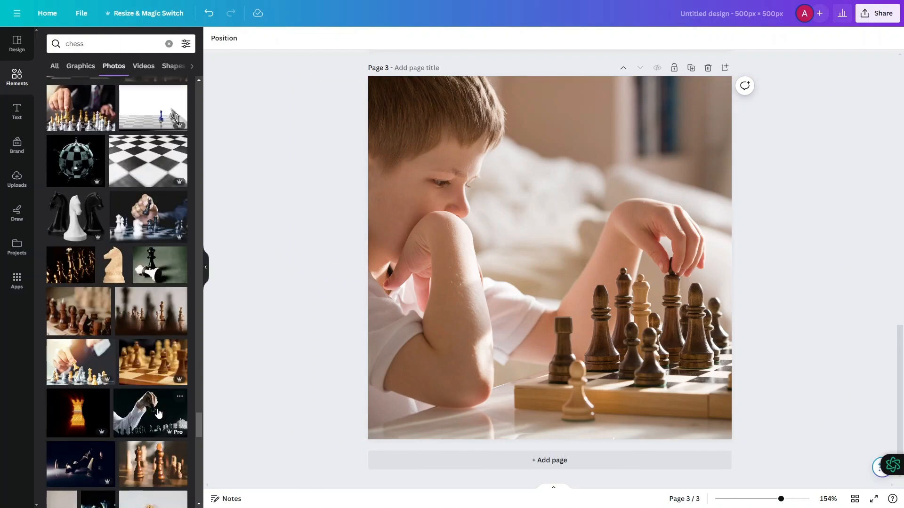
scroll(158, 413, down, 20)
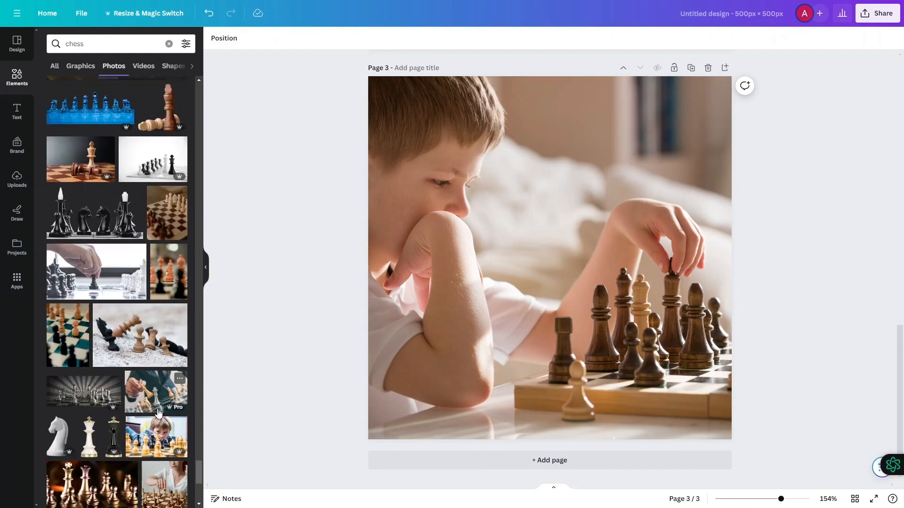
scroll(160, 412, down, 18)
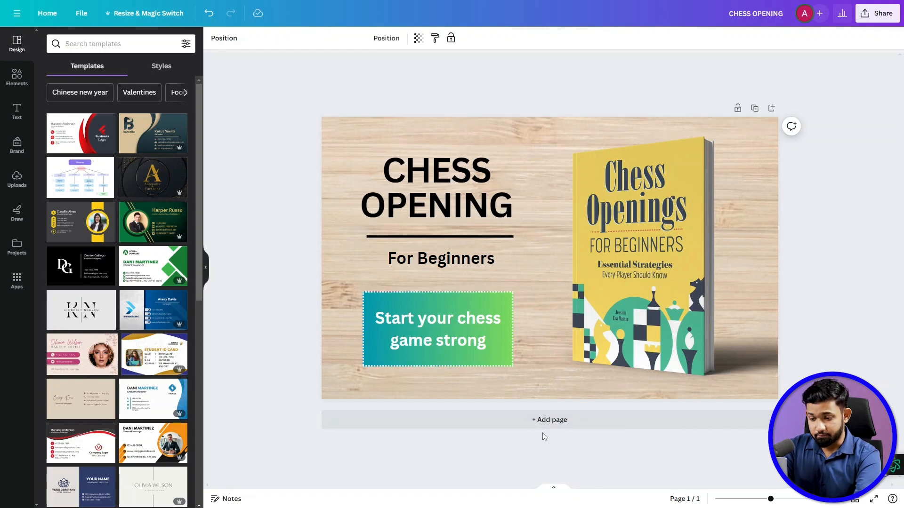
- Add a second page to the CHESS OPENING design and cover it with the uploaded photo of hands holding the book
click(548, 420)
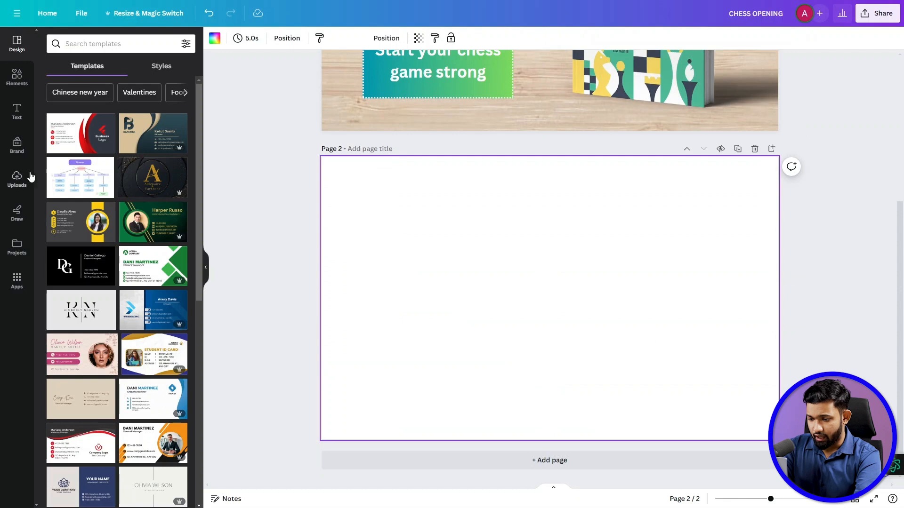
click(17, 178)
click(65, 282)
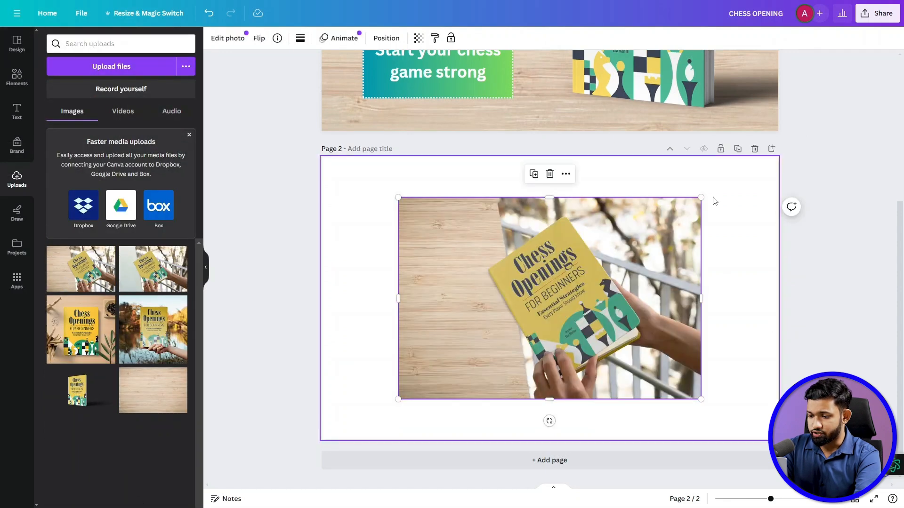
drag(703, 197, 780, 145)
drag(398, 400, 299, 465)
drag(577, 361, 600, 349)
click(282, 262)
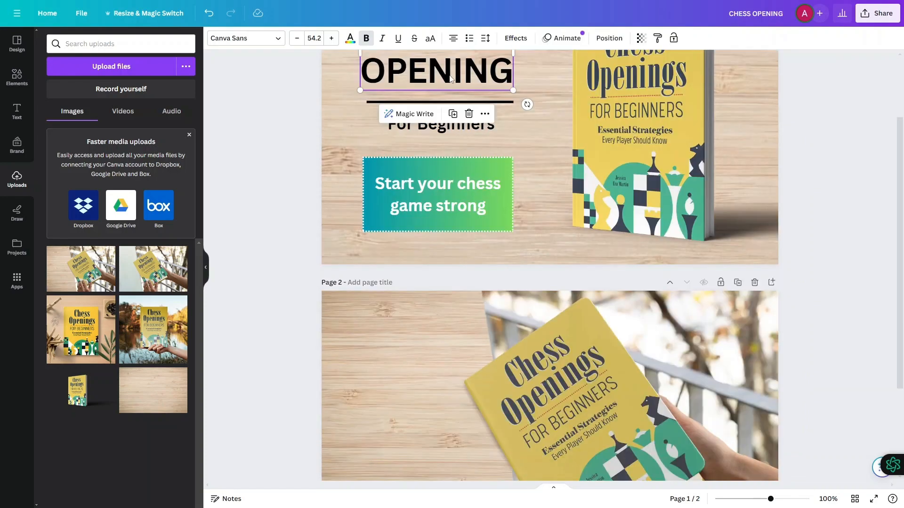
- Paste the bold heading onto the wooden area of page 2 and change its text to "POWERFUL CHESS OPENINGS"
key(ctrl+v)
text(POWE)
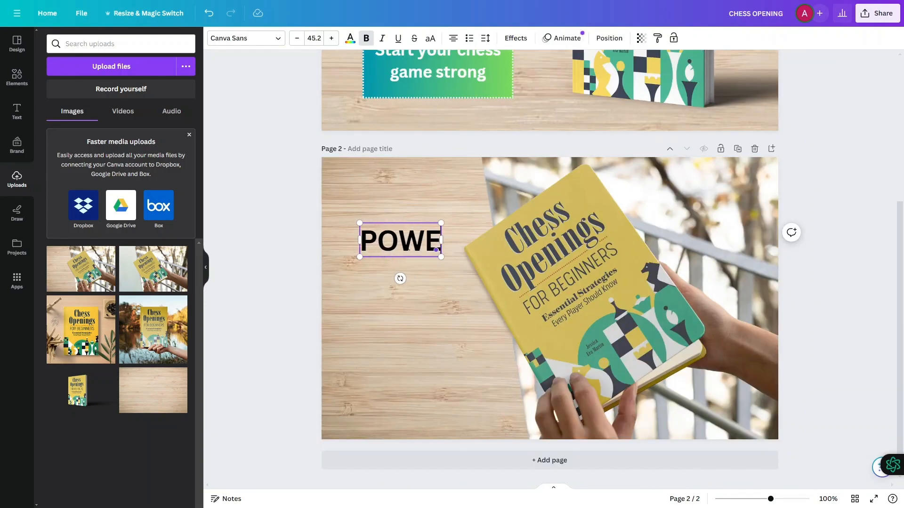
text(RFUL CHESS)
key(Return)
text(OPENINGS)
- Reduce the font size of the "POWERFUL CHESS OPENINGS" heading so it fits on the wooden area beside the book
click(295, 41)
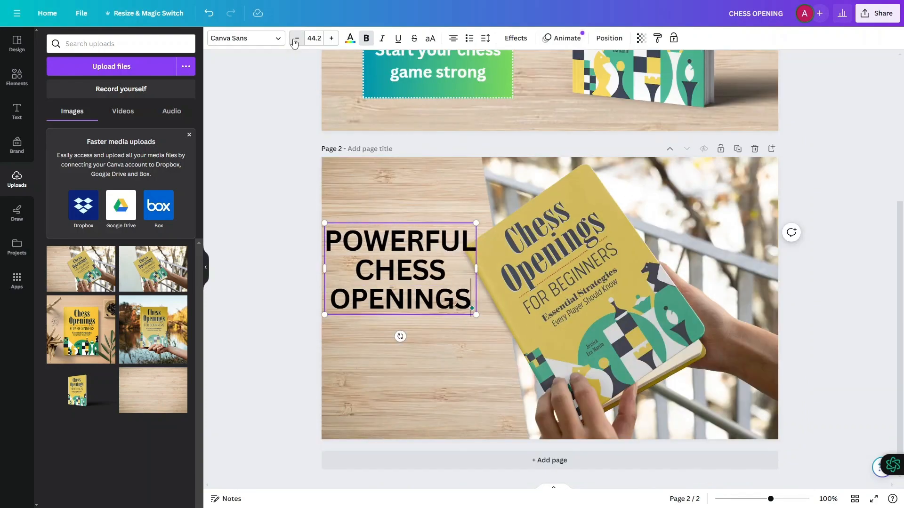
click(295, 41)
key(ctrl+a)
click(314, 40)
click(316, 252)
click(333, 41)
triple_click(331, 41)
- Copy the gradient callout box from page 1 to below the page 2 heading, and move that heading slightly up
click(436, 73)
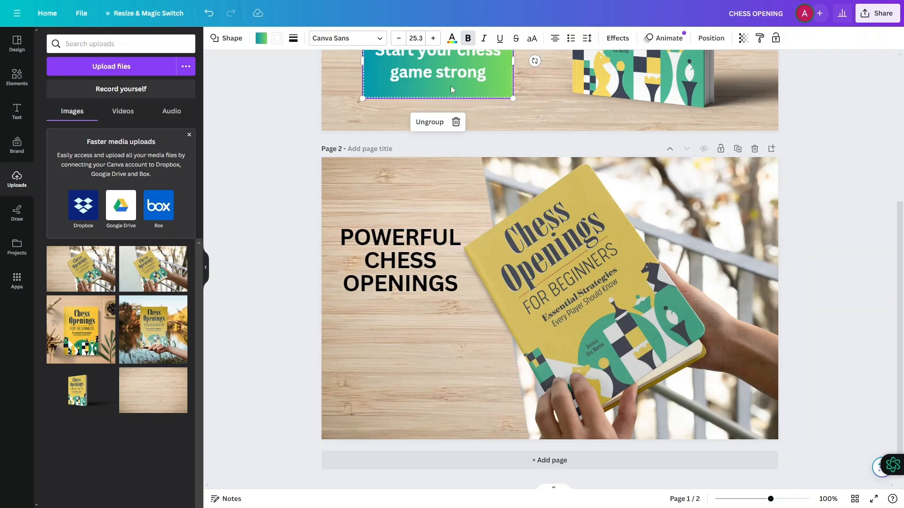
key(ctrl+c)
key(ctrl+v)
drag(436, 73, 406, 372)
drag(400, 266, 400, 253)
- Change the page 2 callout text to "Grab Your Copy & Begin Your Chess Adventure"
double_click(404, 347)
key(BackSpace)
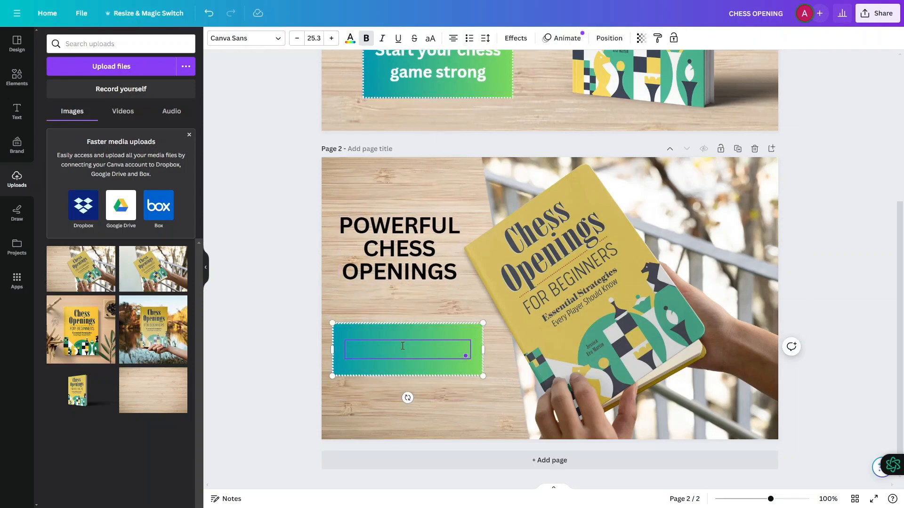
text(Grab Your Copy)
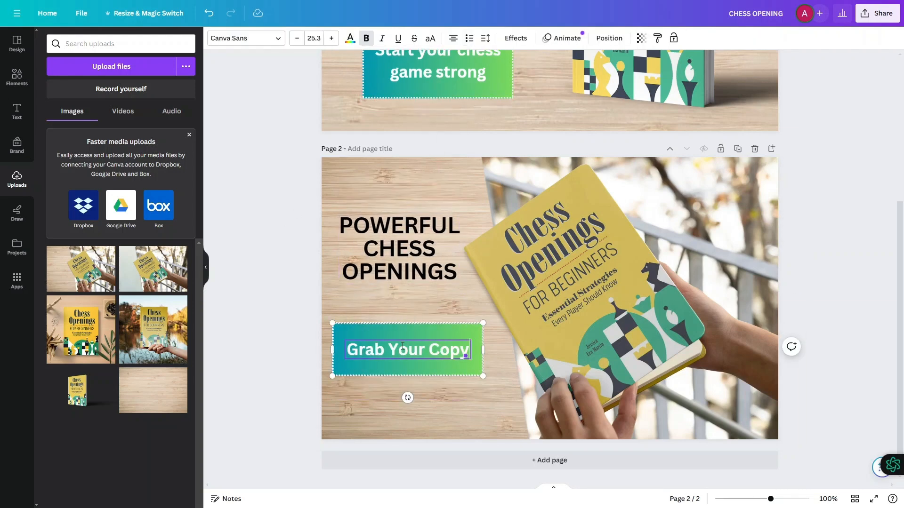
text( & Begin Your Chess)
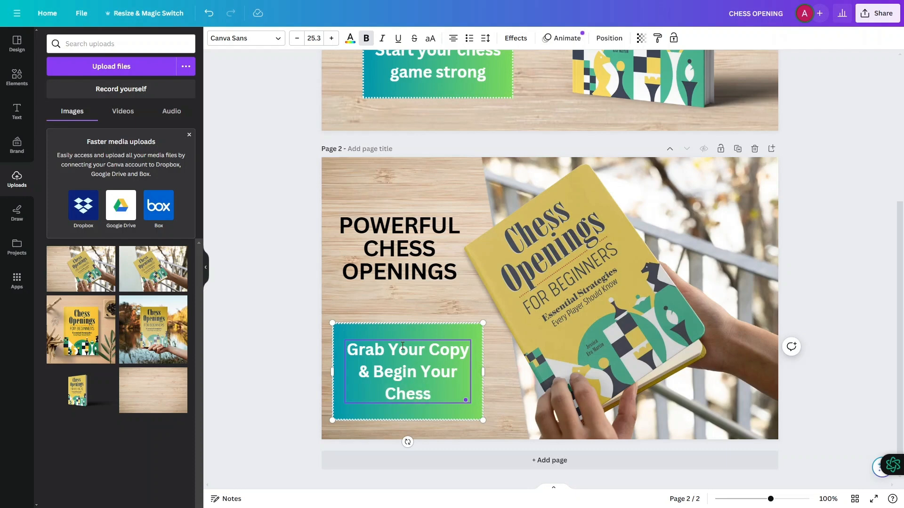
text( Adventure)
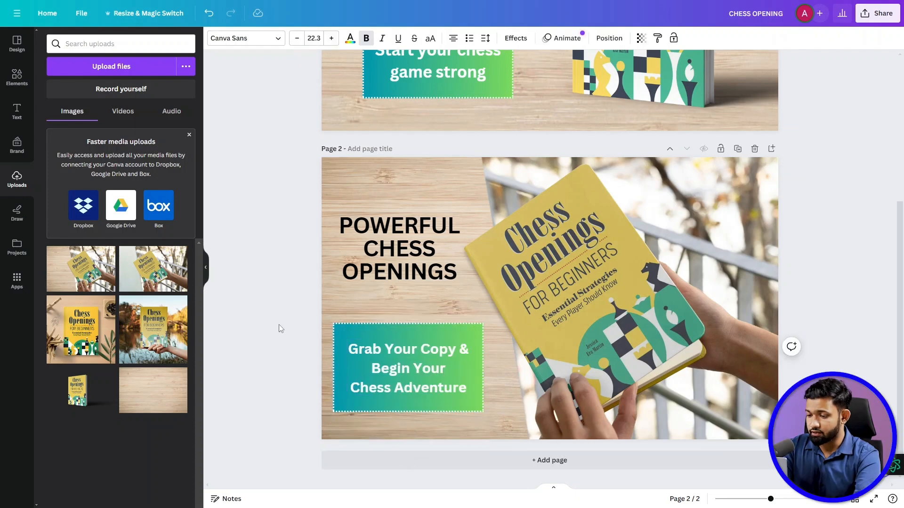
- Copy the black divider line from page 1 and place it between the heading and the callout box on page 2
click(399, 248)
scroll(399, 248, up, 5)
click(457, 197)
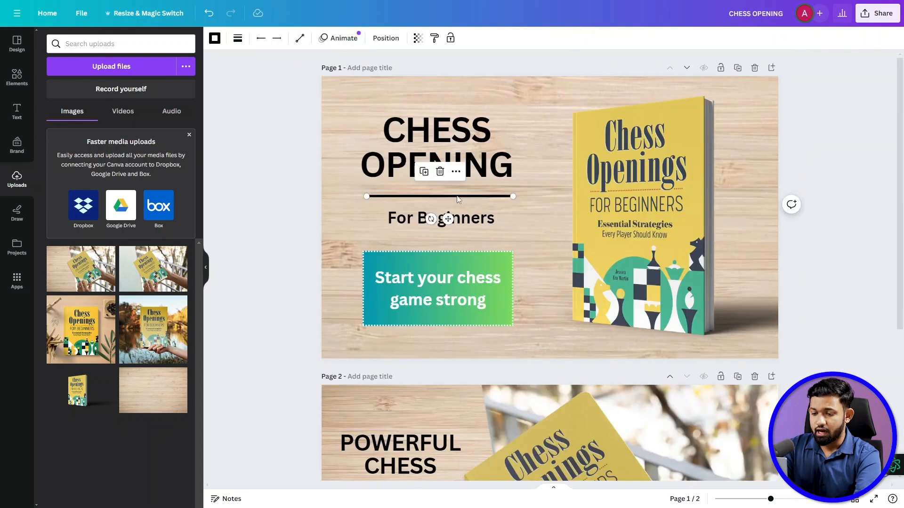
drag(457, 198, 409, 309)
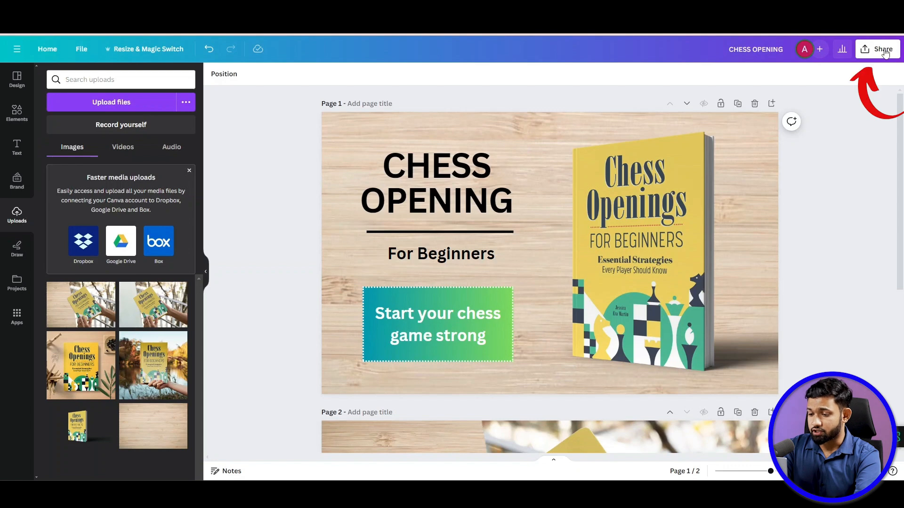
- Download both pages of the CHESS OPENING design as PNG images at 970 × 600 px
click(884, 51)
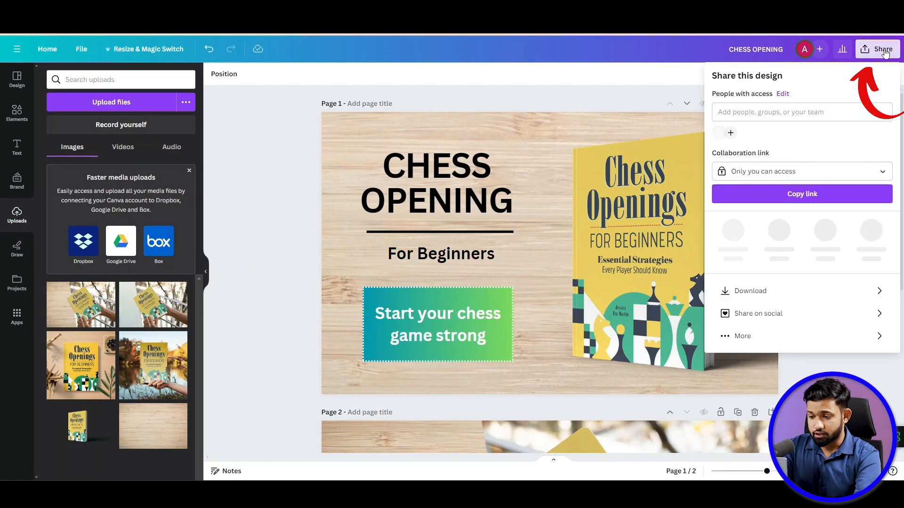
click(743, 287)
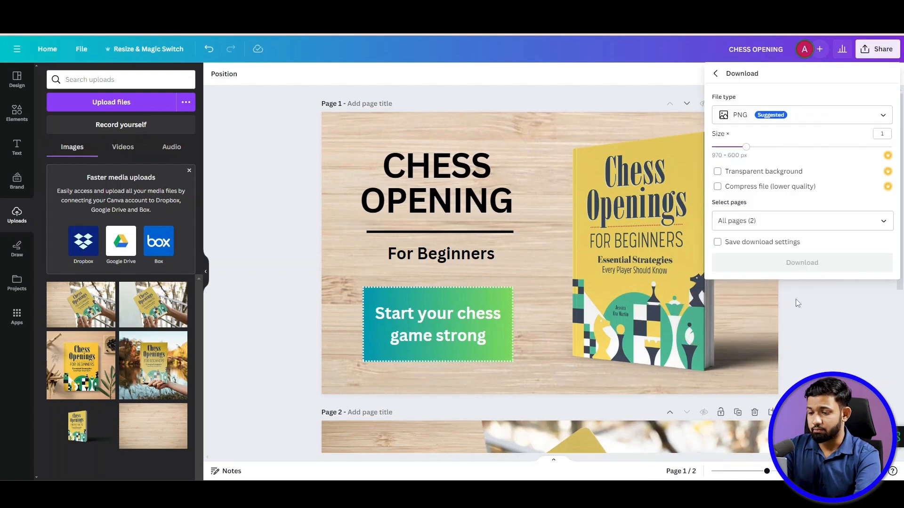
click(883, 222)
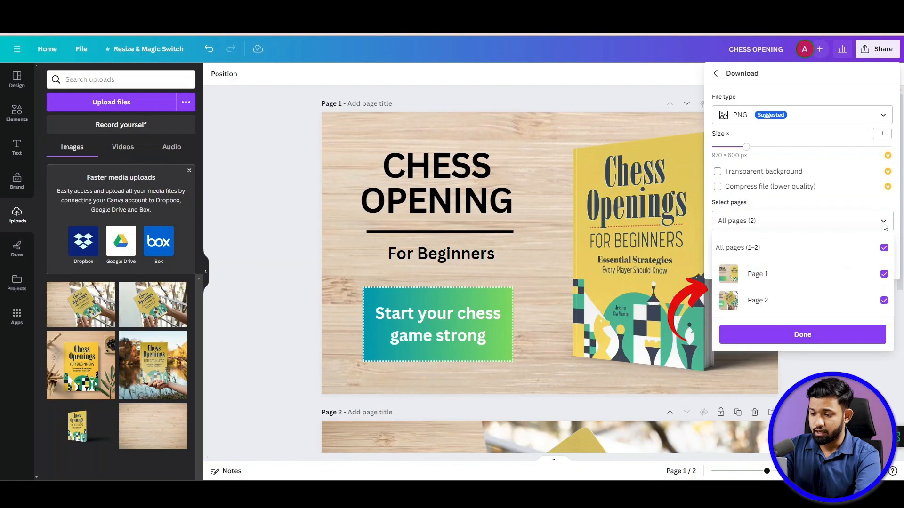
click(800, 335)
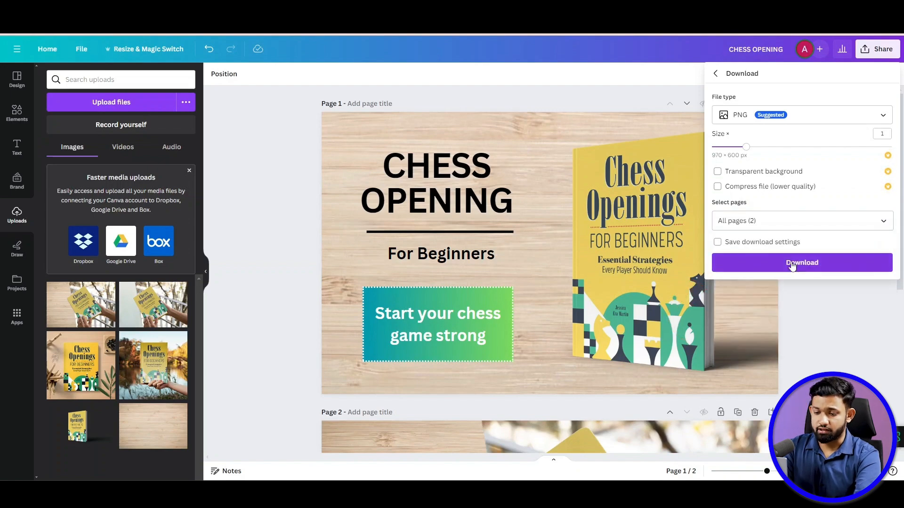
click(793, 266)
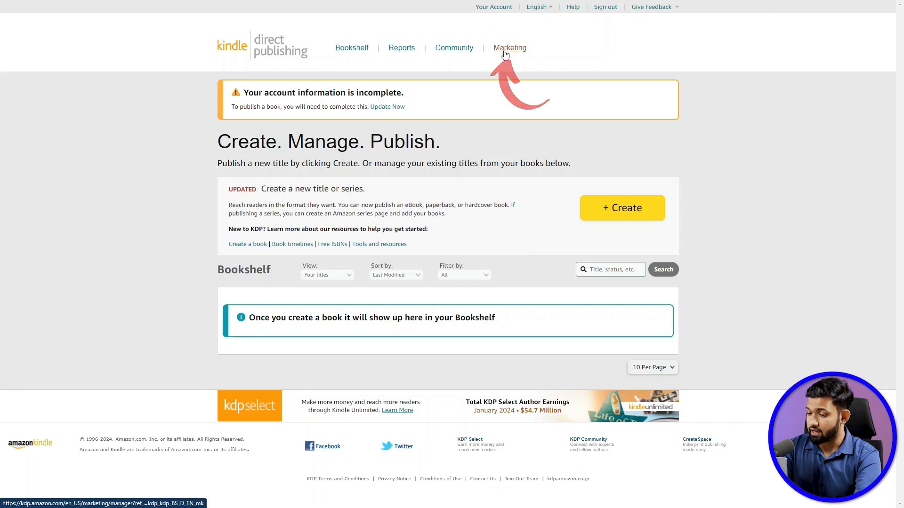
- In Kindle Direct Publishing's marketing resources, open the A+ Content manager for the Amazon.com marketplace
click(504, 54)
scroll(299, 197, down, 3)
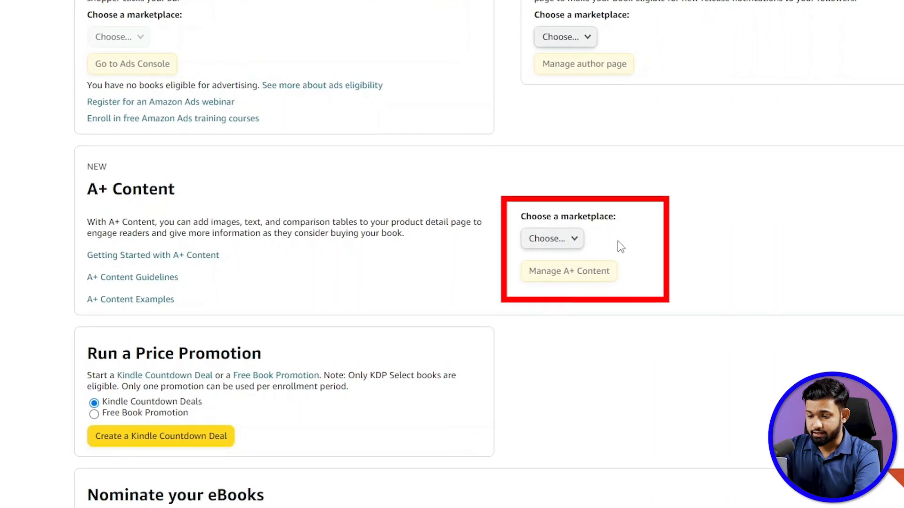
click(554, 238)
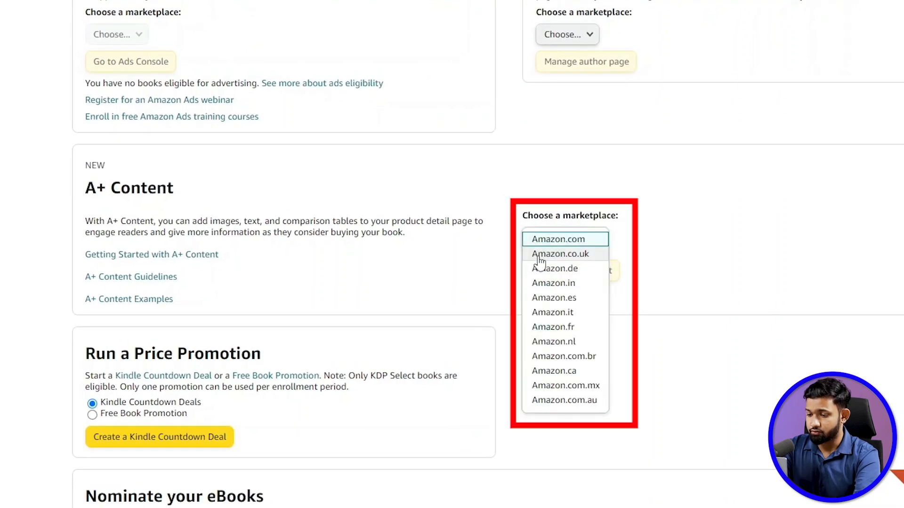
click(560, 240)
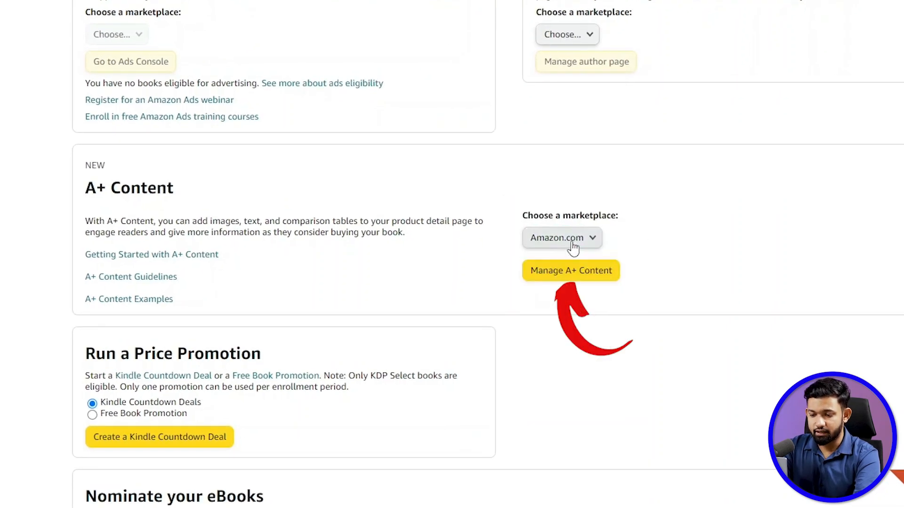
click(561, 272)
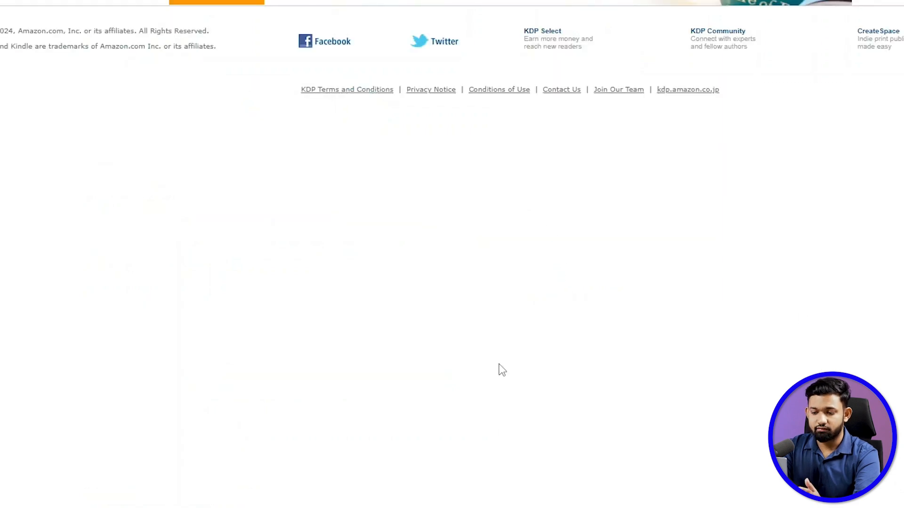
- Start creating new A+ content and name it "Chess A+ content"
click(809, 93)
click(32, 198)
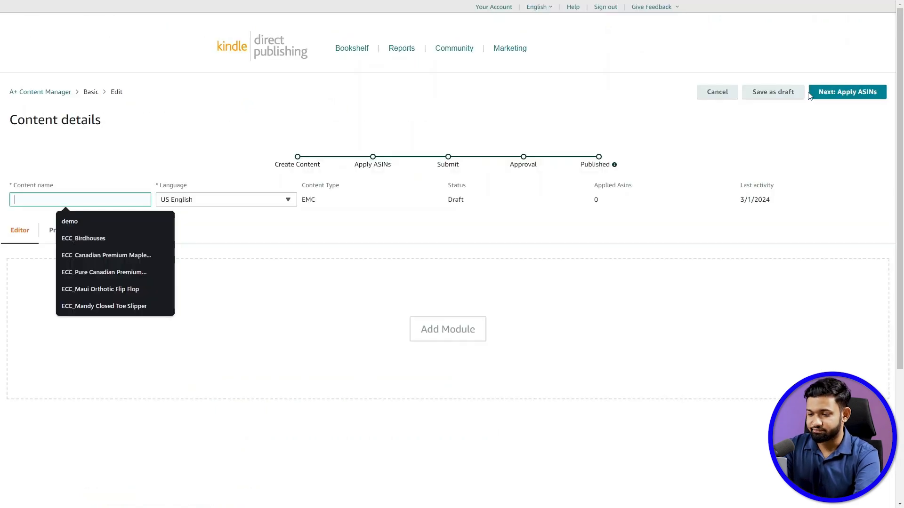
text(Chess A+ content)
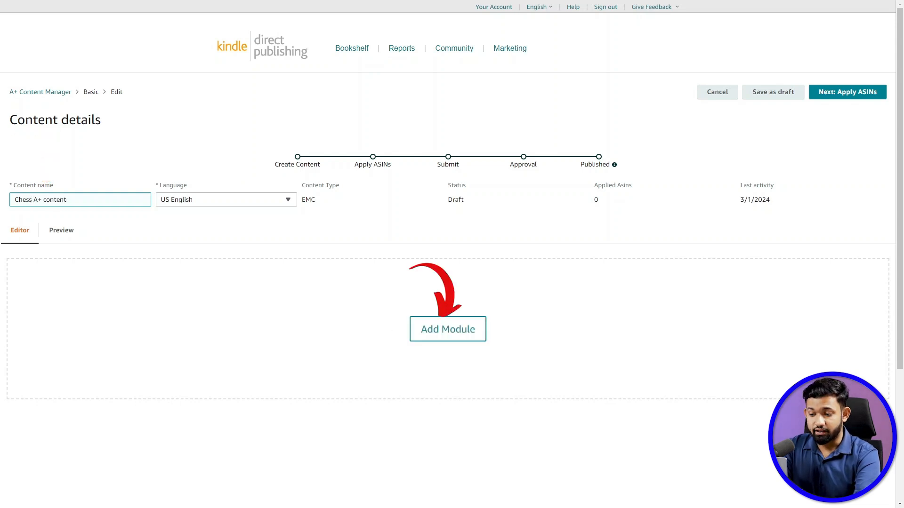
- Add a Standard Image Header With Text module to the A+ content
click(438, 331)
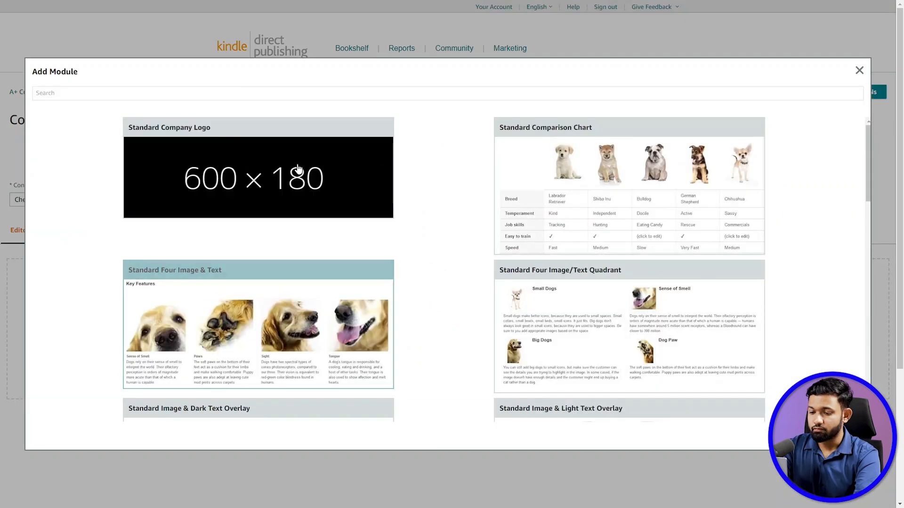
scroll(473, 278, down, 5)
scroll(474, 280, down, 10)
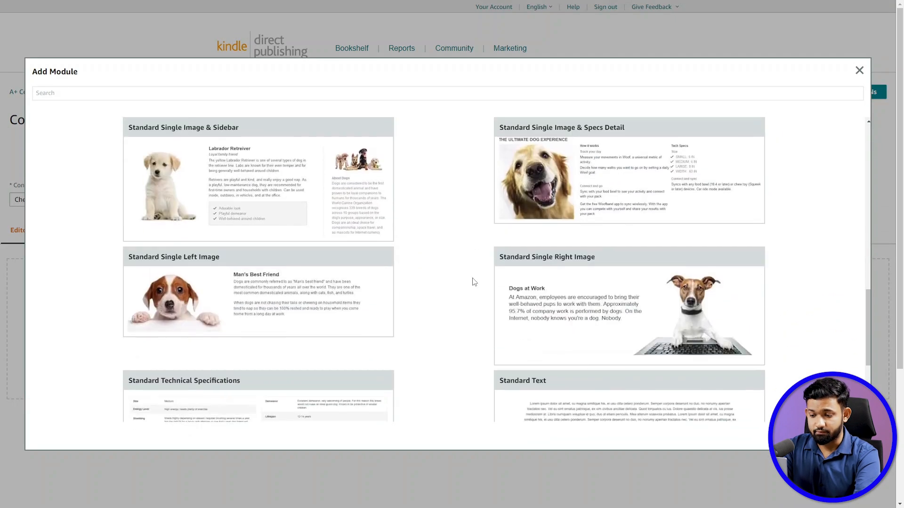
scroll(474, 249, up, 12)
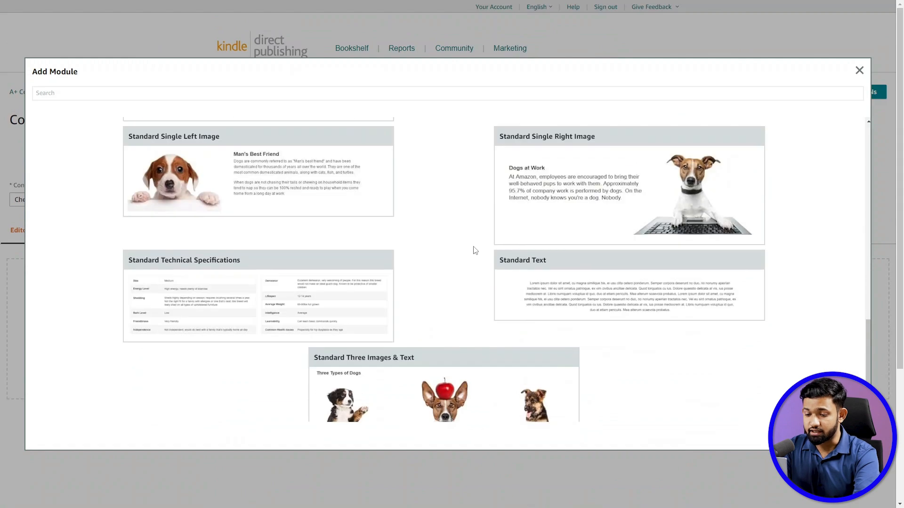
scroll(474, 250, up, 5)
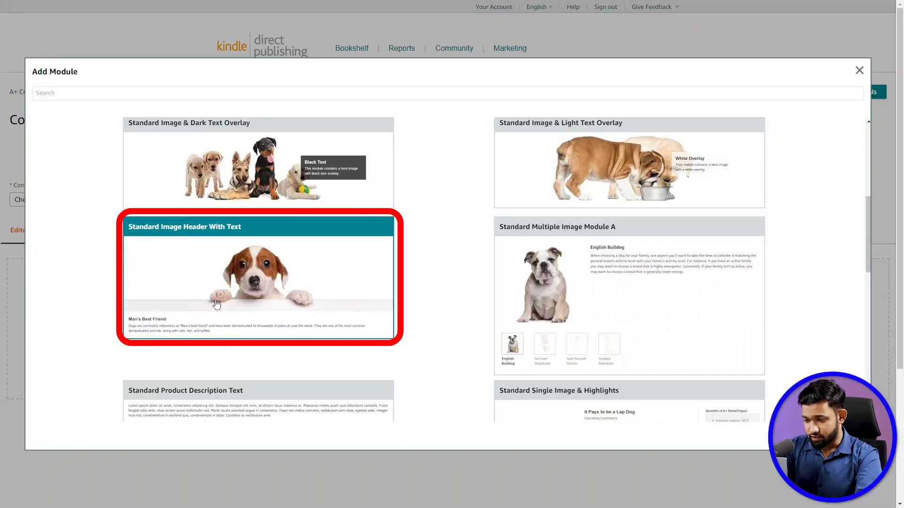
click(241, 307)
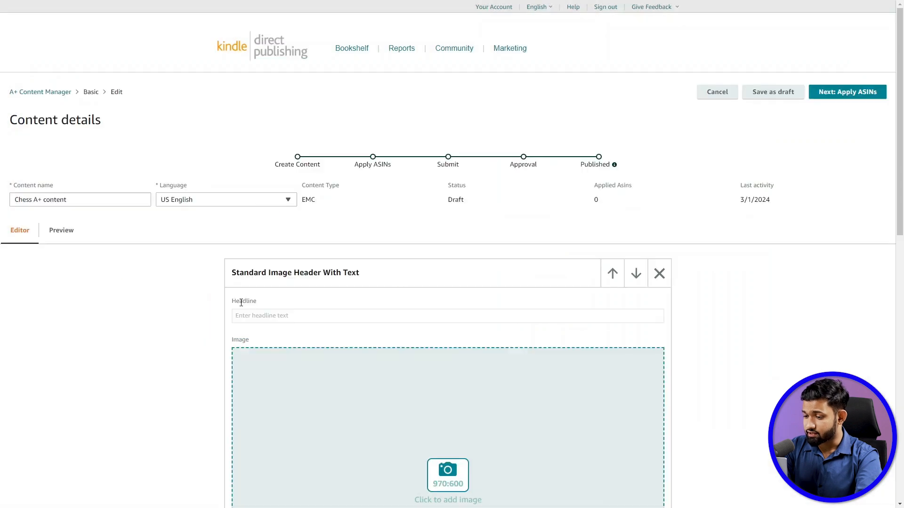
- Add image 1 from the Chess Opening folder as the 970 × 600 image of the Standard Image Header With Text module
scroll(528, 290, down, 3)
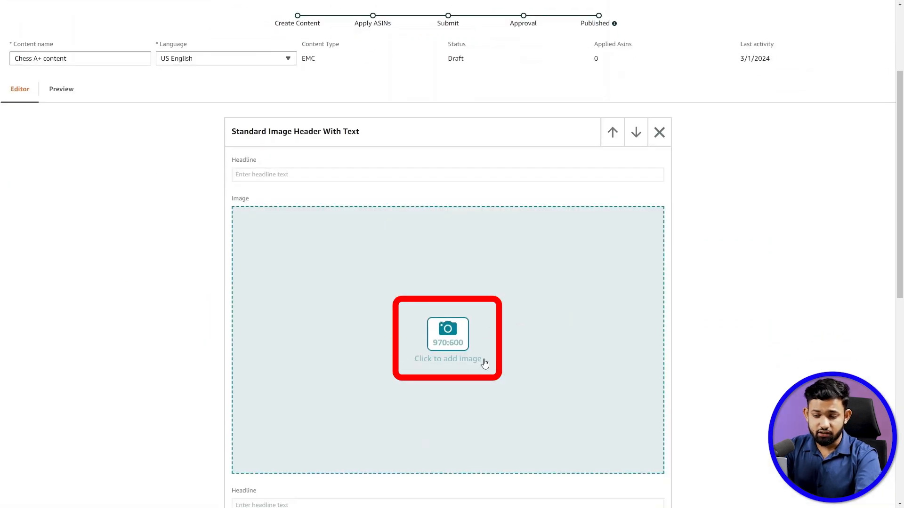
click(454, 364)
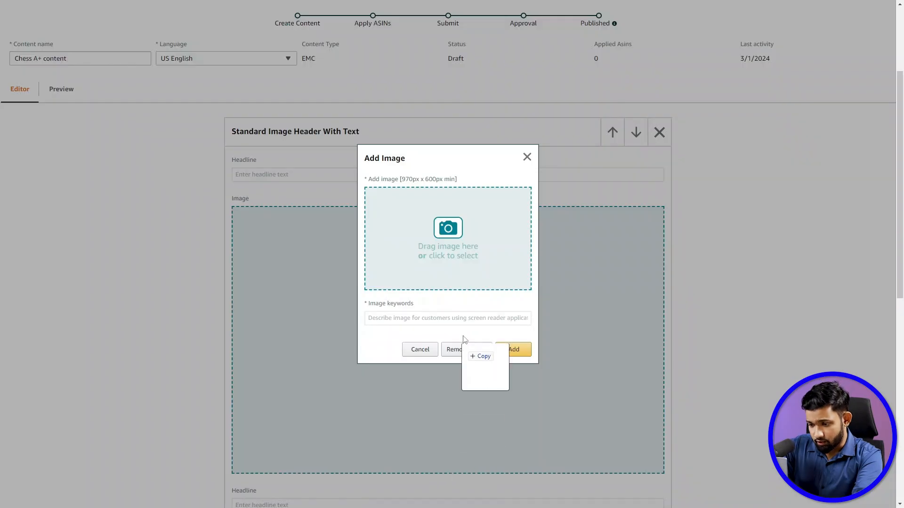
drag(476, 346, 448, 238)
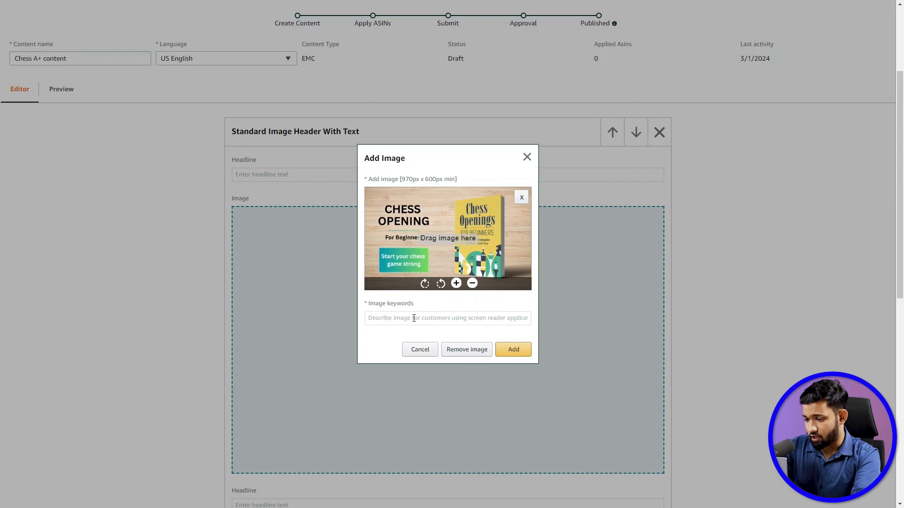
click(516, 351)
scroll(512, 386, down, 1)
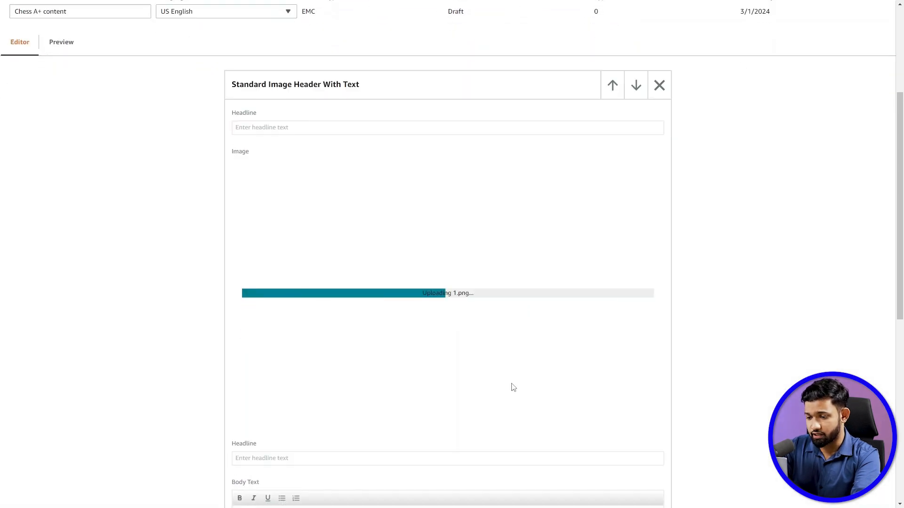
- Add a Standard Image & Dark Text Overlay module below the image header module
scroll(512, 383, down, 9)
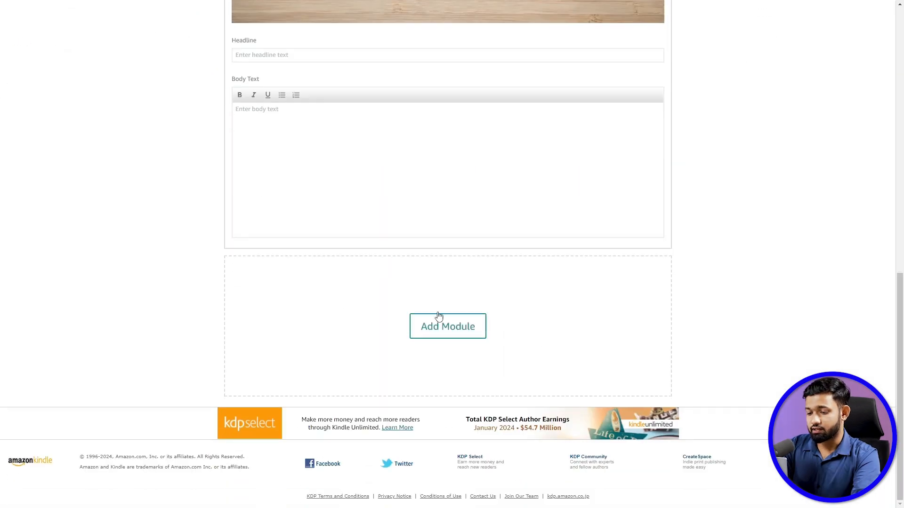
click(458, 325)
scroll(455, 319, down, 3)
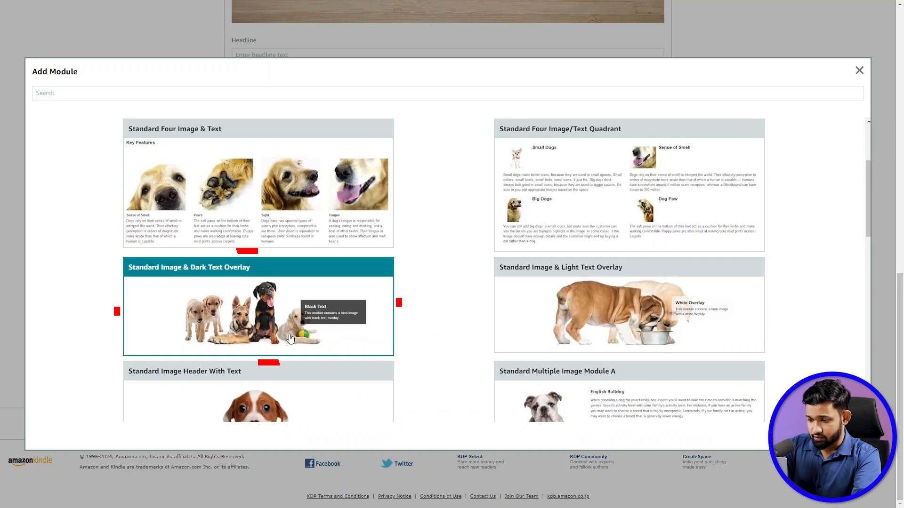
click(301, 305)
- Add image 1 from the Chess Opening (970 x 300 px) folder as the dark text overlay module's background image
click(639, 420)
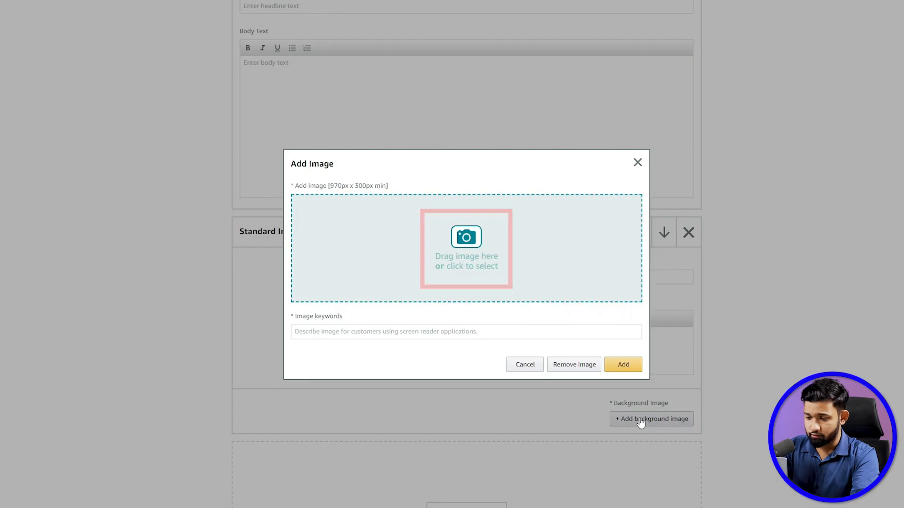
click(11, 58)
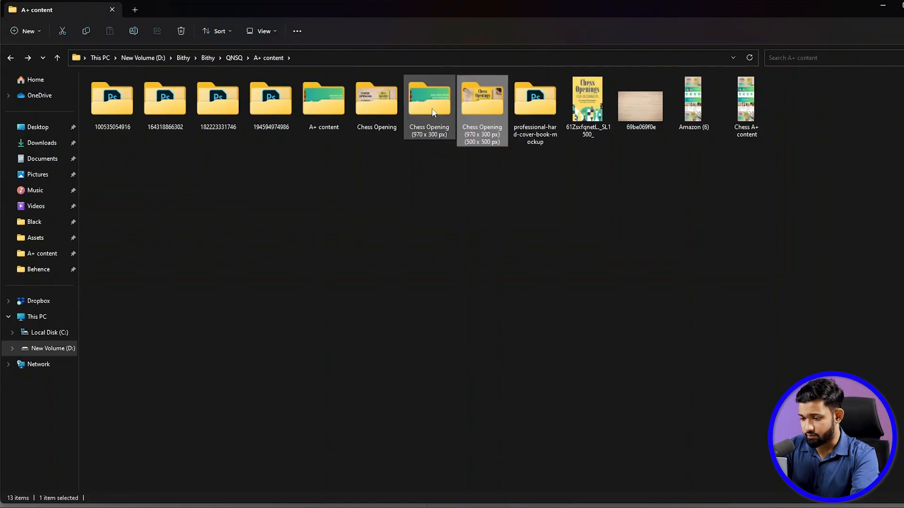
double_click(433, 112)
click(112, 119)
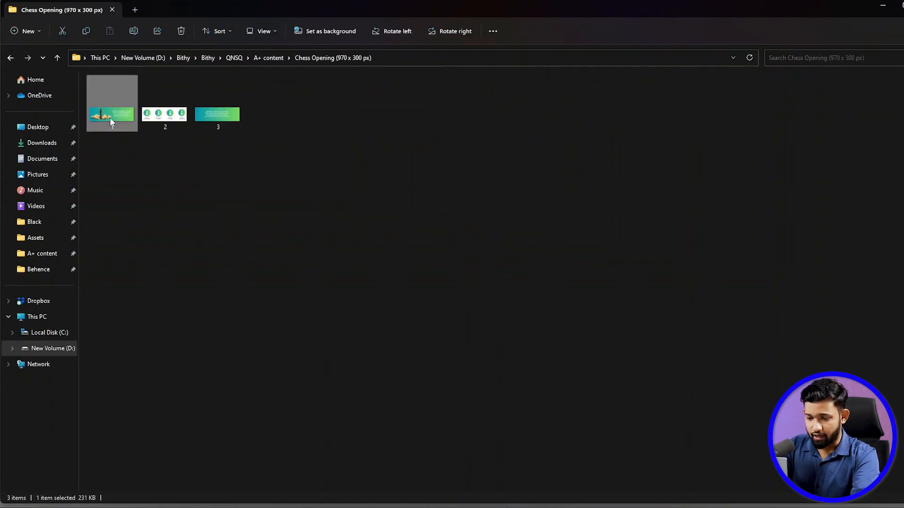
drag(113, 115, 426, 219)
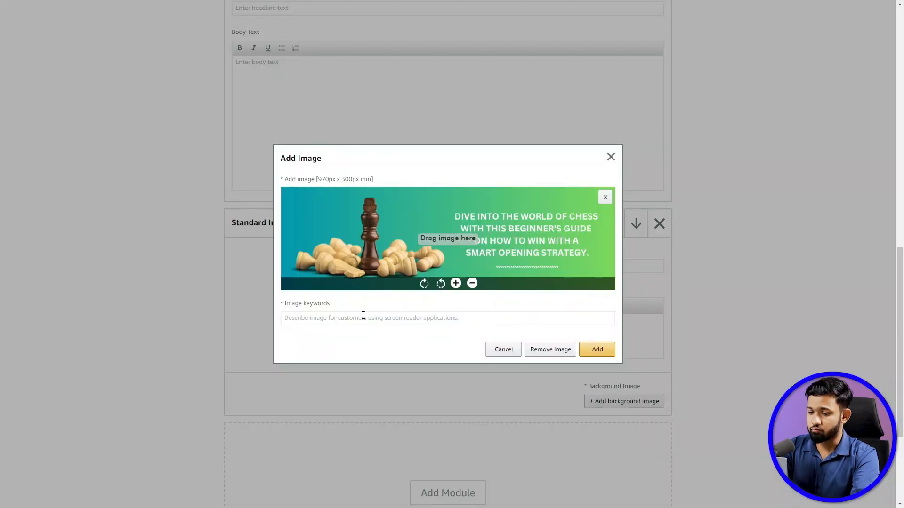
click(584, 350)
- Add a second Standard Image & Dark Text Overlay module below the one with the chess king image
scroll(442, 320, down, 3)
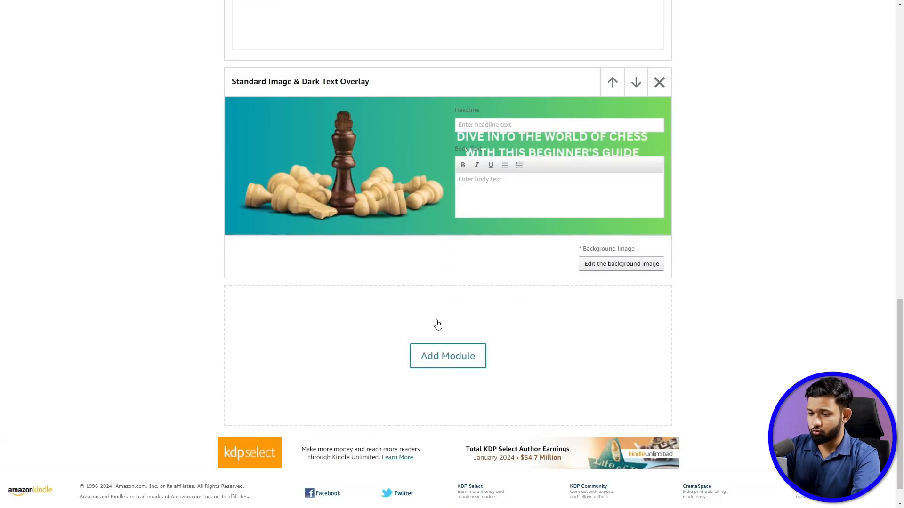
click(446, 356)
scroll(423, 330, down, 5)
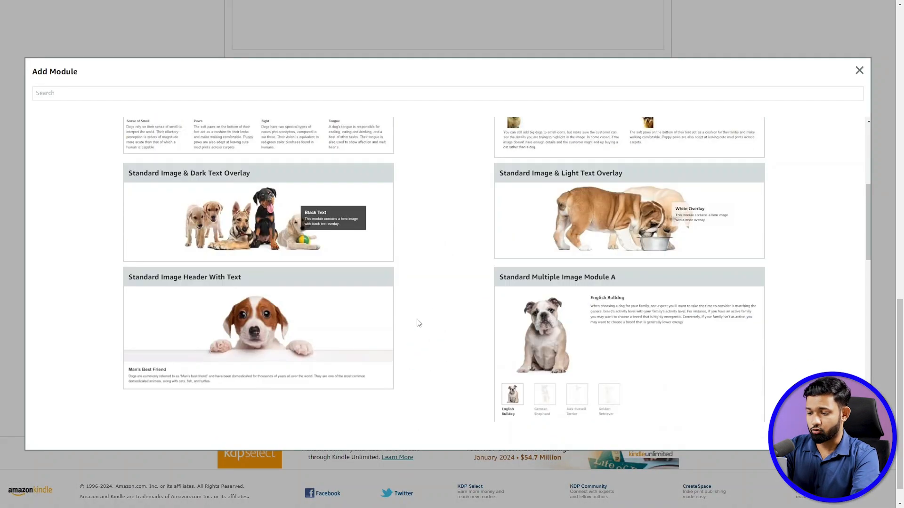
click(263, 215)
- Add image 2 from the Chess Opening (970 x 300 px) folder as the second dark text overlay module's background image
click(615, 385)
key(alt+Tab)
drag(157, 111, 417, 285)
click(372, 318)
click(597, 349)
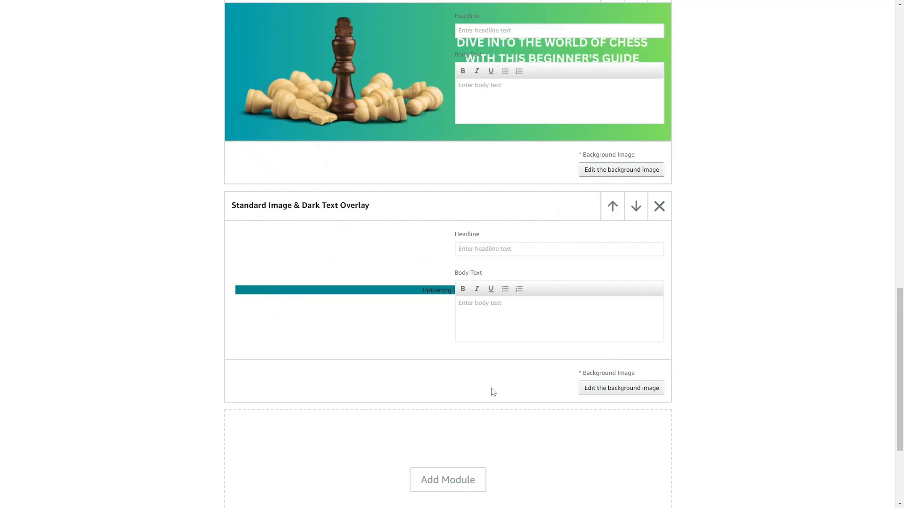
- Add a third Standard Image & Dark Text Overlay module below the one with the four pawn icons
scroll(490, 386, down, 3)
click(448, 326)
scroll(255, 320, down, 1)
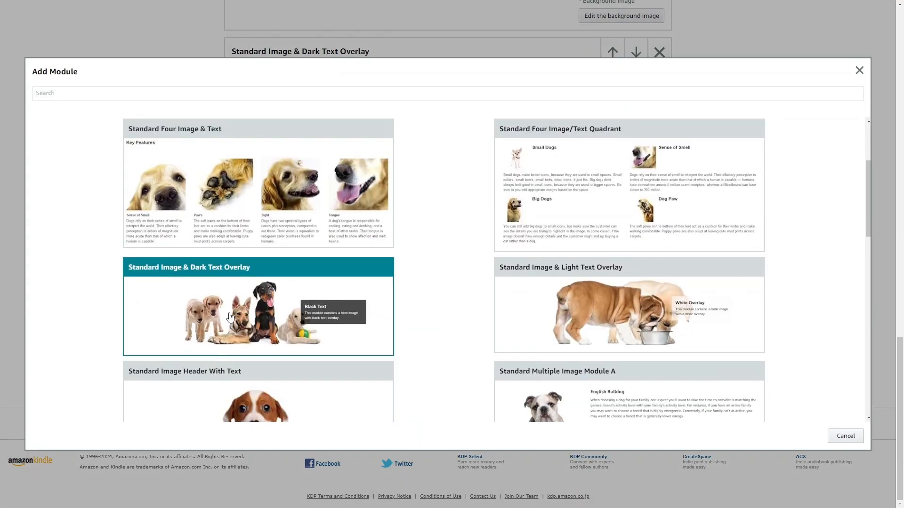
click(229, 318)
- Add the "Wonderful, concise, easy-to-read book" quote image as the third dark text overlay module's background image
scroll(518, 349, down, 2)
click(612, 353)
key(alt+Tab)
drag(220, 116, 445, 316)
click(601, 348)
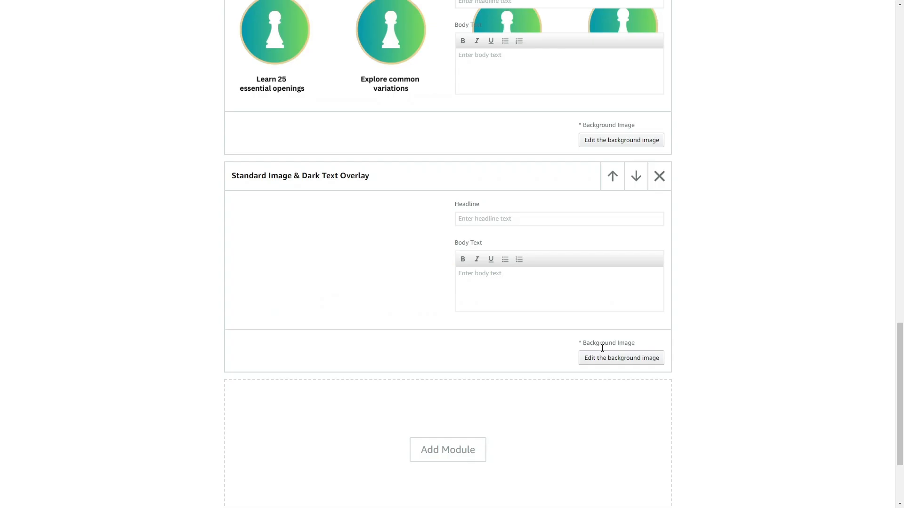
- Add a Standard Four Image & Text module below the quote image module
scroll(547, 319, down, 2)
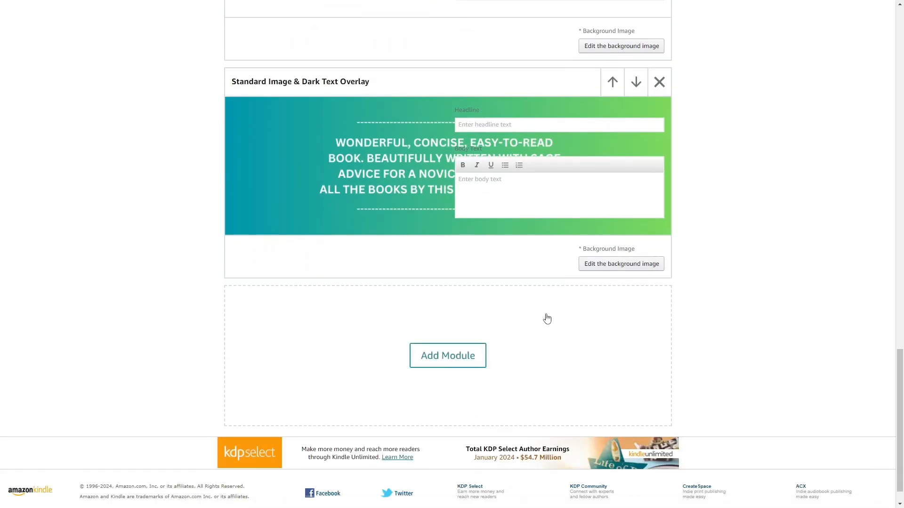
click(448, 361)
scroll(625, 317, down, 1)
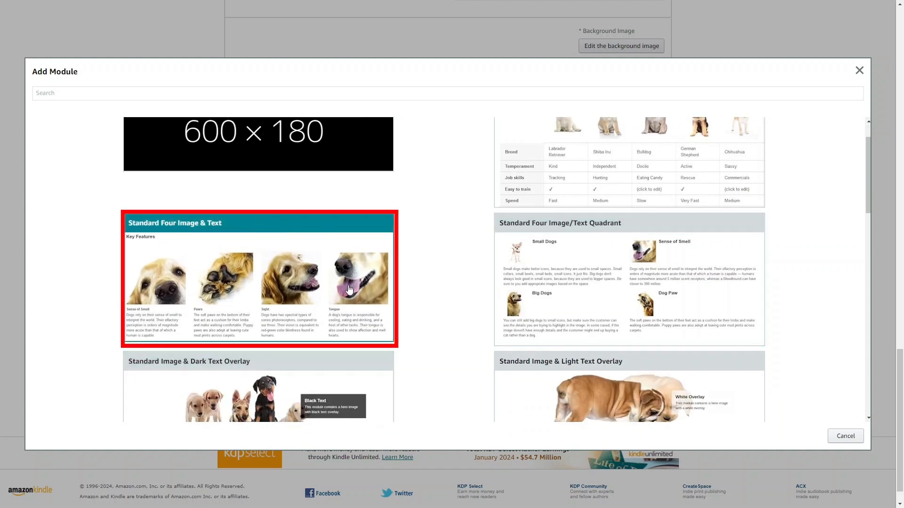
click(251, 290)
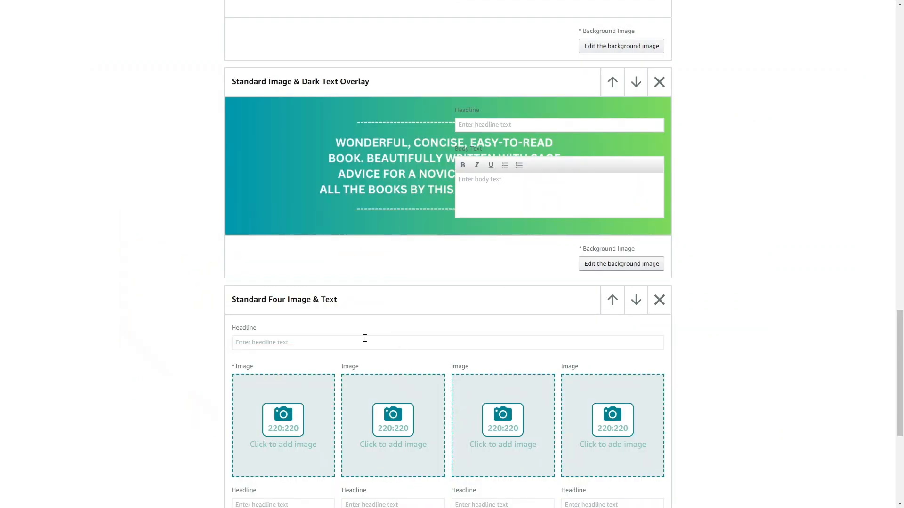
- Add the yellow book cover photo, with its image keywords, as the first image of the Standard Four Image & Text module
scroll(306, 326, down, 2)
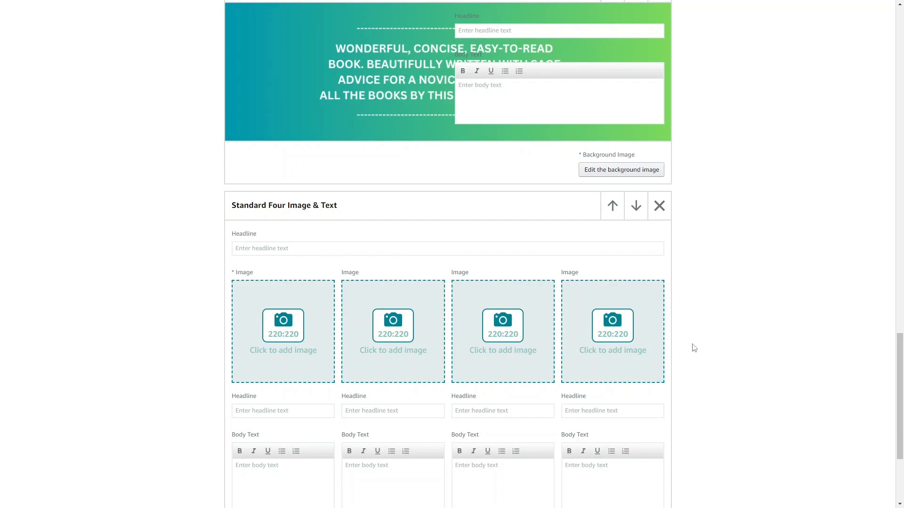
scroll(412, 372, down, 1)
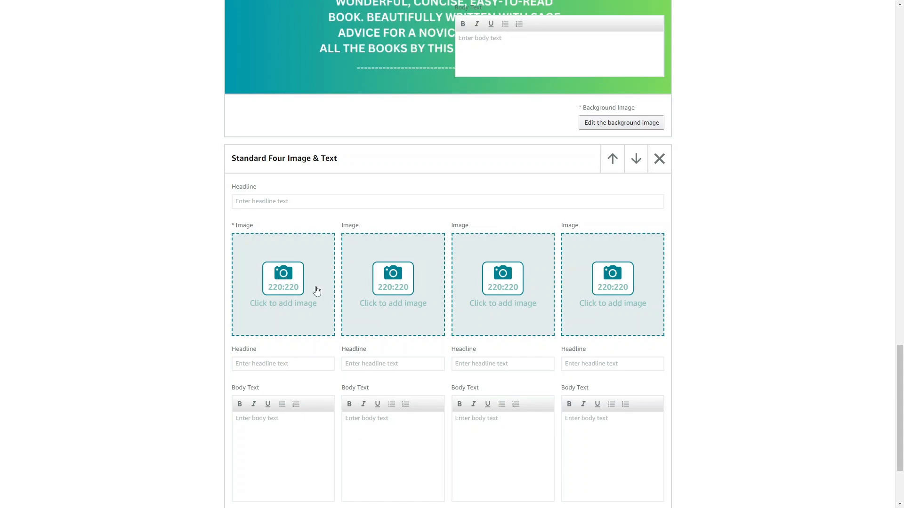
scroll(316, 292, down, 2)
scroll(430, 336, up, 1)
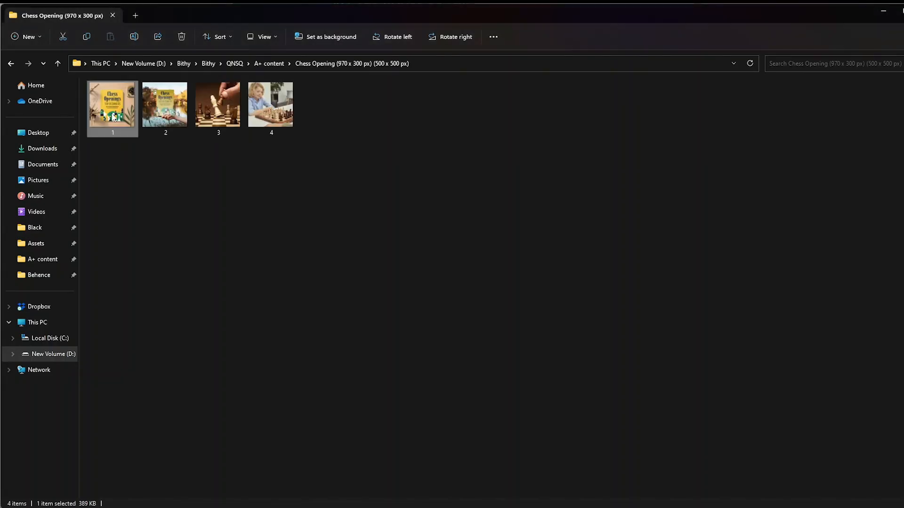
drag(113, 116, 448, 237)
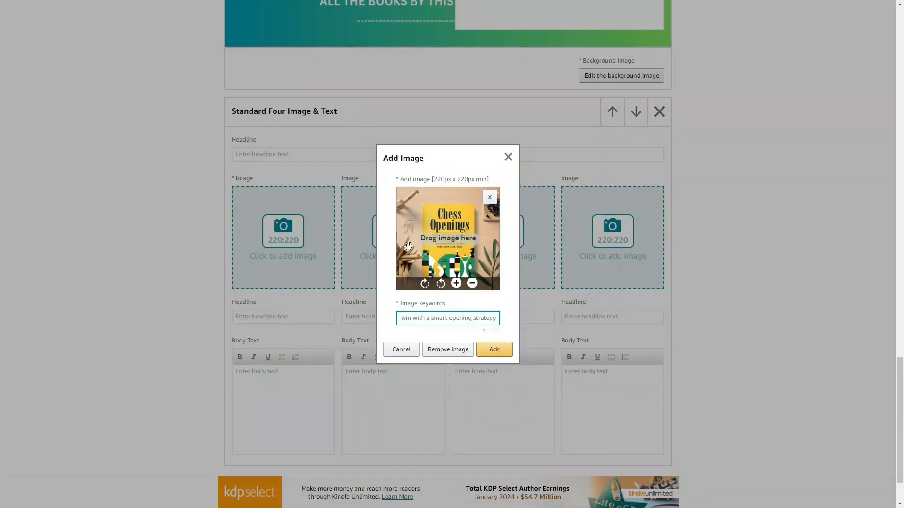
key(Return)
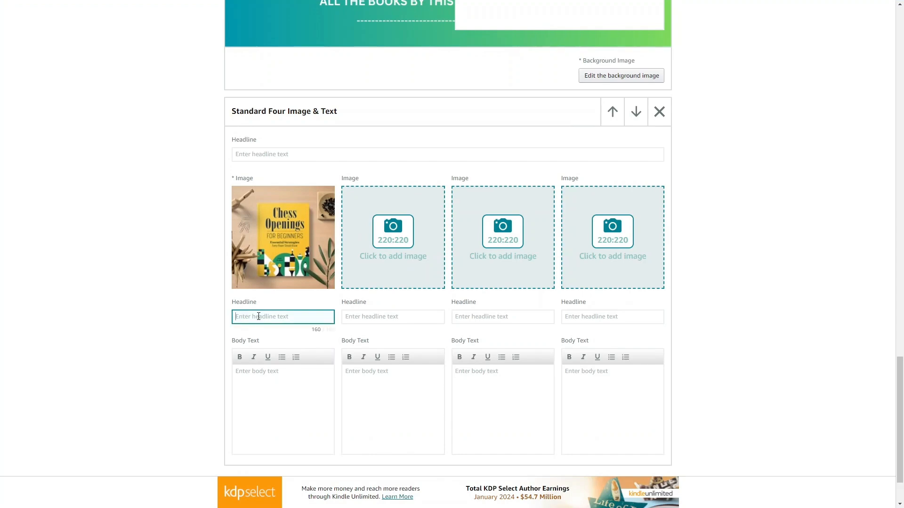
- Fill in the first column's headline "Dive into the world of chess with clarity and precision" and body text, and add the lakeside book photo second
scroll(275, 380, down, 1)
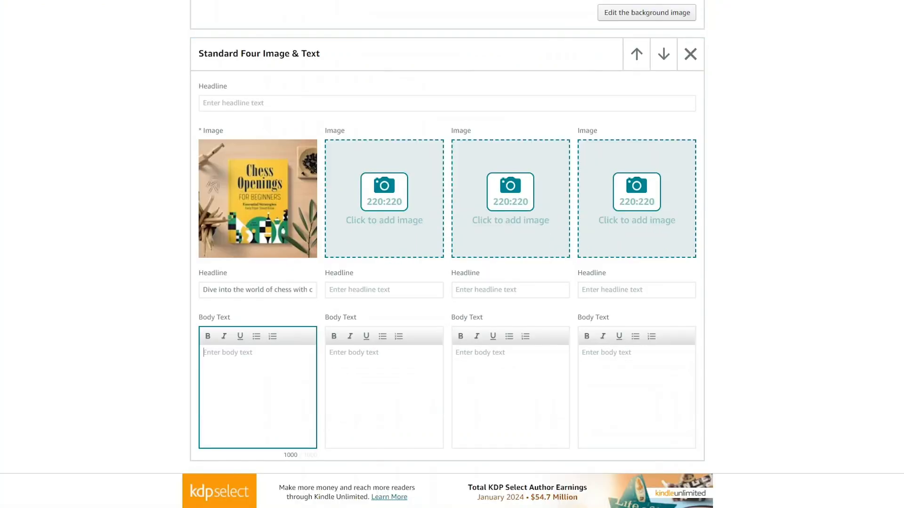
key(ctrl+v)
click(393, 198)
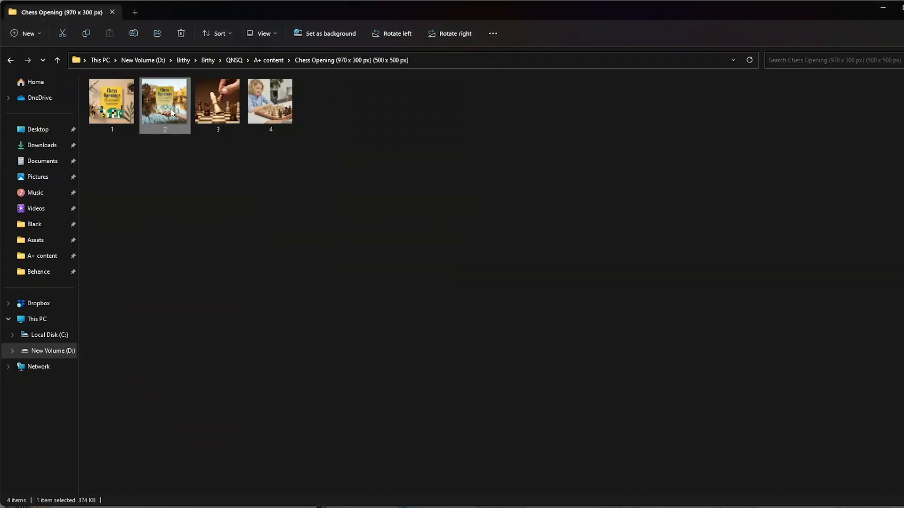
drag(172, 112, 433, 311)
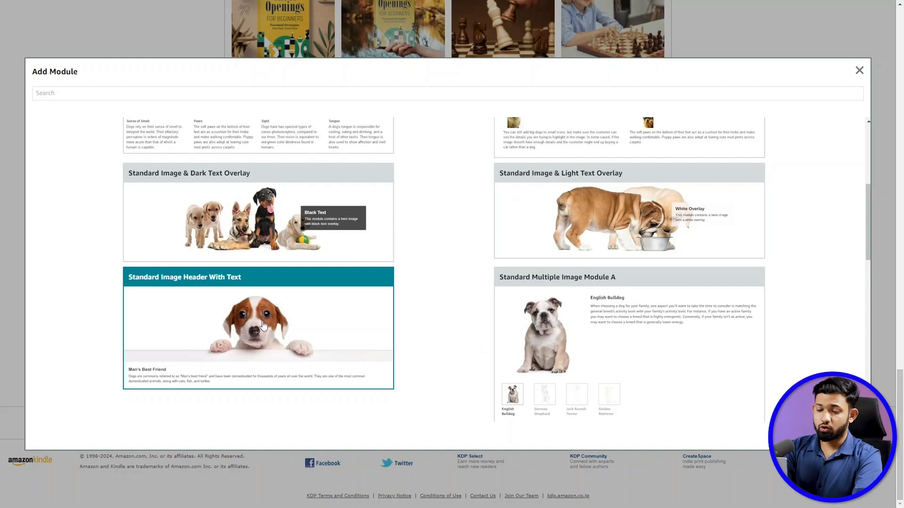
- Add a Standard Image Header With Text module below the four-image module and insert the "Powerful Chess Openings" image
click(263, 325)
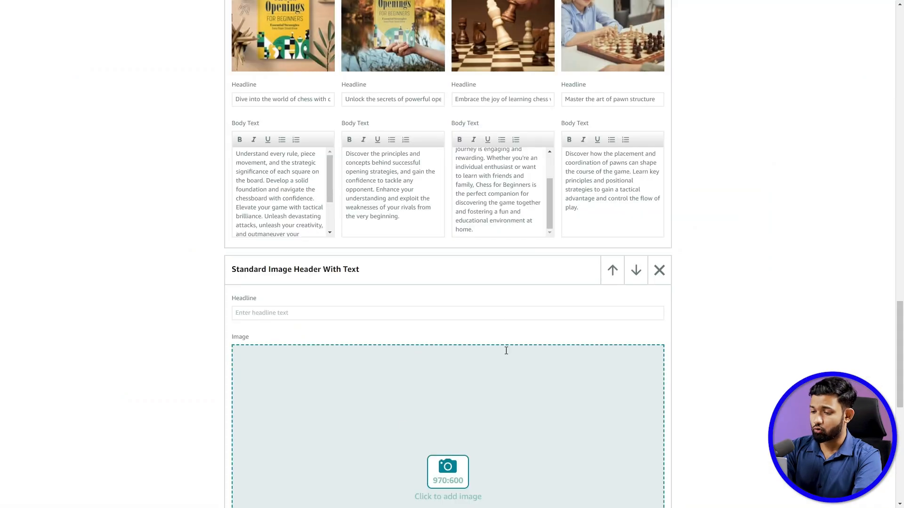
scroll(498, 323, down, 5)
click(457, 243)
drag(410, 507, 389, 259)
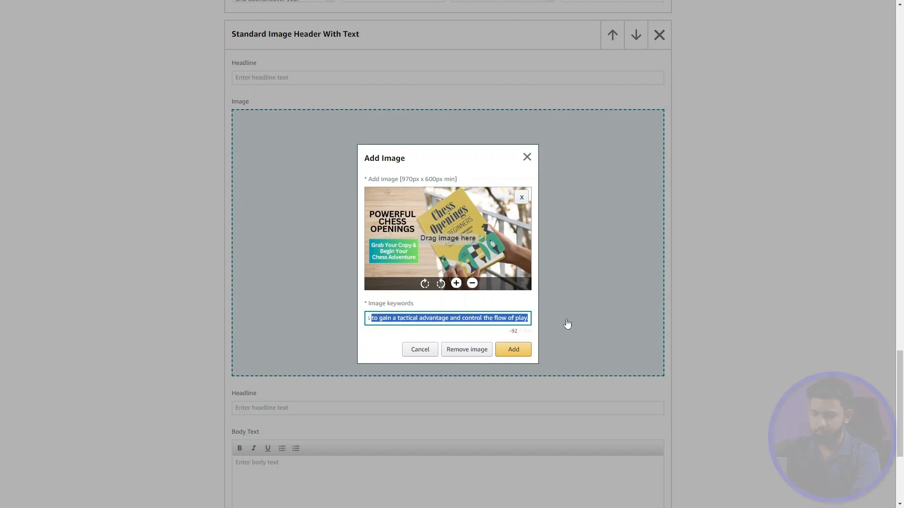
click(514, 349)
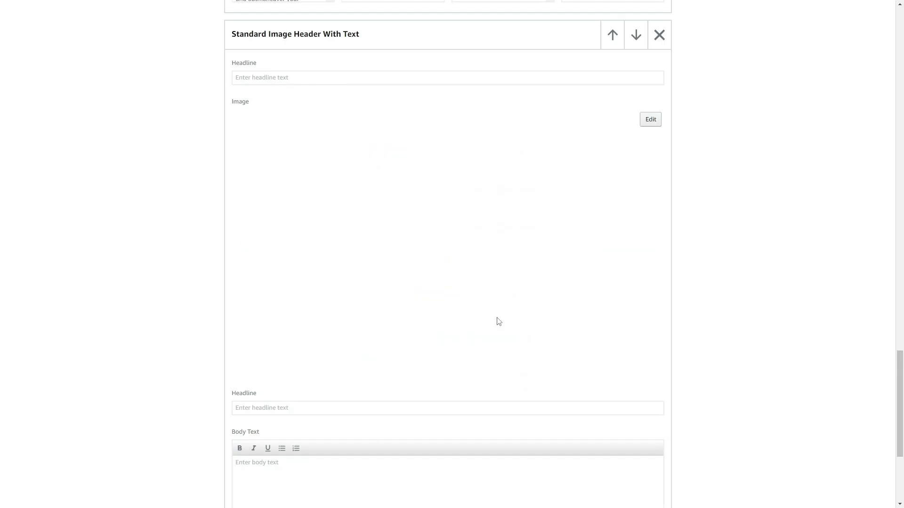
- Preview the Chess A+ content in its mobile layout
scroll(499, 322, up, 20)
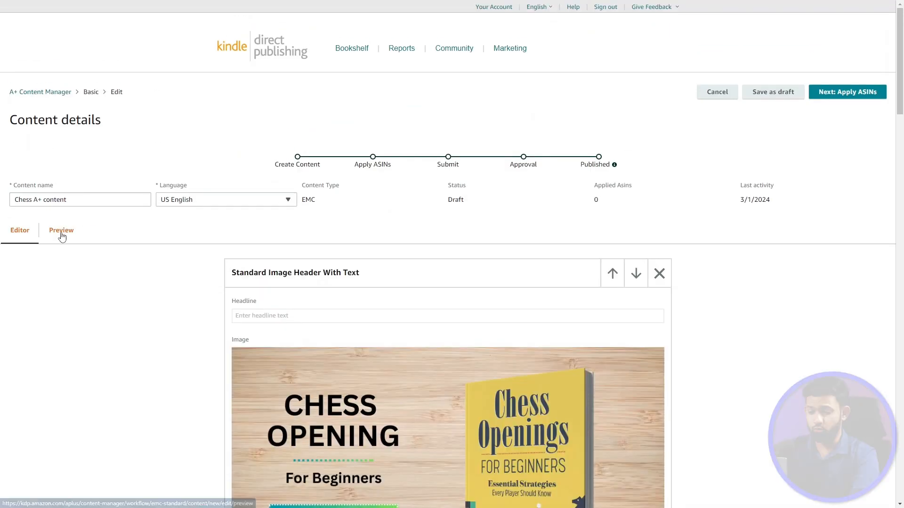
click(62, 235)
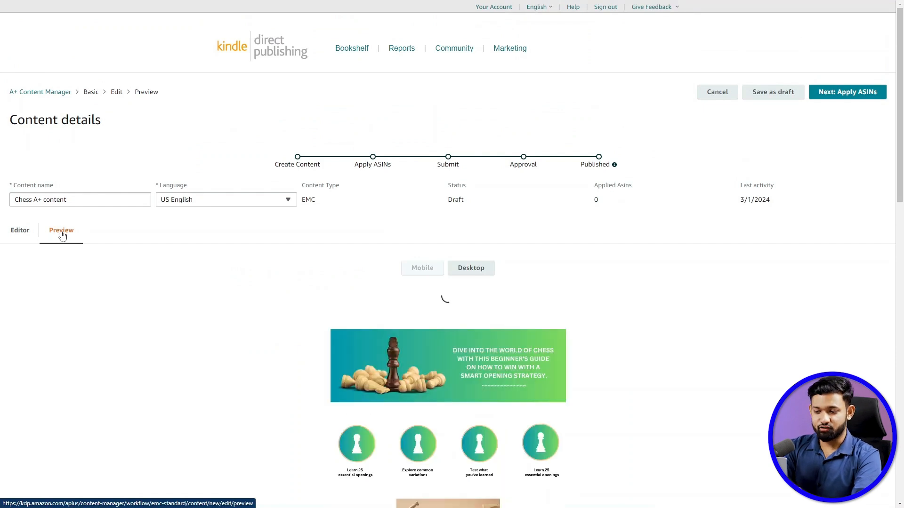
scroll(368, 340, down, 2)
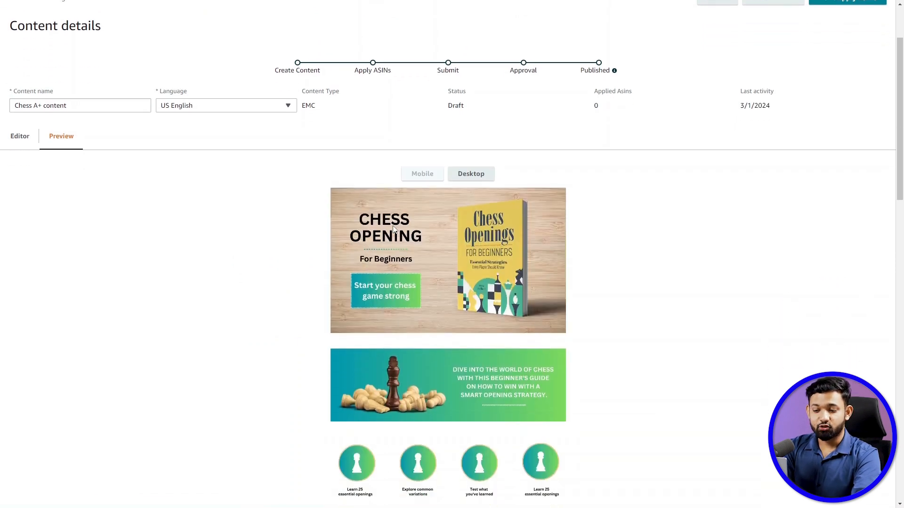
- Switch the preview to the desktop layout and review all modules from the header image to the closing image
click(465, 178)
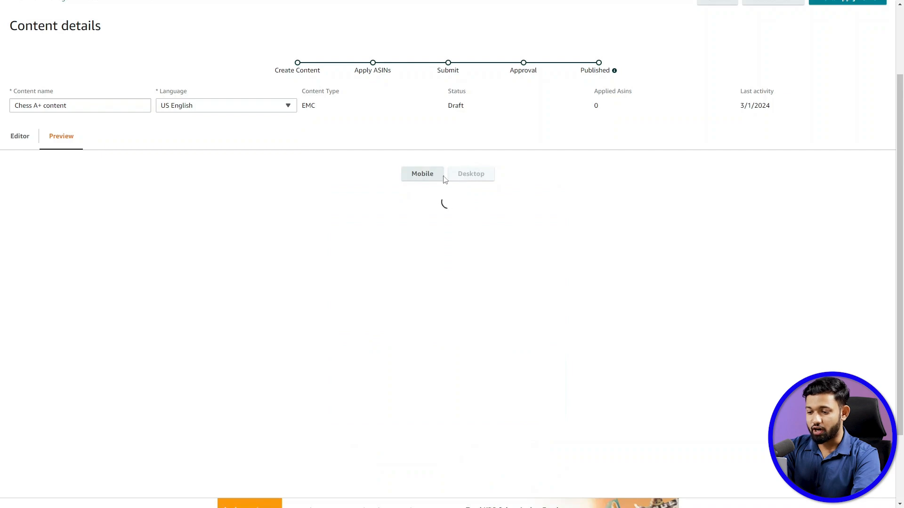
scroll(511, 332, down, 2)
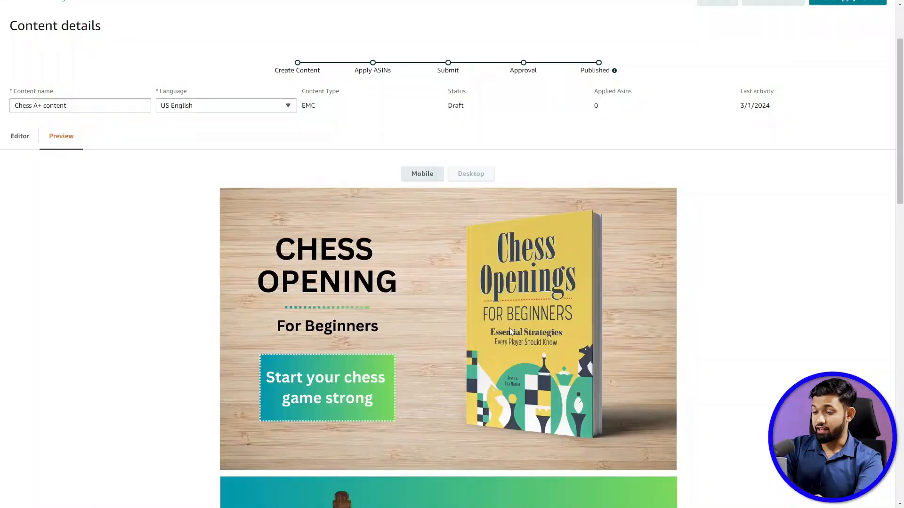
scroll(509, 328, down, 7)
scroll(510, 328, down, 9)
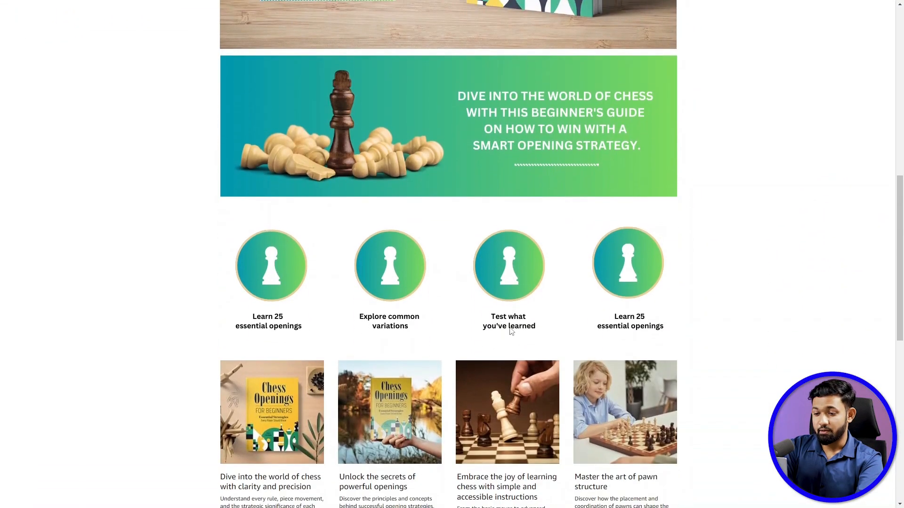
scroll(509, 327, down, 3)
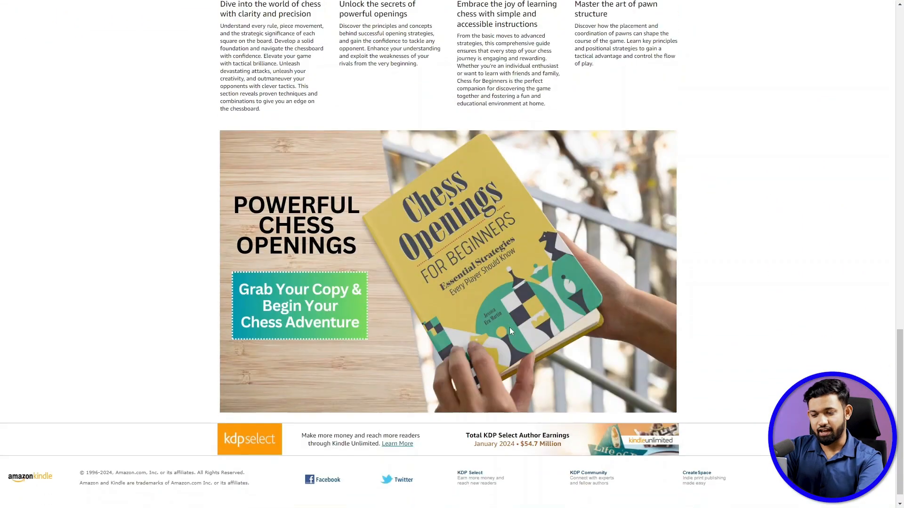
scroll(509, 327, up, 9)
scroll(508, 328, up, 13)
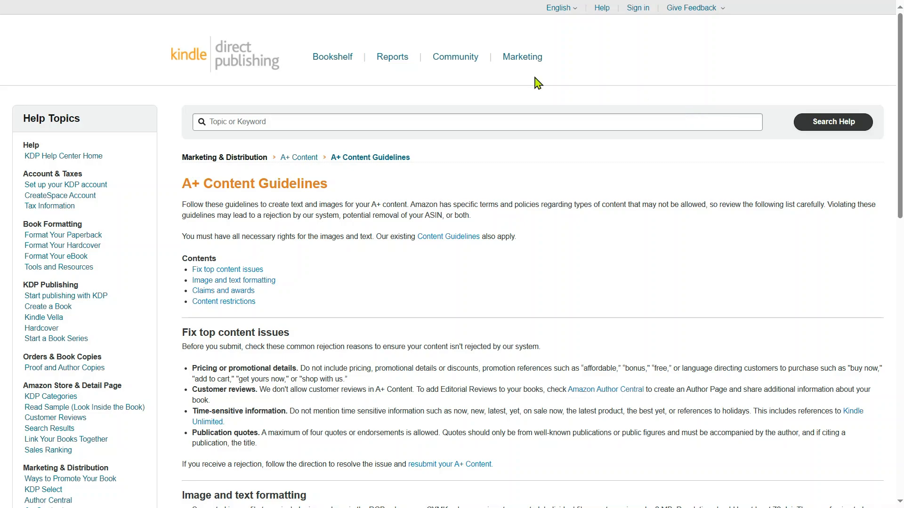
- Read through KDP's A+ Content Guidelines and highlight the content restriction on pricing and promotional details
scroll(563, 223, down, 5)
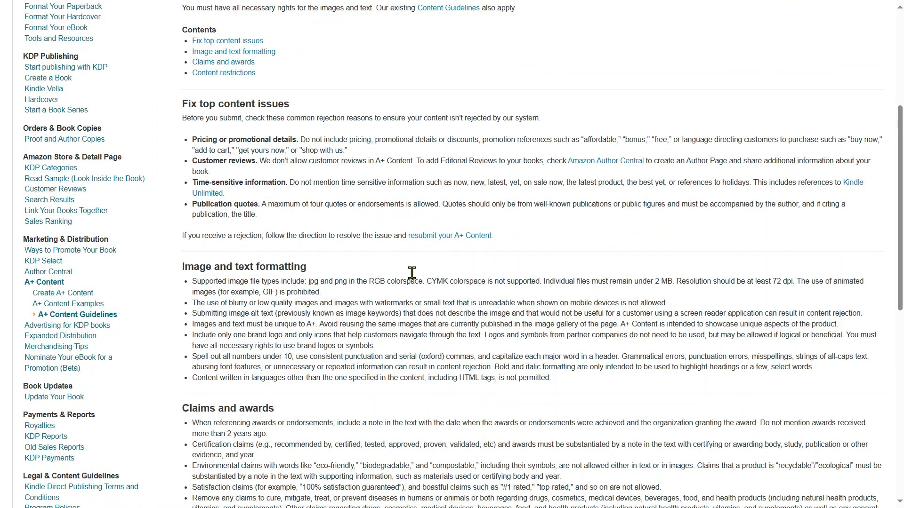
scroll(520, 201, down, 5)
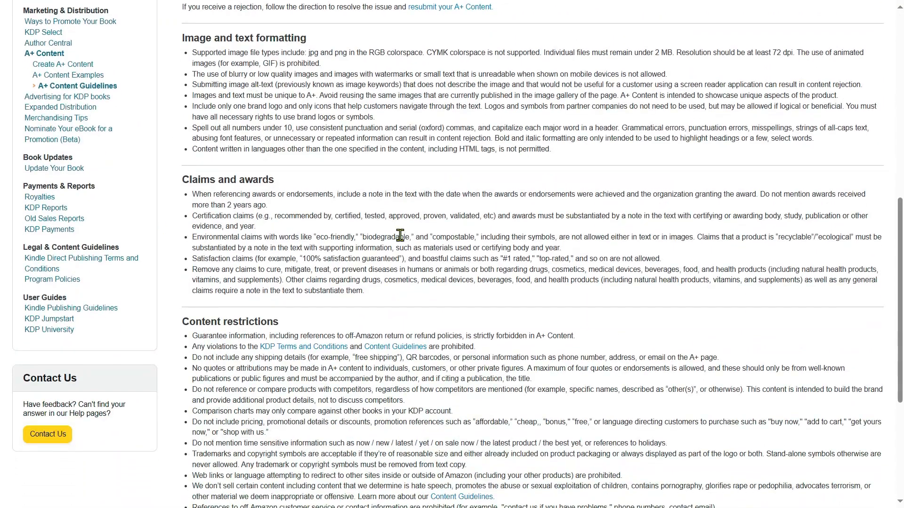
scroll(407, 238, down, 5)
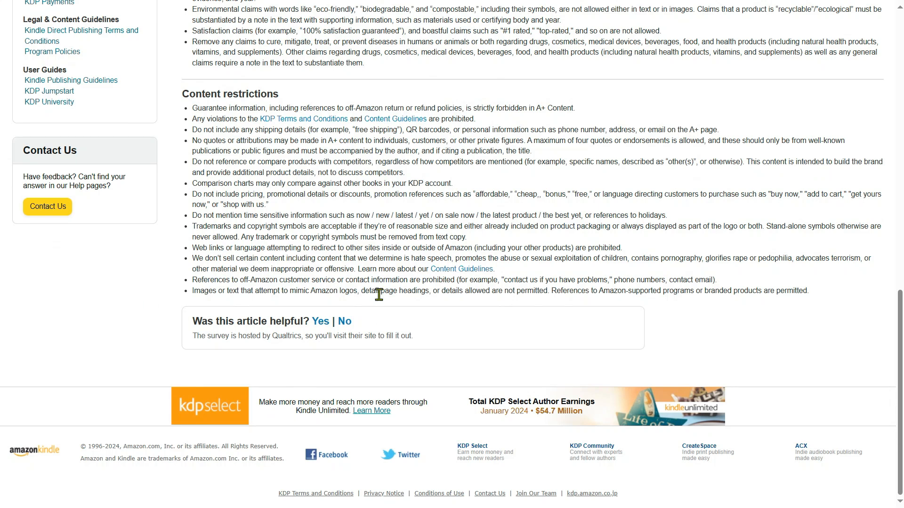
scroll(192, 221, up, 1)
drag(203, 223, 269, 231)
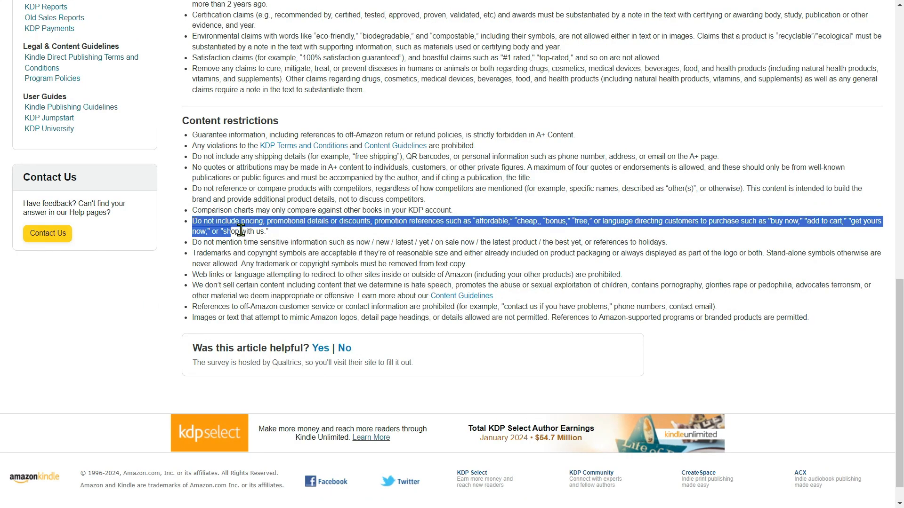